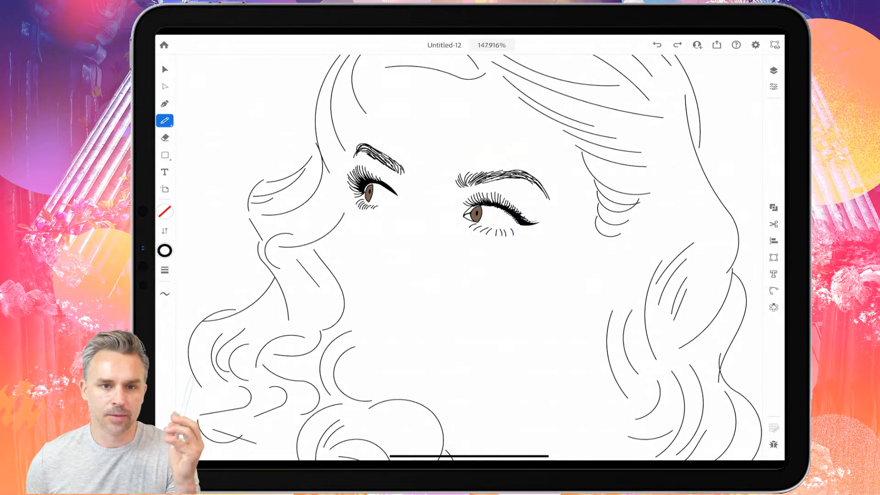
pyautogui.scroll(4, 469, 258)
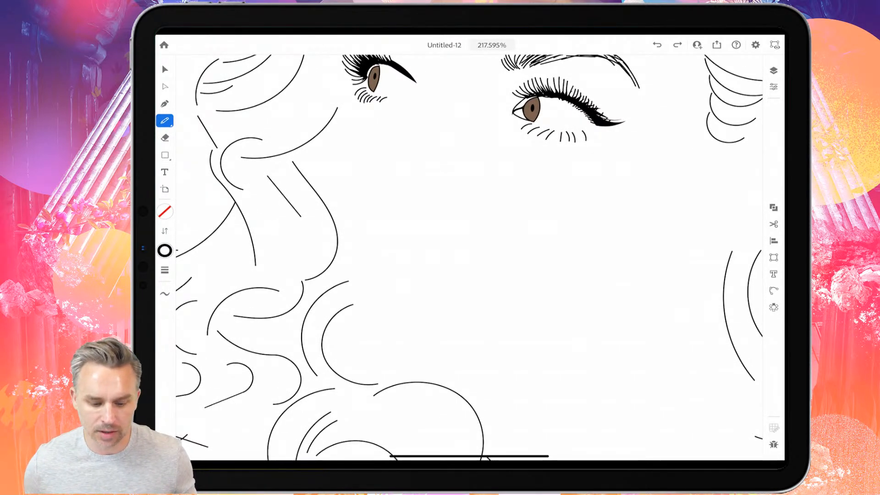
pyautogui.scroll(-4, 469, 257)
pyautogui.scroll(4, 469, 257)
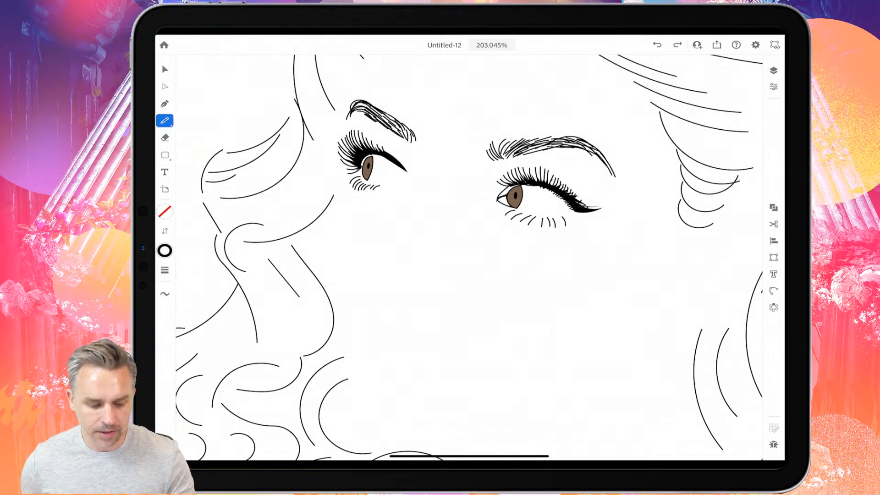
pyautogui.scroll(-3, 469, 258)
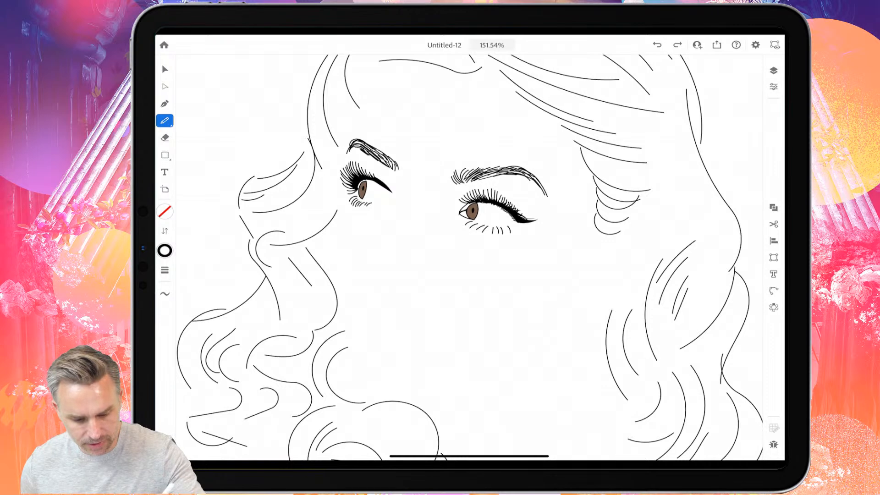
pyautogui.moveTo(379, 64)
pyautogui.mouseDown()
pyautogui.moveTo(350, 103)
pyautogui.moveTo(336, 174)
pyautogui.moveTo(345, 266)
pyautogui.mouseUp()
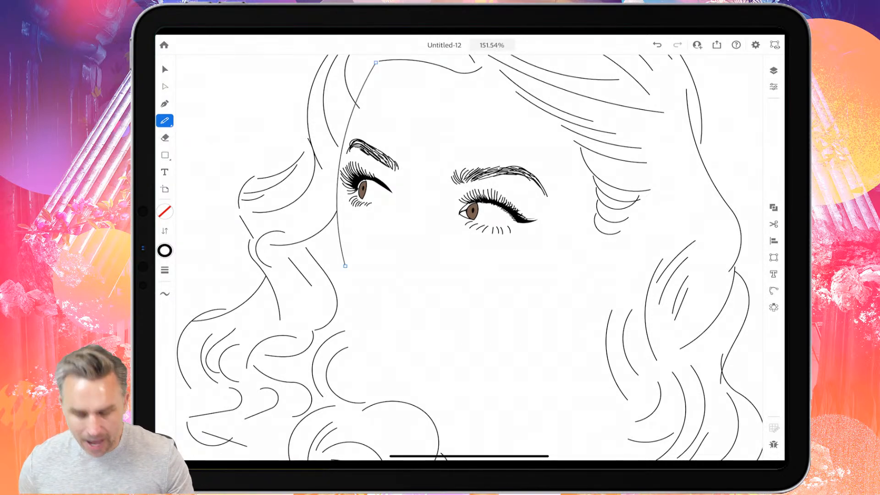
pyautogui.scroll(-2, 470, 257)
pyautogui.scroll(5, 469, 257)
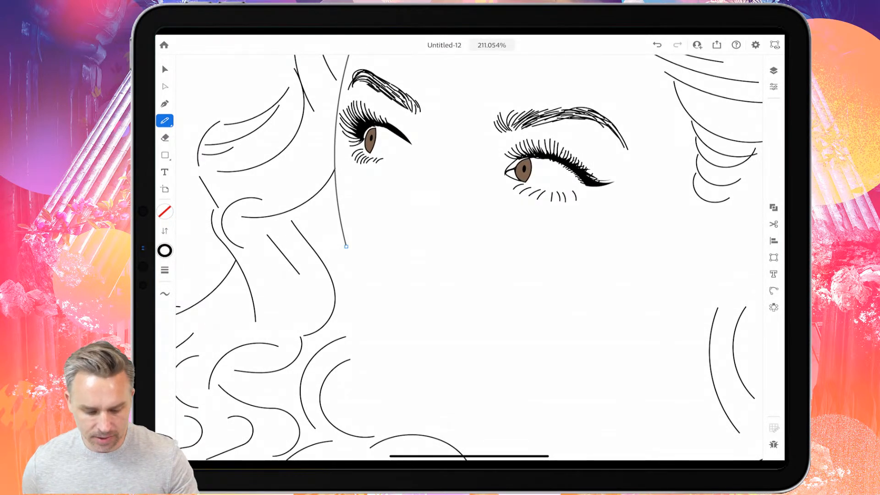
pyautogui.hotkey('ctrl', 'z')
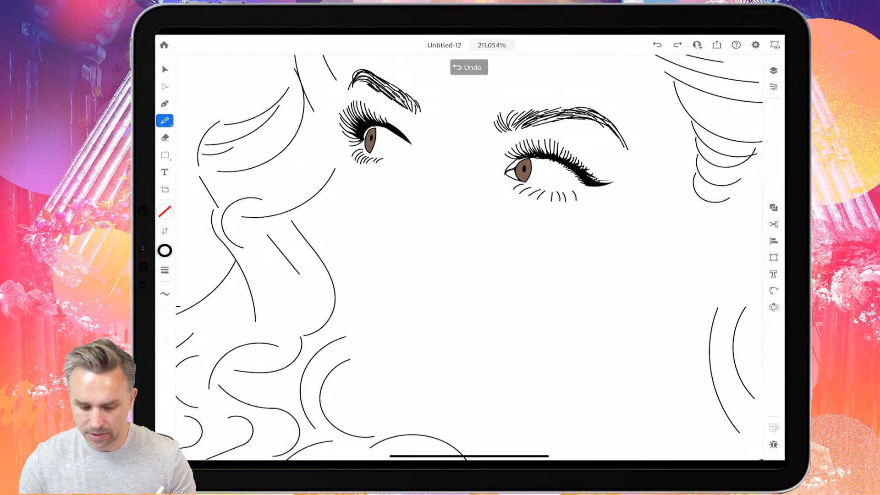
# - Draw the far-side face contour with the Pencil from the hairline past the brow to the cheek, redrawing the lower segment
pyautogui.scroll(-3, 469, 257)
pyautogui.scroll(1, 469, 257)
pyautogui.moveTo(375, 85)
pyautogui.mouseDown()
pyautogui.moveTo(354, 106)
pyautogui.moveTo(356, 220)
pyautogui.moveTo(342, 284)
pyautogui.mouseUp()
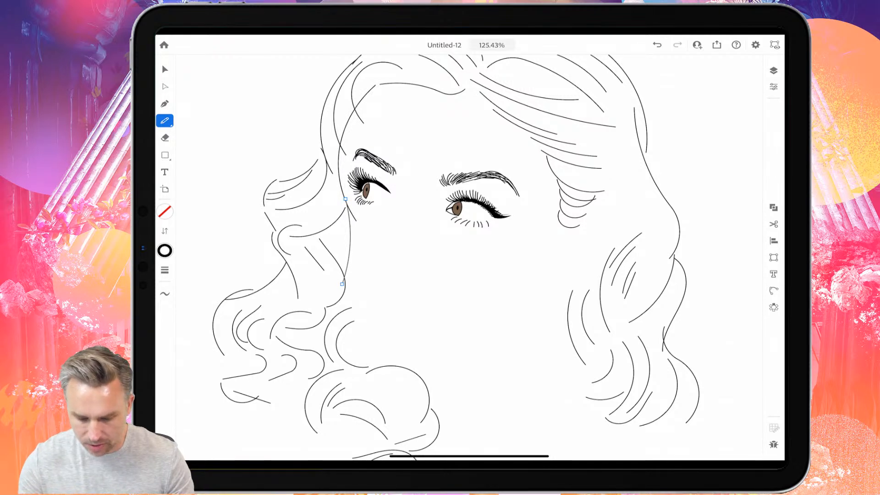
pyautogui.hotkey('ctrl', 'z')
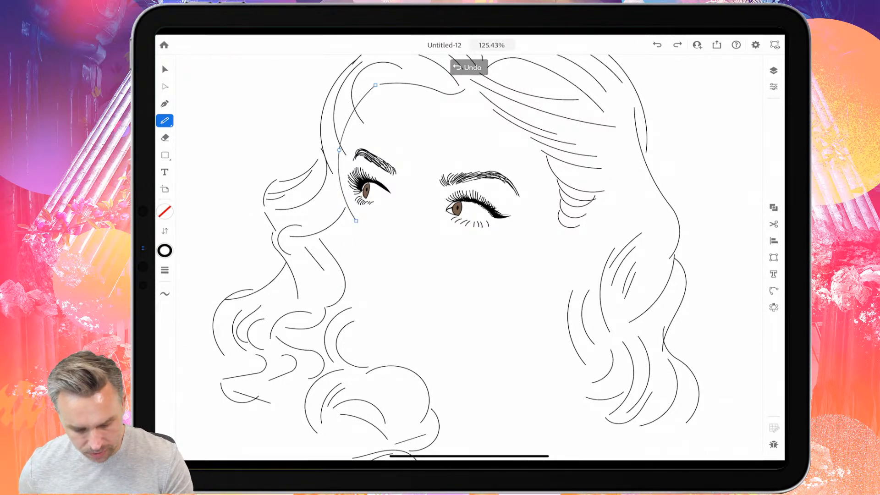
pyautogui.moveTo(357, 220); pyautogui.dragTo(343, 294)
# - Reshape the lower part of the face contour by moving its eye-socket and cheek anchor points inward and curving the segment between them
pyautogui.click(164, 69)
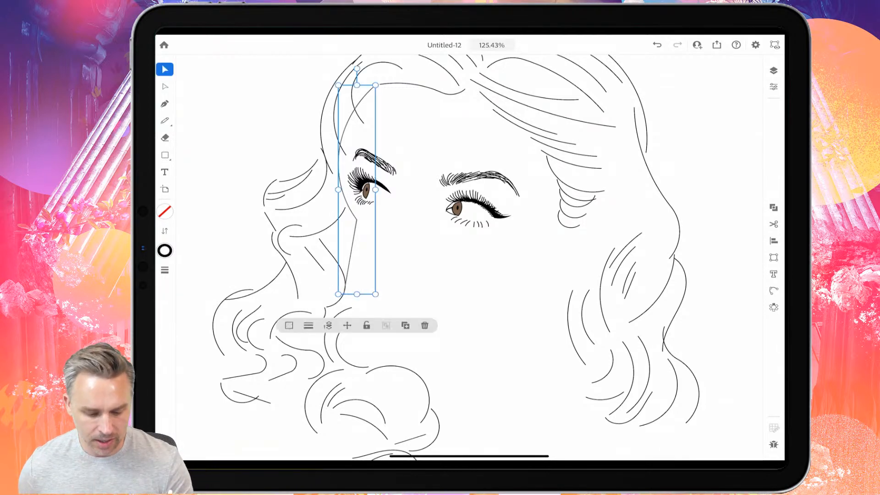
pyautogui.click(165, 86)
pyautogui.click(356, 220)
pyautogui.moveTo(356, 220)
pyautogui.mouseDown()
pyautogui.moveTo(348, 220)
pyautogui.moveTo(348, 197)
pyautogui.moveTo(348, 215)
pyautogui.mouseUp()
pyautogui.click(319, 252)
pyautogui.moveTo(343, 295); pyautogui.dragTo(338, 254)
pyautogui.moveTo(349, 299); pyautogui.dragTo(350, 278)
pyautogui.moveTo(339, 233); pyautogui.dragTo(342, 248)
pyautogui.moveTo(349, 278); pyautogui.dragTo(345, 272)
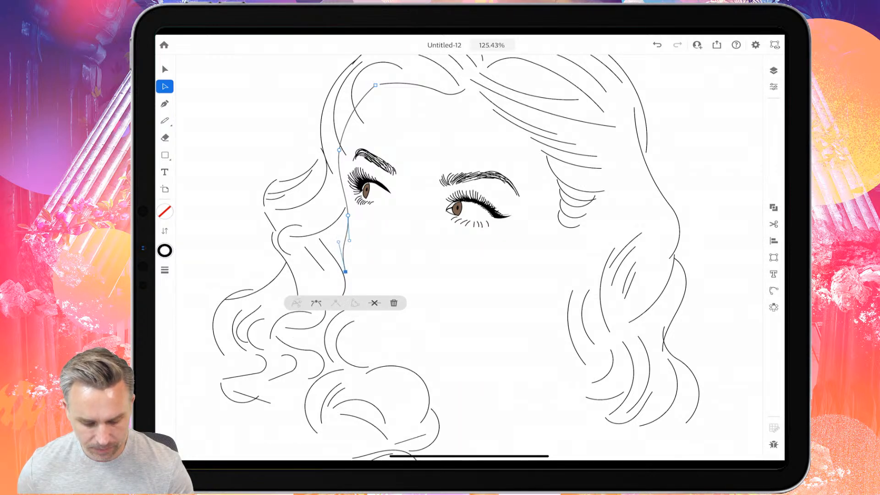
# - Continue the face contour with the Pencil from the cheek around the chin and up along the jawline
pyautogui.click(165, 121)
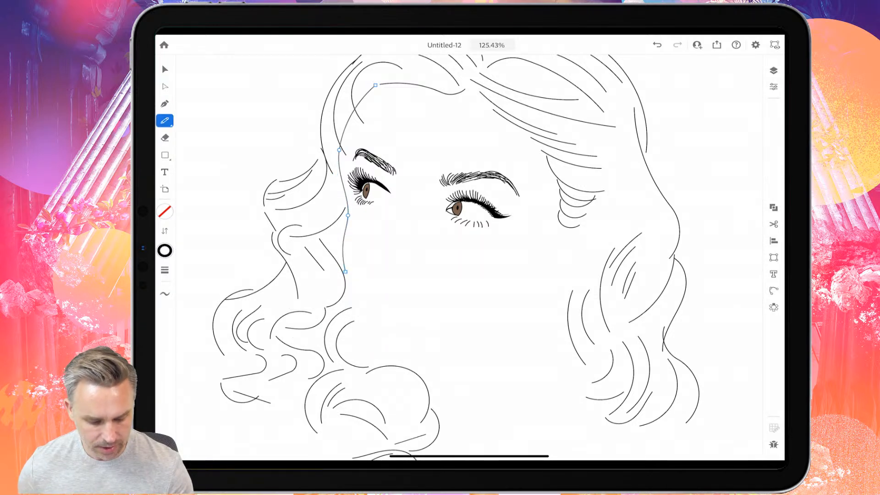
pyautogui.moveTo(345, 271)
pyautogui.mouseDown()
pyautogui.moveTo(361, 331)
pyautogui.moveTo(394, 362)
pyautogui.moveTo(438, 359)
pyautogui.moveTo(521, 310)
pyautogui.mouseUp()
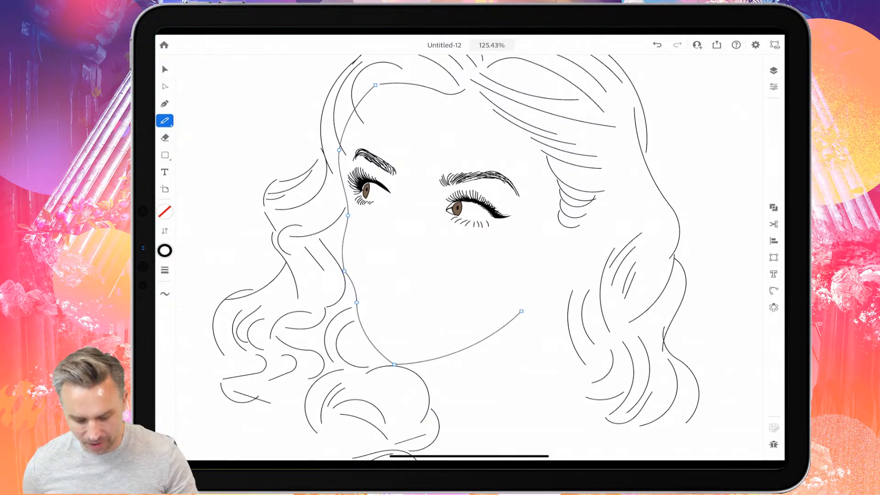
# - Remove the two extra anchor points from the face contour between the eye socket and the chin
pyautogui.scroll(6, 349, 369)
pyautogui.scroll(2, 353, 222)
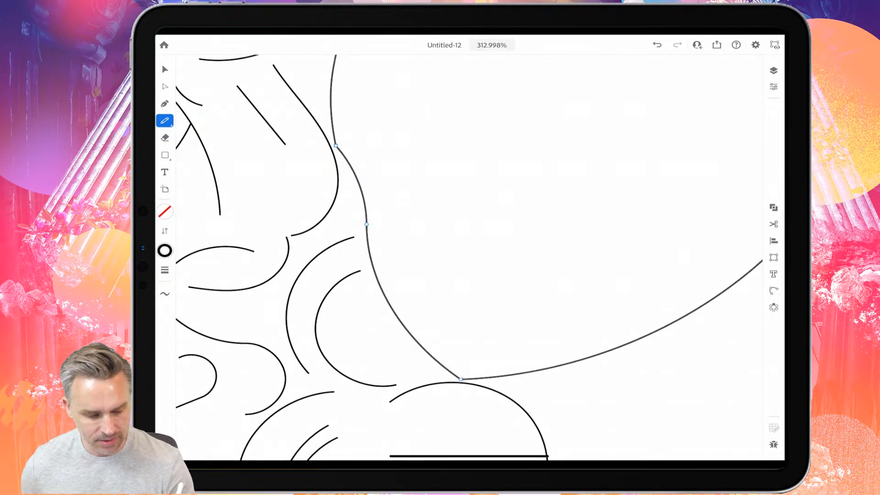
pyautogui.click(165, 87)
pyautogui.click(336, 145)
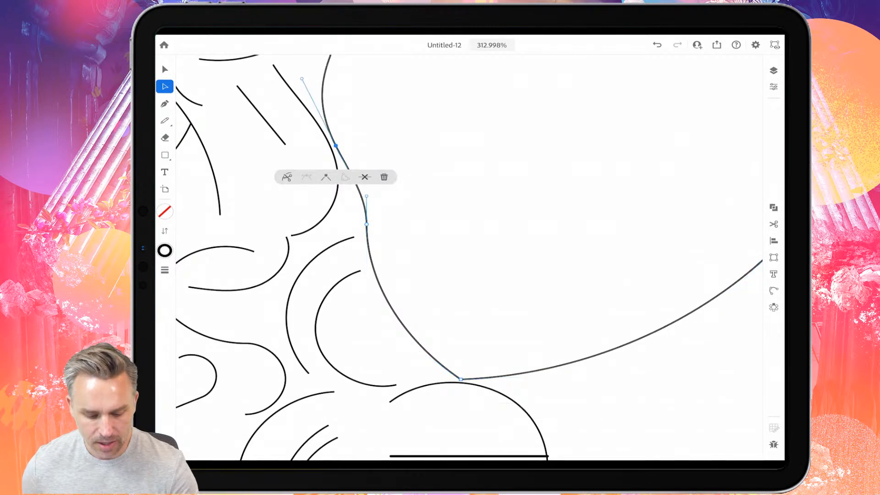
pyautogui.doubleClick(366, 224)
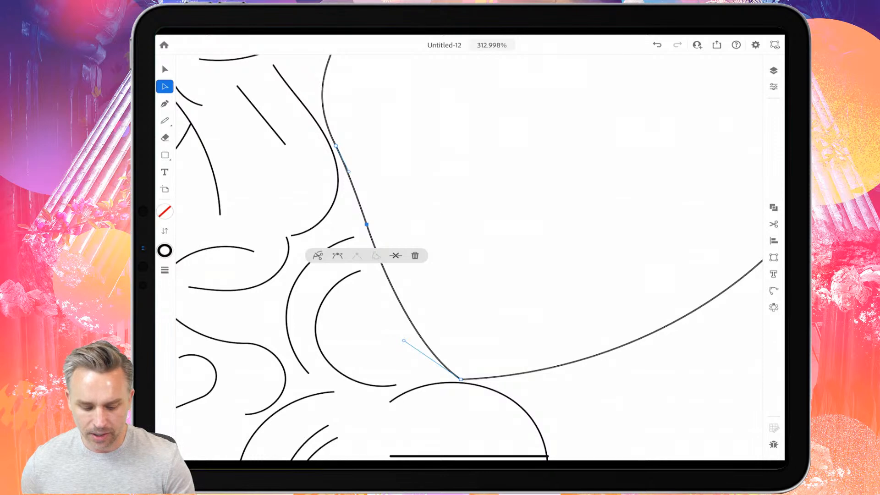
pyautogui.click(395, 256)
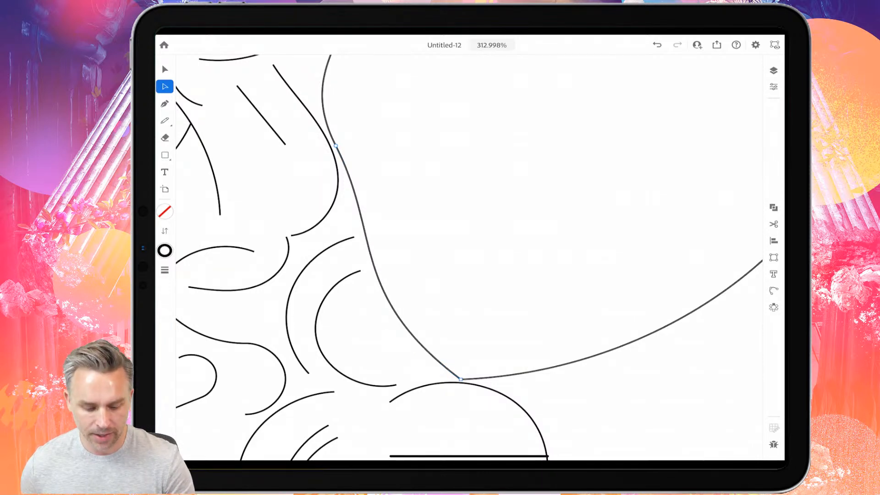
pyautogui.moveTo(336, 146); pyautogui.dragTo(334, 147)
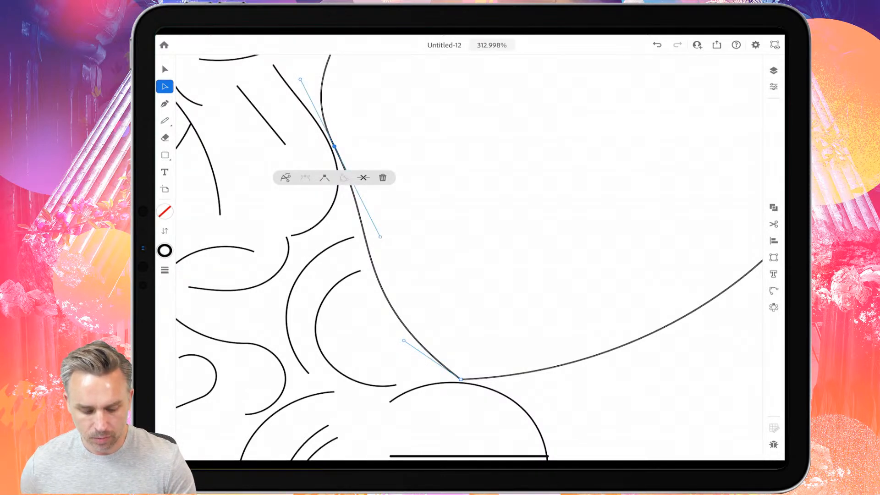
pyautogui.click(363, 177)
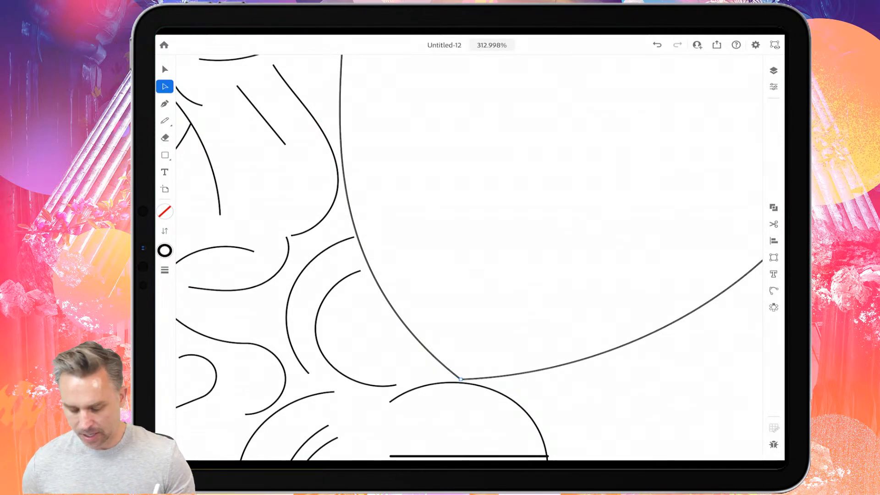
# - Adjust both curve handles of the chin anchor to round out the chin and lower cheek
pyautogui.scroll(-10, 469, 257)
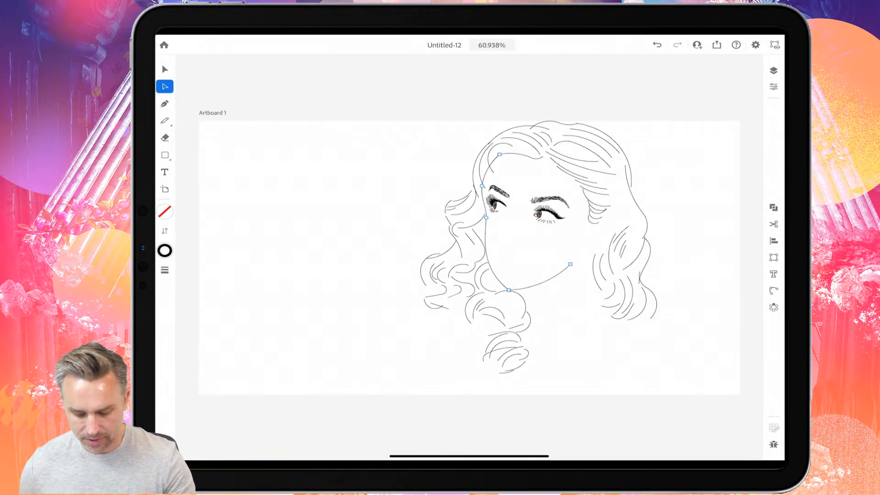
pyautogui.scroll(5, 618, 251)
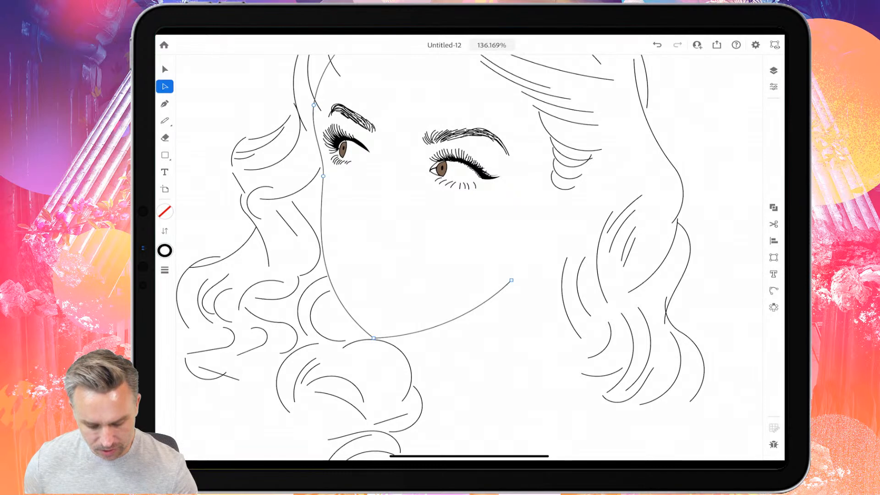
pyautogui.click(373, 338)
pyautogui.moveTo(426, 336); pyautogui.dragTo(431, 343)
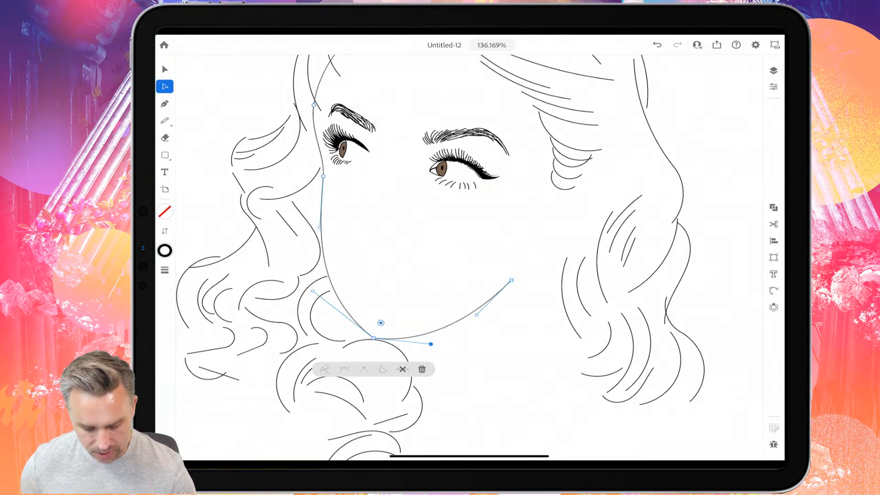
pyautogui.moveTo(312, 291); pyautogui.dragTo(326, 320)
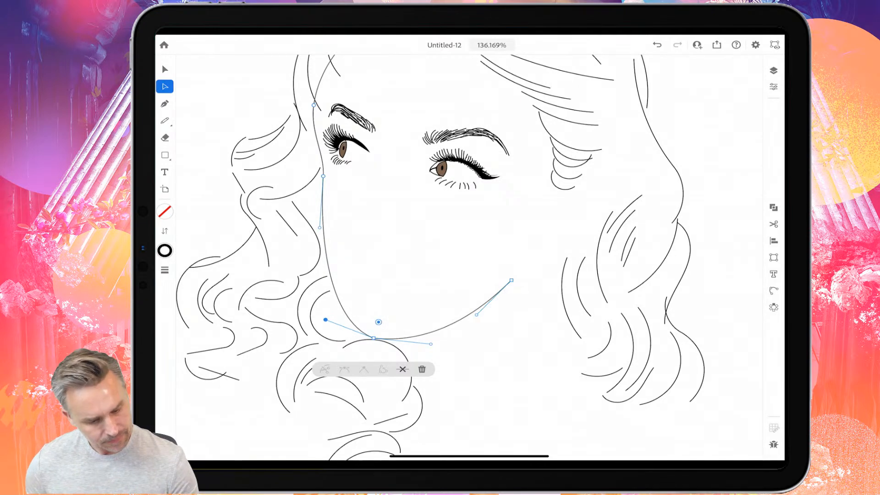
# - Add an anchor point on the cheek contour and reposition it with the eye-socket and chin anchors to make the cheek bulge outward
pyautogui.click(164, 103)
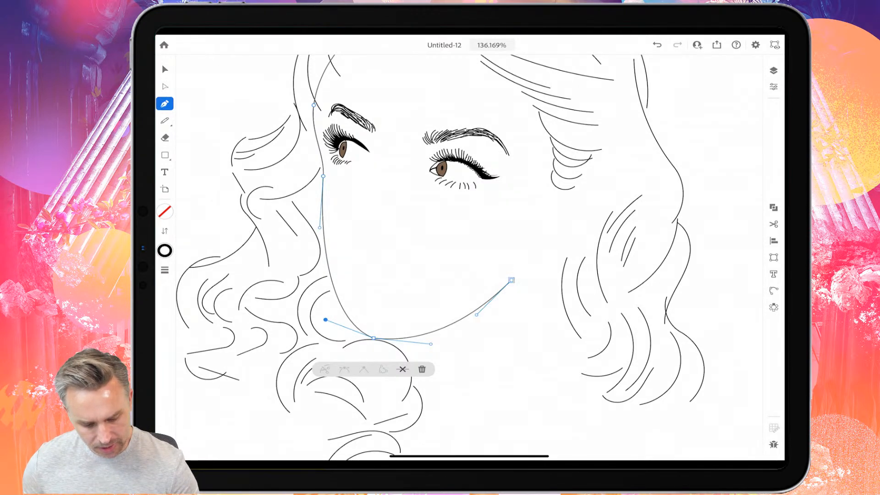
pyautogui.click(324, 239)
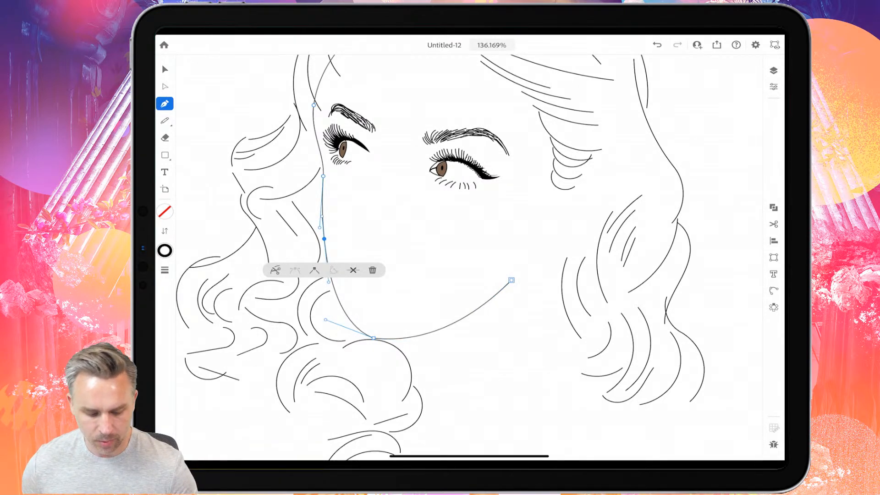
pyautogui.click(164, 87)
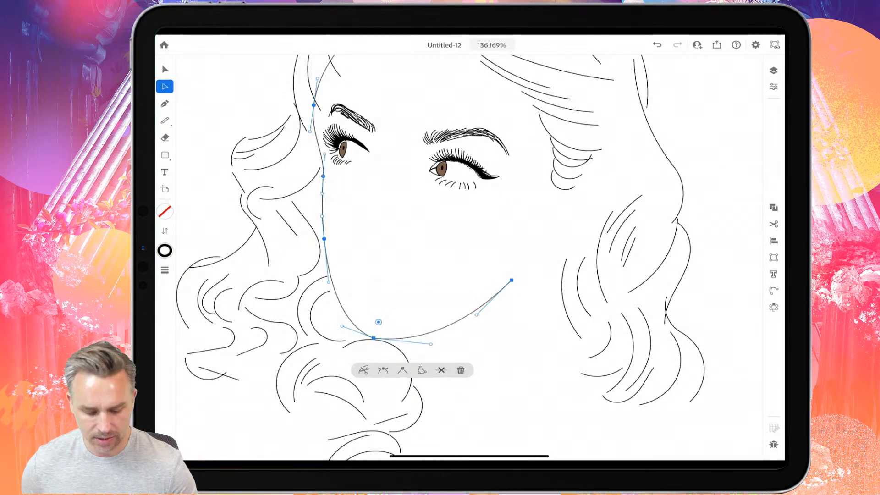
pyautogui.moveTo(324, 239); pyautogui.dragTo(314, 222)
pyautogui.click(323, 238)
pyautogui.moveTo(321, 176); pyautogui.dragTo(321, 169)
pyautogui.moveTo(318, 160); pyautogui.dragTo(318, 160)
pyautogui.moveTo(314, 222)
pyautogui.mouseDown()
pyautogui.moveTo(307, 214)
pyautogui.moveTo(314, 213)
pyautogui.mouseUp()
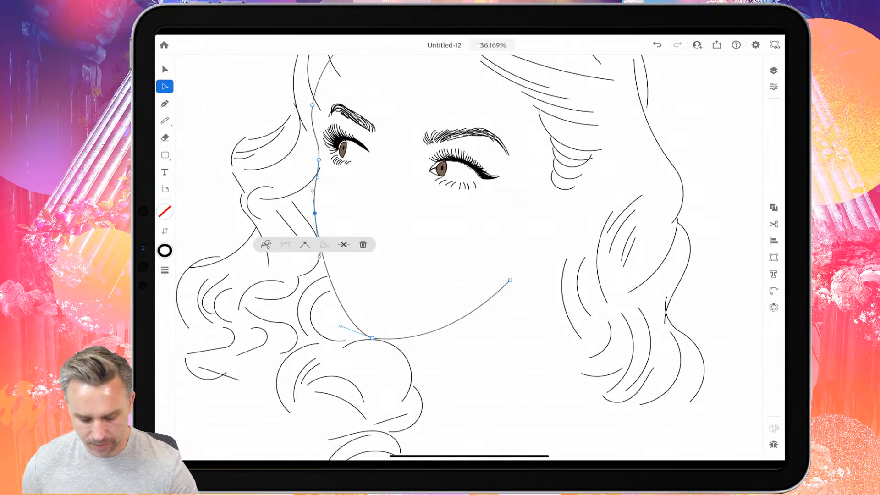
pyautogui.moveTo(372, 338); pyautogui.dragTo(377, 336)
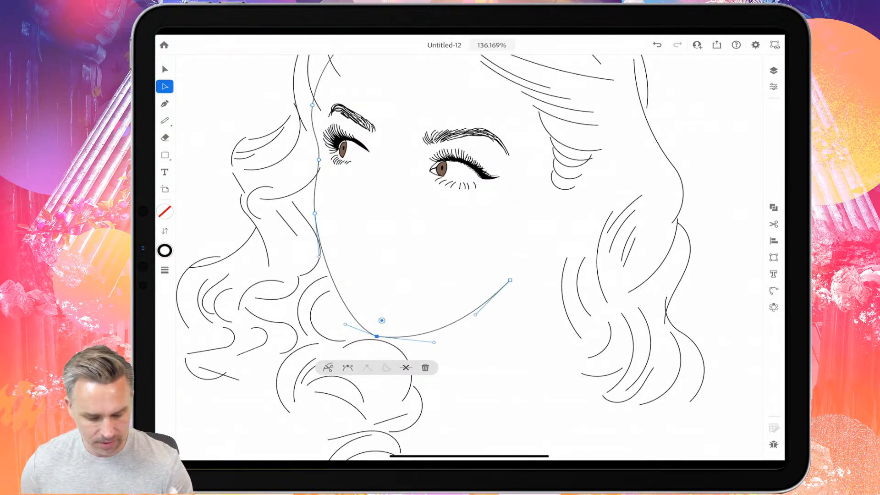
# - Draw the nose with the Pencil as a curved bridge line, a small nostril shape and a nose-wing curve
pyautogui.scroll(5, 469, 257)
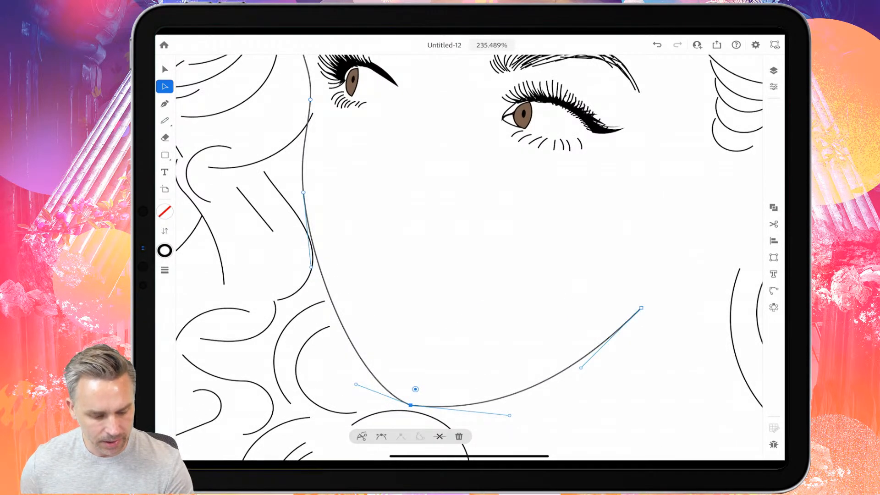
pyautogui.click(165, 121)
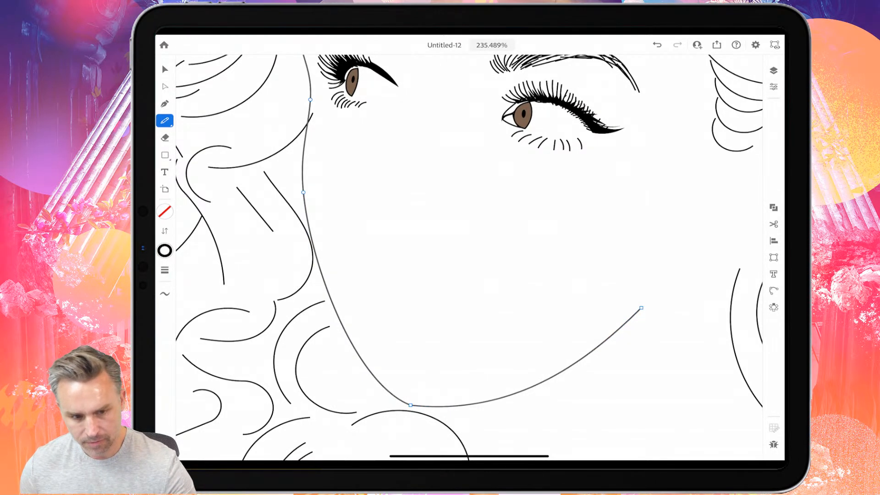
pyautogui.moveTo(410, 155)
pyautogui.mouseDown()
pyautogui.moveTo(377, 219)
pyautogui.moveTo(396, 240)
pyautogui.moveTo(436, 243)
pyautogui.moveTo(453, 229)
pyautogui.moveTo(446, 240)
pyautogui.mouseUp()
# - Lengthen the nose bridge line by moving its upper end anchor up and toward the near eye
pyautogui.scroll(5, 372, 183)
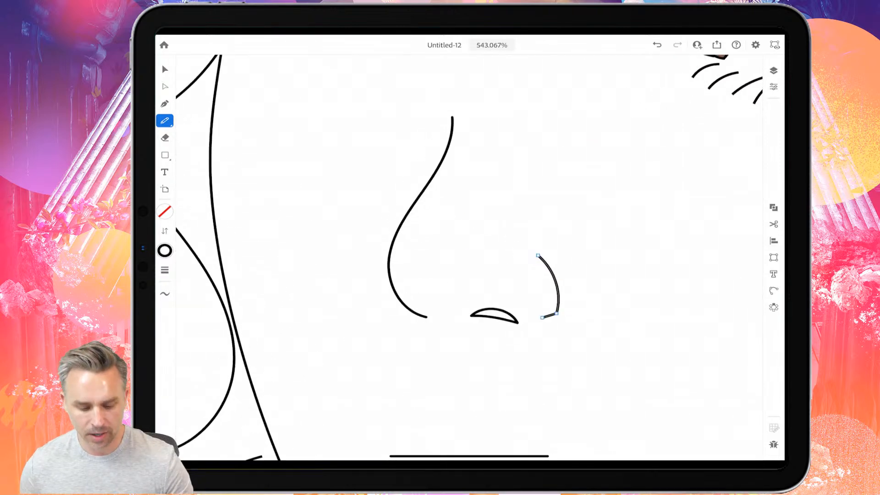
pyautogui.click(165, 87)
pyautogui.click(486, 220)
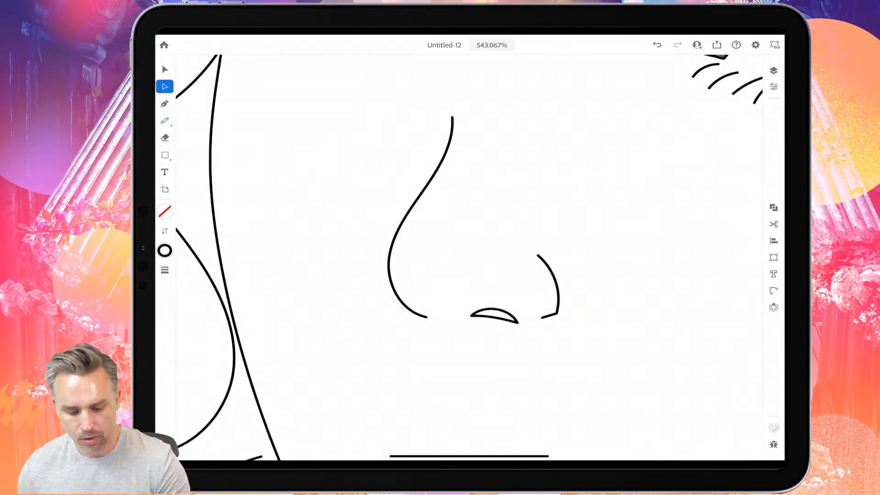
pyautogui.click(440, 163)
pyautogui.moveTo(452, 118); pyautogui.dragTo(463, 97)
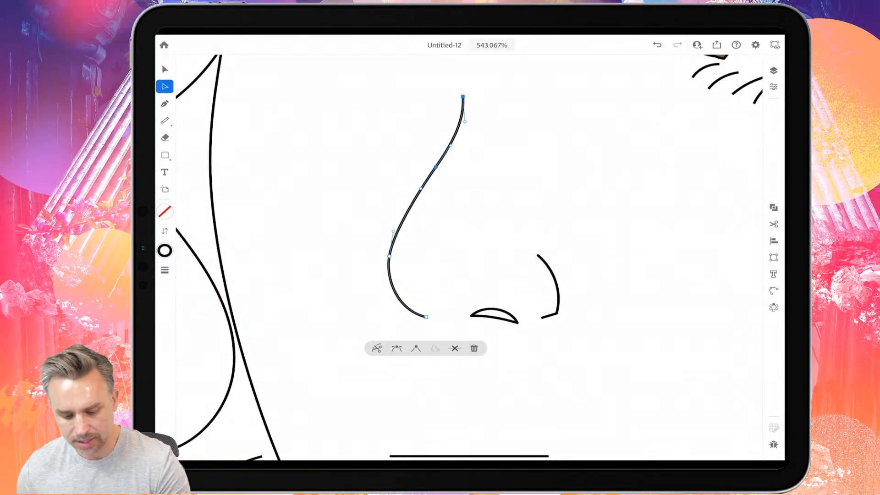
# - Smooth the nose bridge line by removing its middle anchor point and adjusting the upper end's curve handle
pyautogui.click(463, 96)
pyautogui.moveTo(435, 167); pyautogui.dragTo(428, 181)
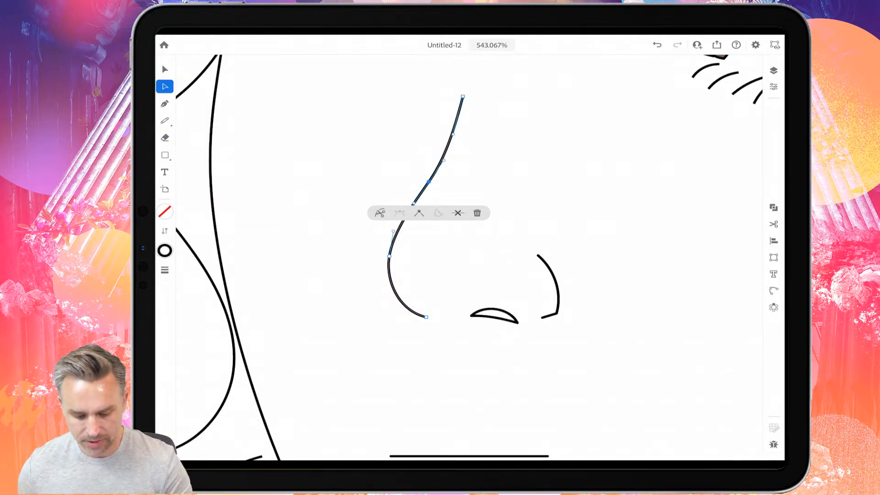
pyautogui.click(458, 213)
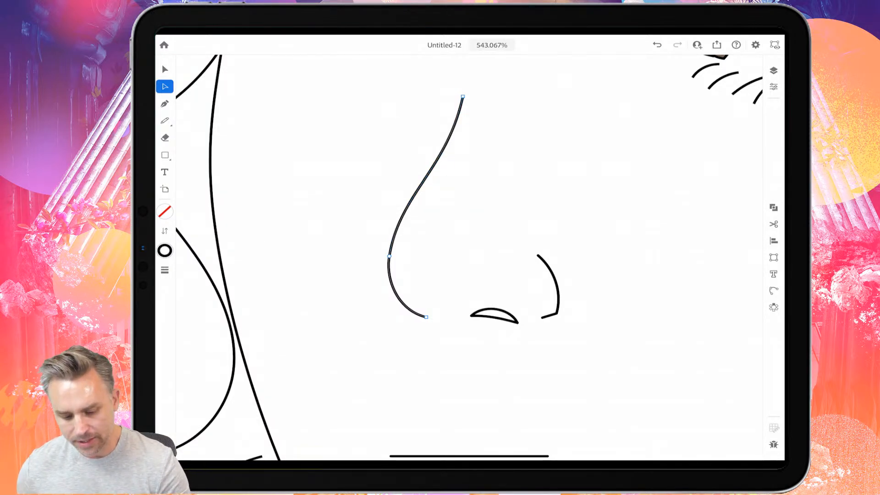
pyautogui.click(463, 97)
pyautogui.moveTo(448, 167)
pyautogui.mouseDown()
pyautogui.moveTo(433, 154)
pyautogui.moveTo(433, 162)
pyautogui.mouseUp()
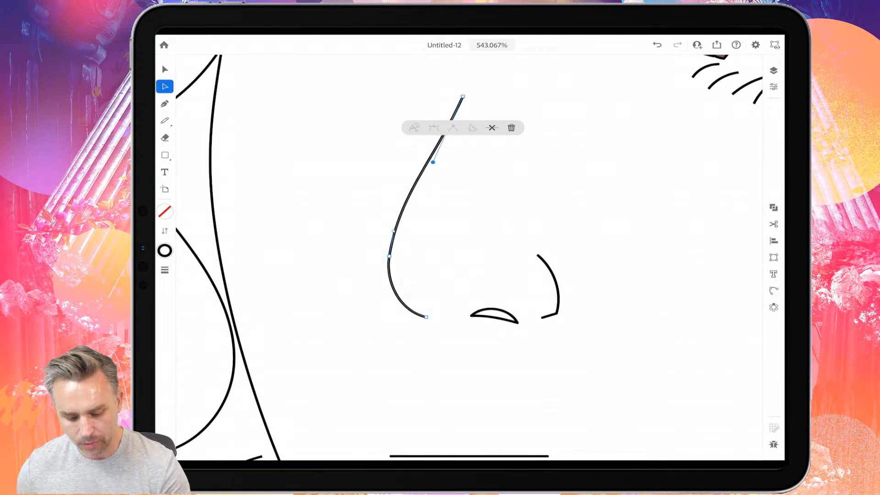
# - Nudge the nose bridge's upper end anchor slightly outward and move the short bottom segment of the nose-wing curve slightly down
pyautogui.moveTo(463, 97); pyautogui.dragTo(456, 96)
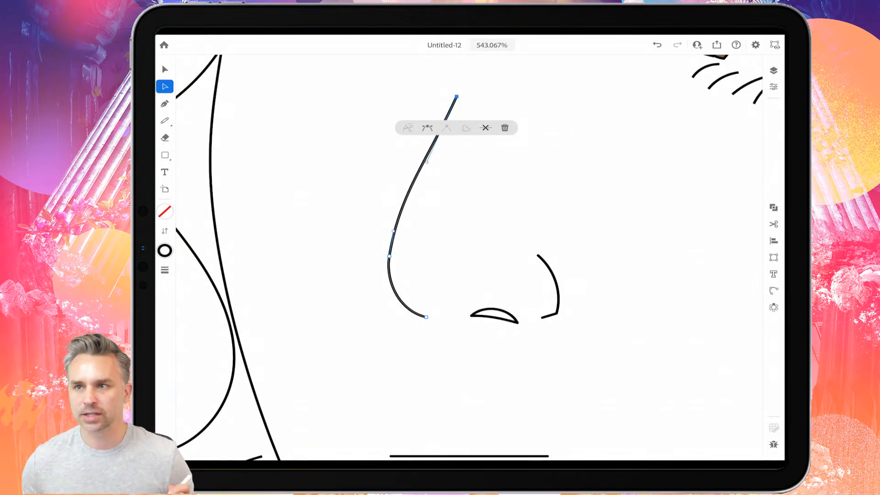
pyautogui.click(549, 315)
pyautogui.moveTo(549, 316); pyautogui.dragTo(550, 318)
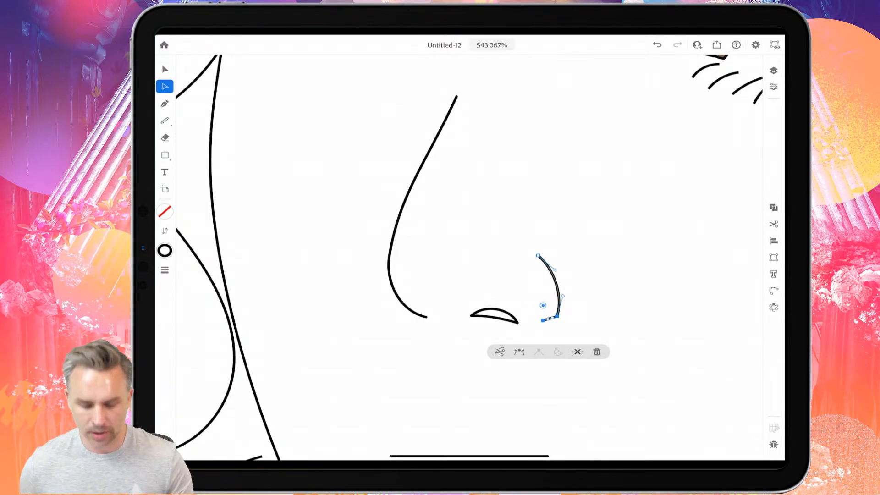
pyautogui.scroll(-5, 469, 257)
pyautogui.scroll(4, 469, 257)
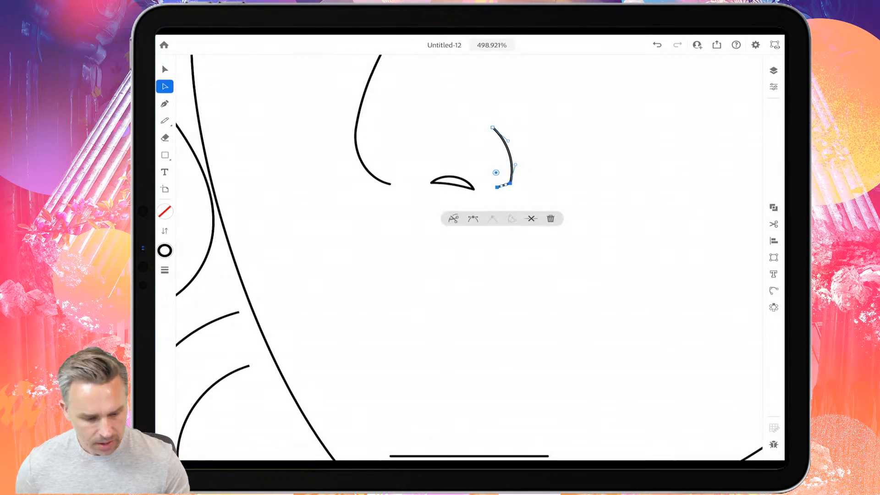
pyautogui.click(165, 120)
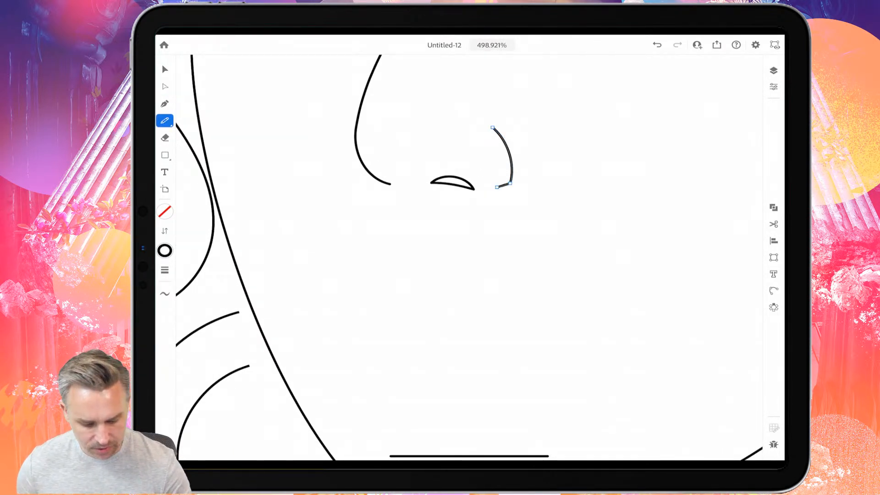
pyautogui.moveTo(330, 302)
pyautogui.mouseDown()
pyautogui.moveTo(413, 284)
pyautogui.moveTo(445, 296)
pyautogui.moveTo(463, 279)
pyautogui.moveTo(558, 309)
pyautogui.mouseUp()
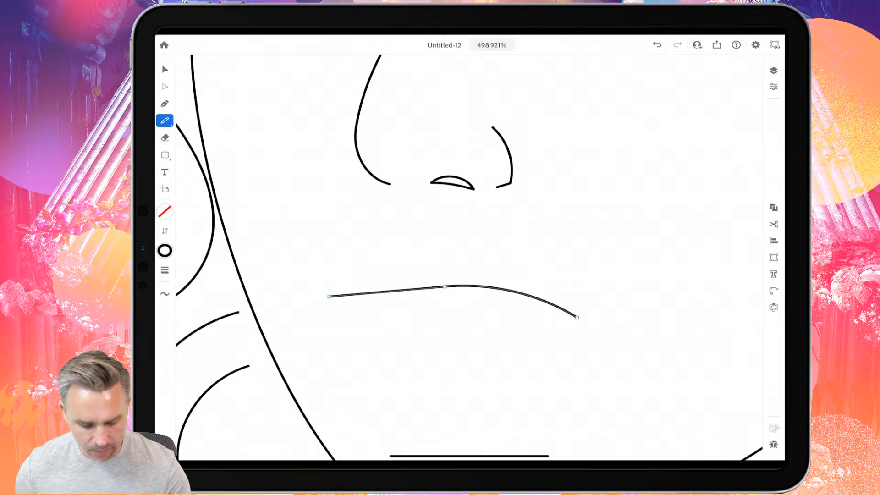
pyautogui.moveTo(327, 297)
pyautogui.mouseDown()
pyautogui.moveTo(412, 281)
pyautogui.moveTo(442, 288)
pyautogui.mouseUp()
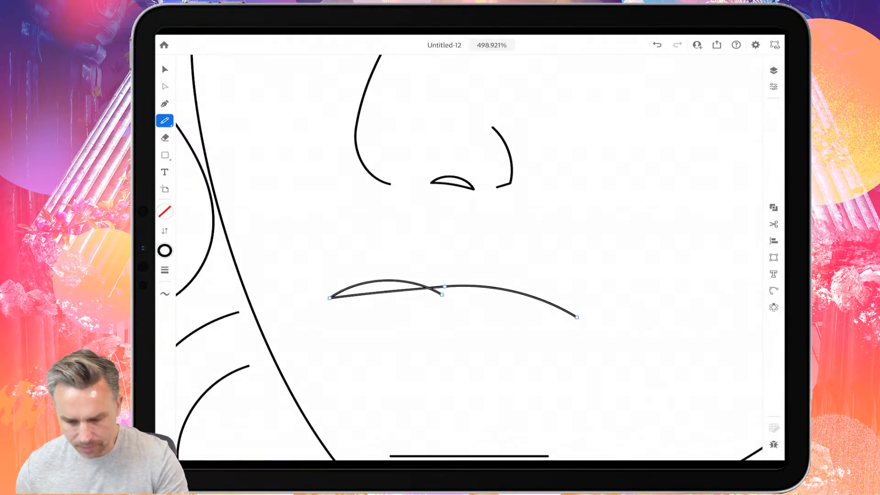
pyautogui.hotkey('ctrl', 'z')
pyautogui.hotkey('ctrl', 'z')
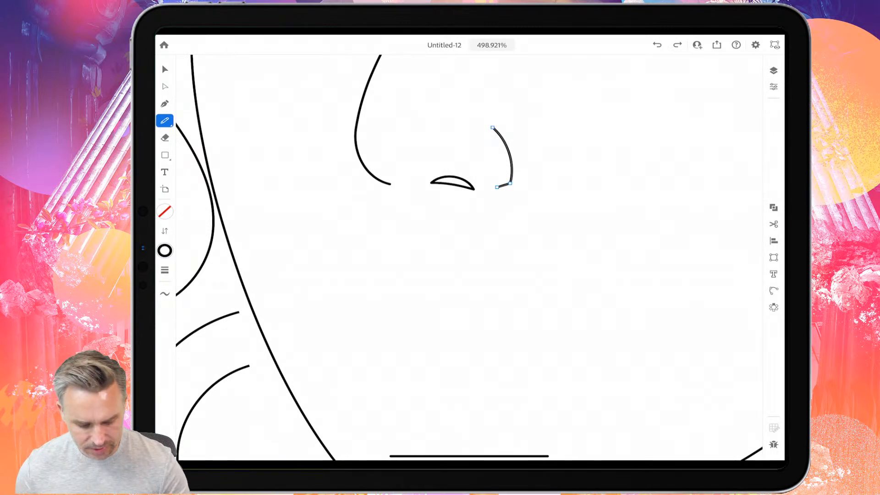
# - Draw the upper lip with the Pencil as a double-peaked curve closed by a straight line from corner to corner
pyautogui.click(165, 121)
pyautogui.click(187, 121)
pyautogui.moveTo(339, 302)
pyautogui.mouseDown()
pyautogui.moveTo(383, 279)
pyautogui.moveTo(444, 290)
pyautogui.moveTo(515, 280)
pyautogui.moveTo(579, 300)
pyautogui.moveTo(602, 324)
pyautogui.mouseUp()
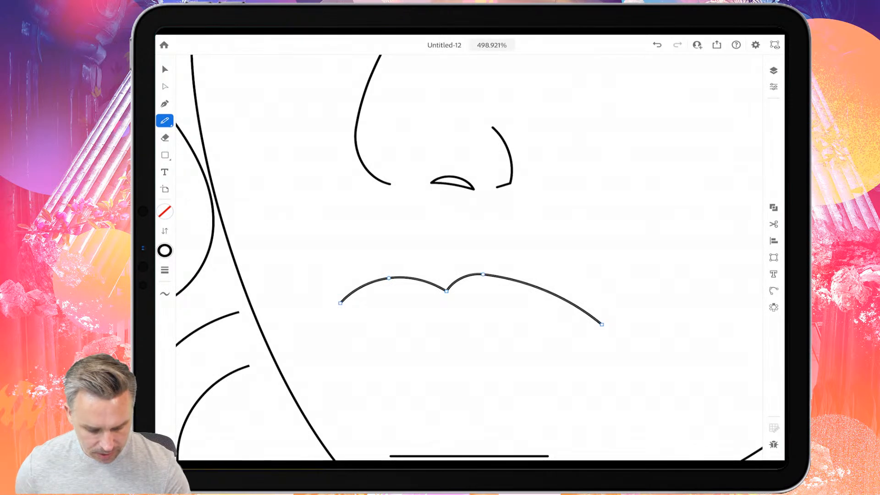
pyautogui.moveTo(340, 303); pyautogui.dragTo(602, 325)
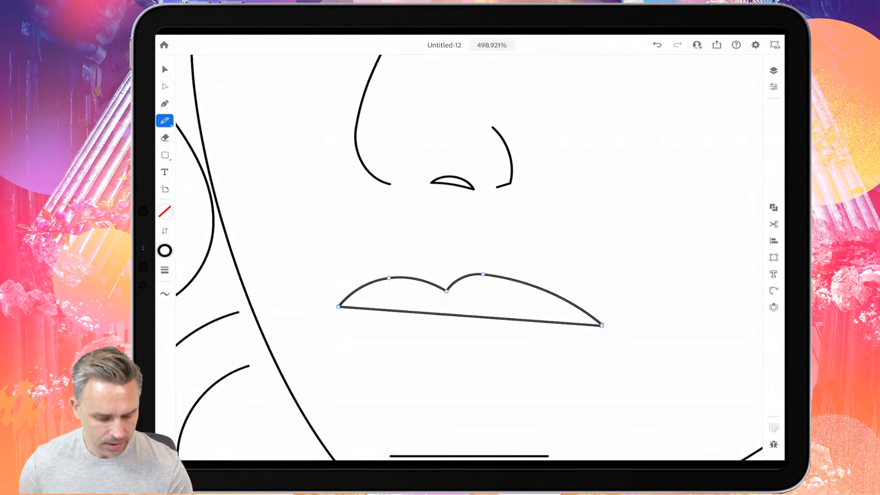
# - Give the upper lip shape a crimson E61641 fill with no stroke
pyautogui.click(165, 231)
pyautogui.click(165, 211)
pyautogui.moveTo(191, 147); pyautogui.dragTo(193, 140)
pyautogui.moveTo(212, 171); pyautogui.dragTo(229, 149)
pyautogui.click(222, 285)
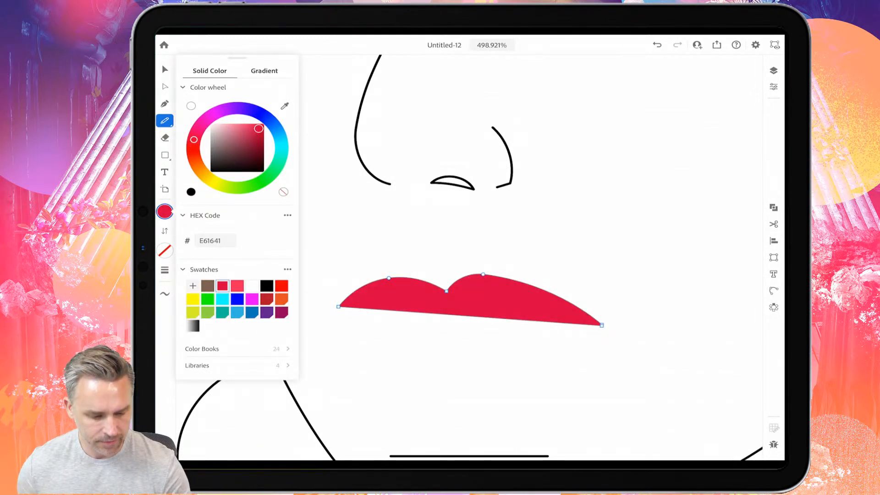
# - Widen the upper lip by moving both of its mouth-corner anchors outward
pyautogui.click(164, 87)
pyautogui.click(338, 306)
pyautogui.moveTo(338, 306); pyautogui.dragTo(332, 312)
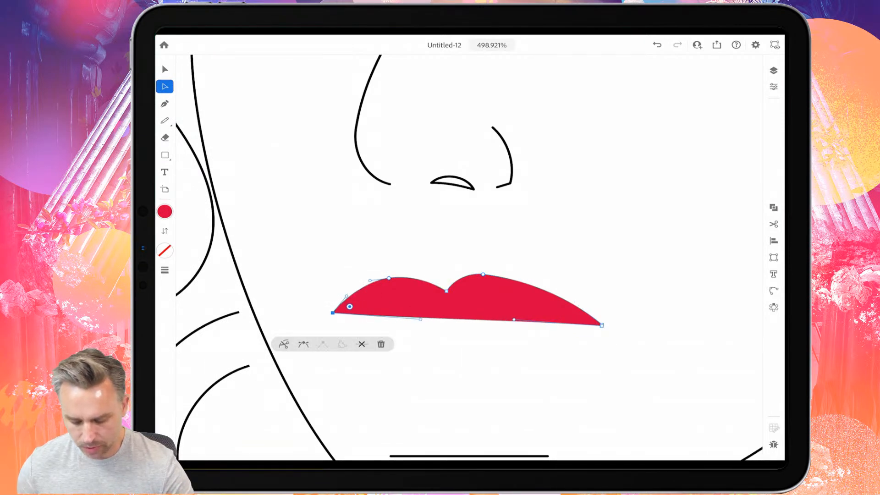
pyautogui.click(602, 325)
pyautogui.moveTo(601, 325)
pyautogui.mouseDown()
pyautogui.moveTo(563, 322)
pyautogui.moveTo(604, 323)
pyautogui.mouseUp()
pyautogui.click(612, 355)
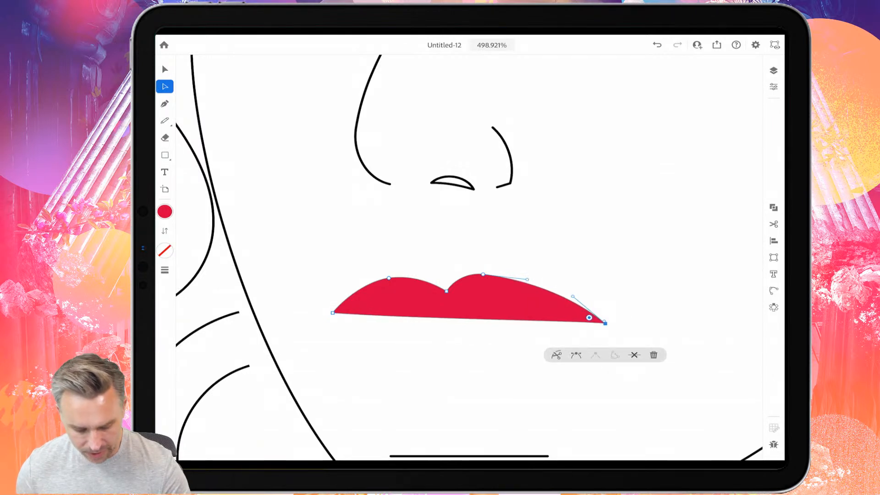
pyautogui.moveTo(332, 313); pyautogui.dragTo(326, 313)
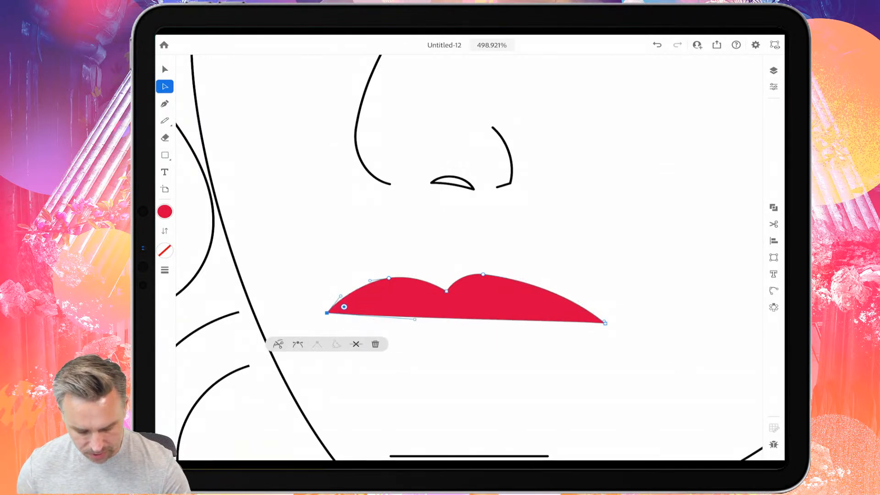
# - Bow the upper lip's lower edge downward, then shift the cupid's bow anchor up and left and convert it to a smooth point
pyautogui.click(302, 293)
pyautogui.click(327, 313)
pyautogui.moveTo(415, 319); pyautogui.dragTo(420, 333)
pyautogui.moveTo(446, 291)
pyautogui.mouseDown()
pyautogui.moveTo(420, 289)
pyautogui.moveTo(437, 286)
pyautogui.mouseUp()
pyautogui.click(410, 321)
# - Draw the lower lip with the Pencil as a curve between the mouth corners and fill it with lighter red FD3F5B
pyautogui.click(164, 120)
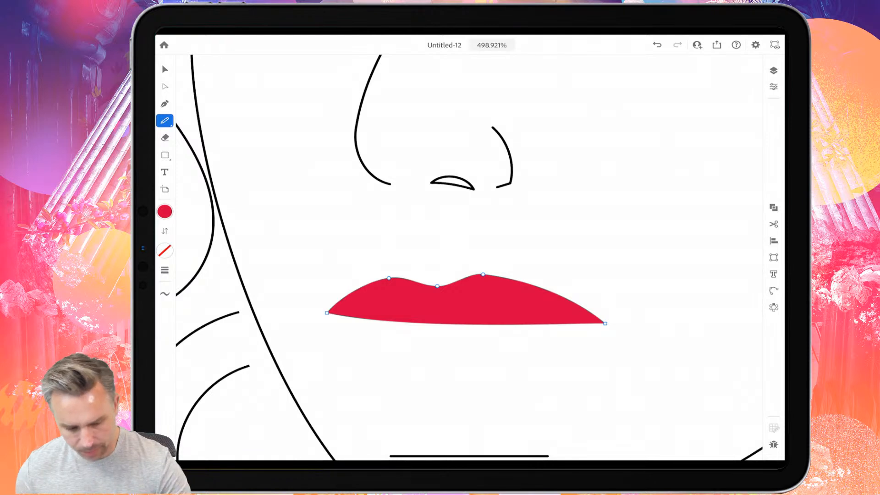
pyautogui.moveTo(593, 322)
pyautogui.mouseDown()
pyautogui.moveTo(603, 336)
pyautogui.moveTo(595, 328)
pyautogui.moveTo(530, 353)
pyautogui.moveTo(461, 363)
pyautogui.moveTo(390, 353)
pyautogui.moveTo(327, 312)
pyautogui.mouseUp()
pyautogui.hotkey('ctrl', 'z')
pyautogui.click(165, 211)
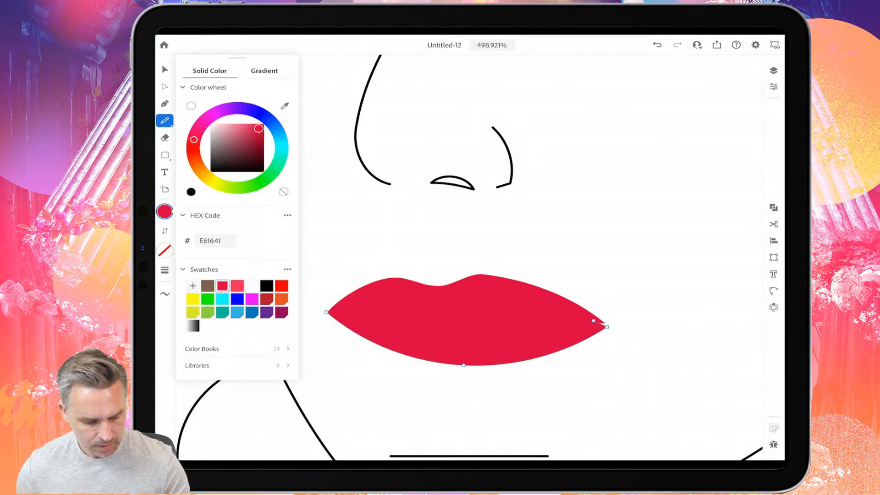
pyautogui.click(281, 286)
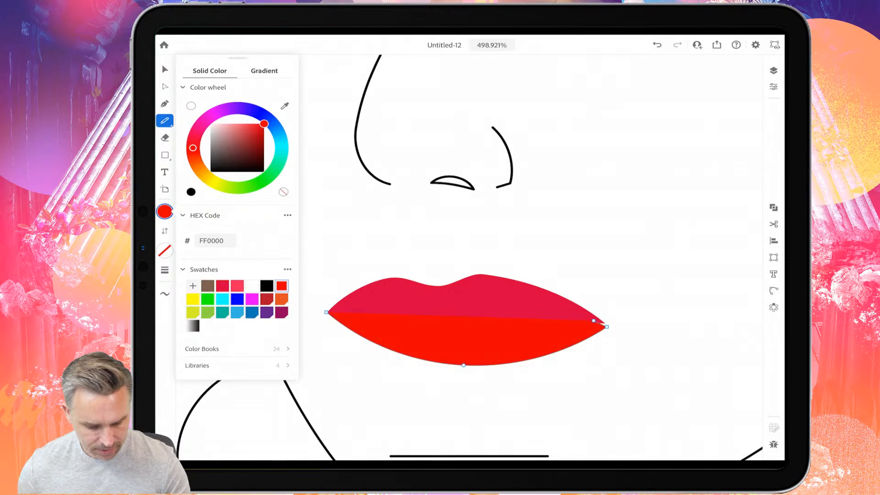
pyautogui.click(237, 286)
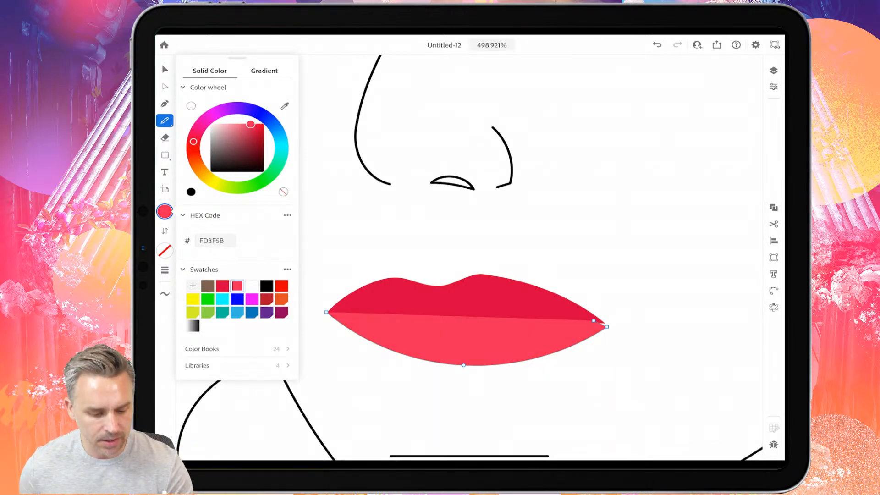
# - Reshape the lower lip by moving its bottom anchor toward the near-nose side, adjusting the corner handle and aligning its outer corner with the upper lip
pyautogui.click(165, 86)
pyautogui.click(589, 327)
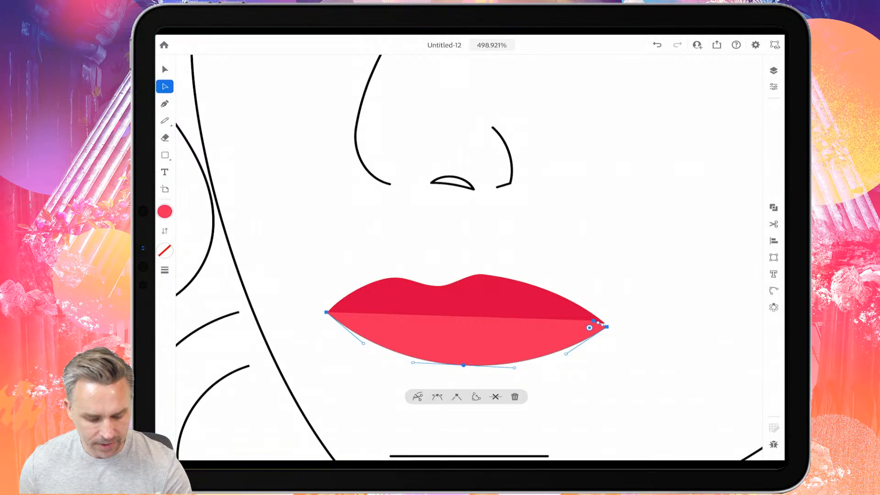
pyautogui.click(463, 365)
pyautogui.moveTo(463, 365); pyautogui.dragTo(382, 370)
pyautogui.moveTo(448, 373); pyautogui.dragTo(429, 374)
pyautogui.moveTo(363, 342); pyautogui.dragTo(352, 340)
pyautogui.moveTo(428, 373); pyautogui.dragTo(432, 370)
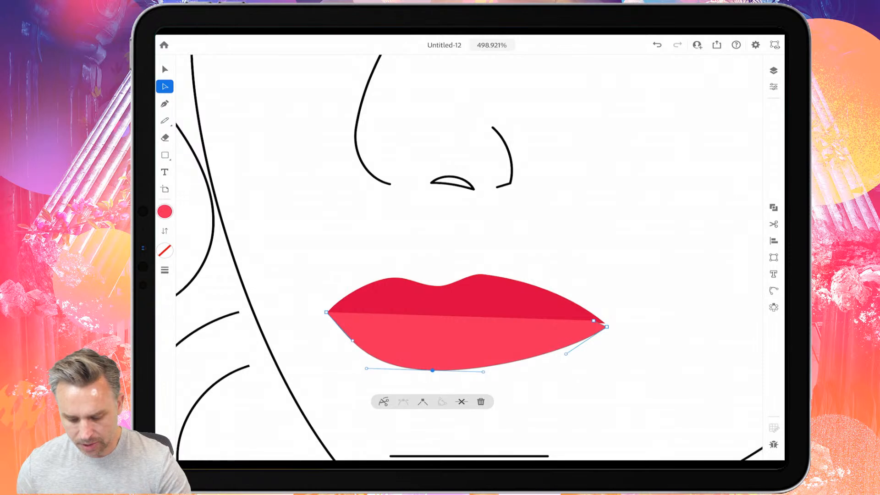
pyautogui.moveTo(606, 326); pyautogui.dragTo(604, 324)
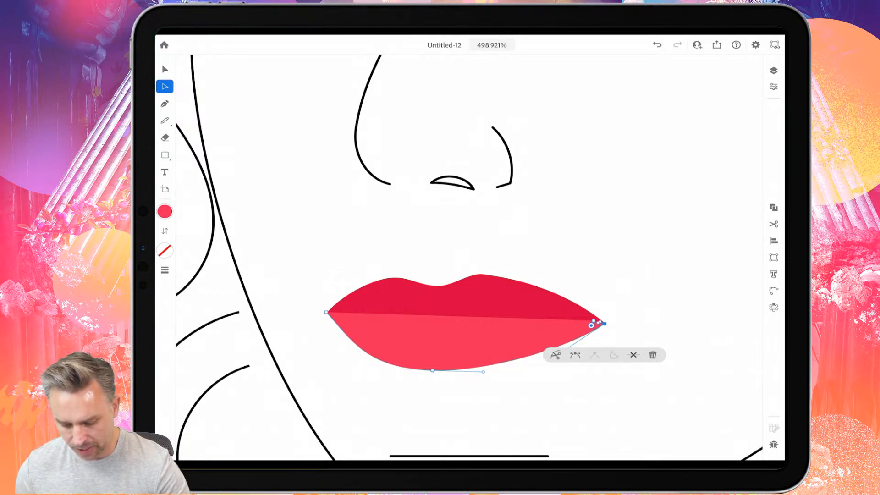
pyautogui.click(665, 257)
# - Check the file formats available for publishing and exporting the drawing
pyautogui.scroll(-1, 469, 257)
pyautogui.scroll(1, 469, 257)
pyautogui.click(716, 44)
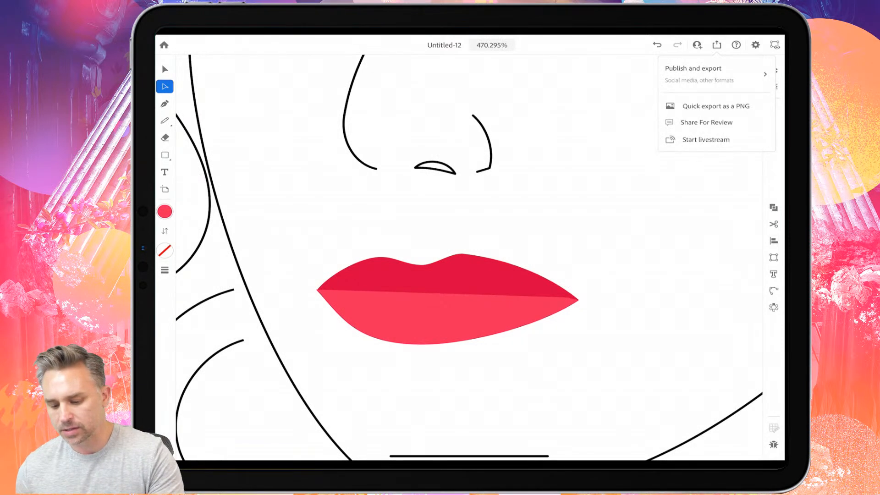
pyautogui.click(705, 73)
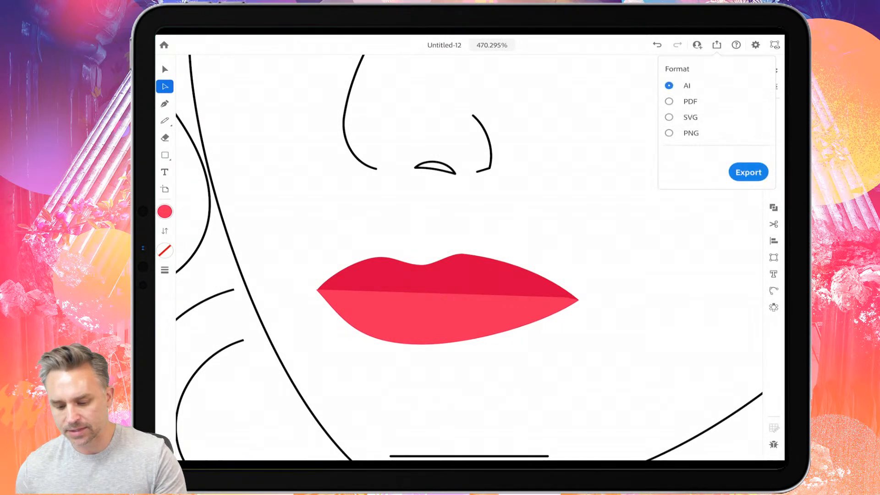
pyautogui.click(595, 192)
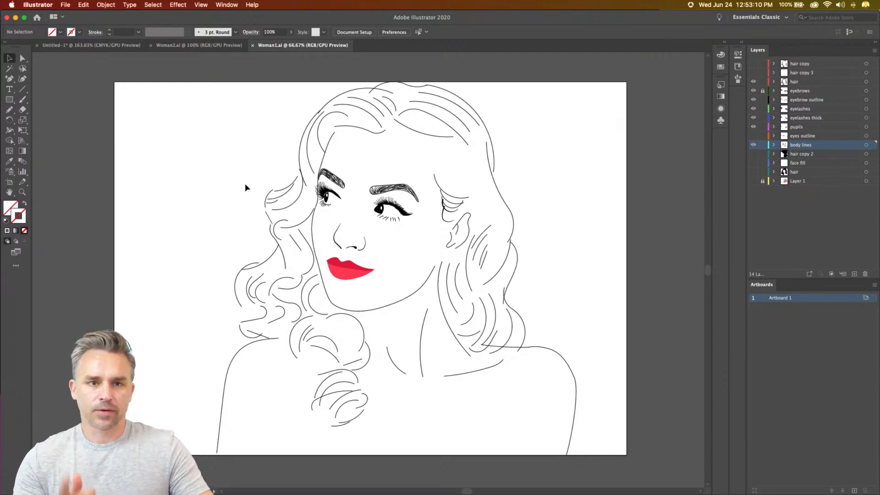
# - In Woman1.ai in desktop Adobe Illustrator, change the stroke colour of the nose bridge and nose-wing lines to grey, excluding the nostril
pyautogui.scroll(1, 276, 192)
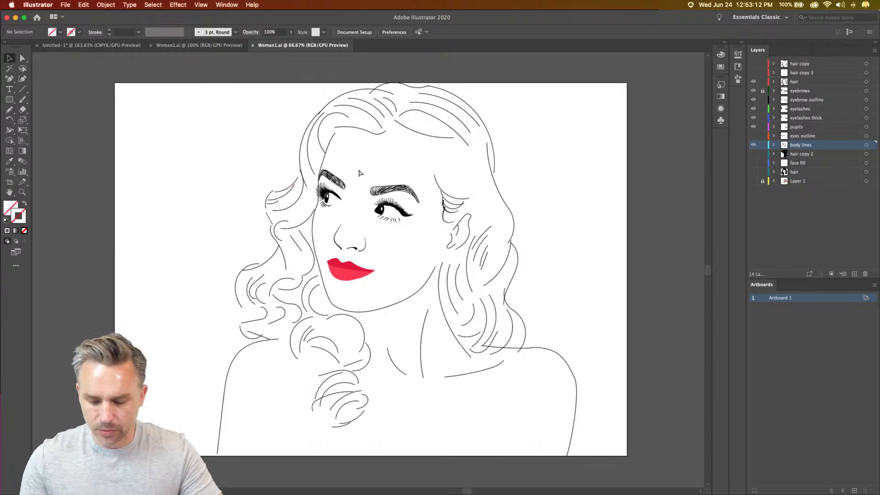
pyautogui.press('super+equal')
pyautogui.press('super+equal')
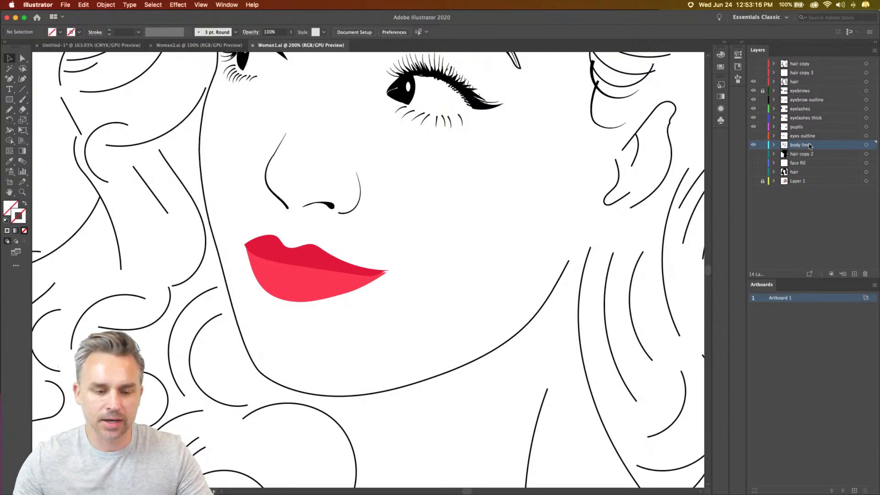
pyautogui.scroll(5, 276, 174)
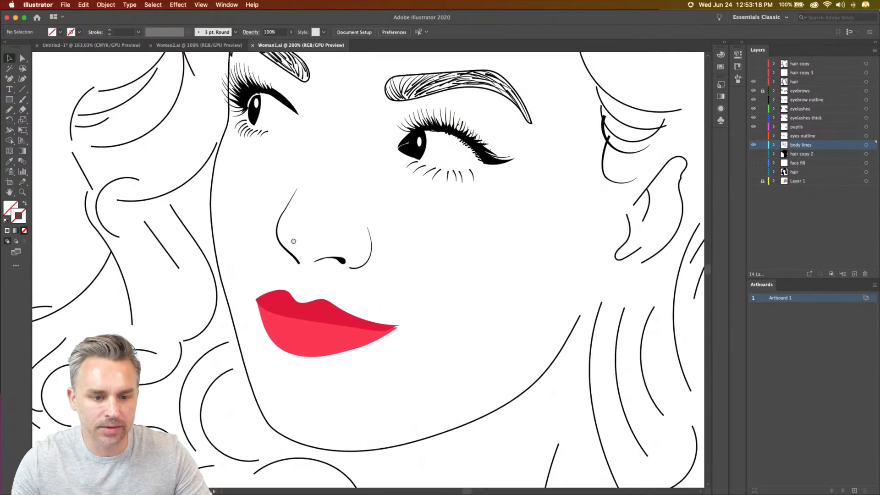
pyautogui.moveTo(274, 239); pyautogui.dragTo(383, 307)
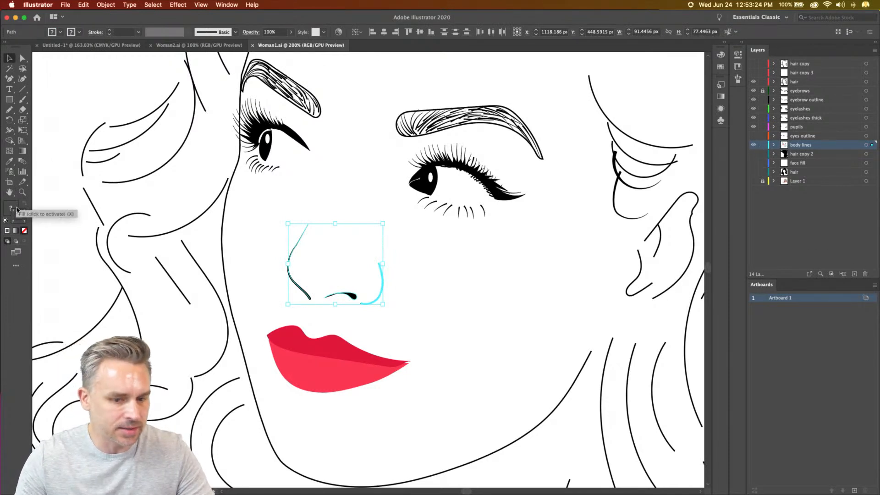
pyautogui.click(263, 286)
pyautogui.moveTo(263, 286); pyautogui.dragTo(397, 271)
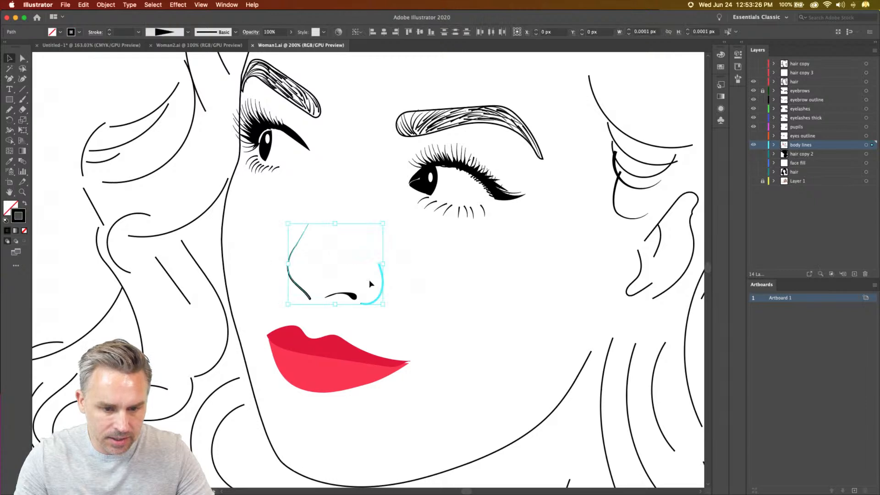
pyautogui.doubleClick(21, 214)
pyautogui.moveTo(150, 138); pyautogui.dragTo(85, 135)
pyautogui.press('Return')
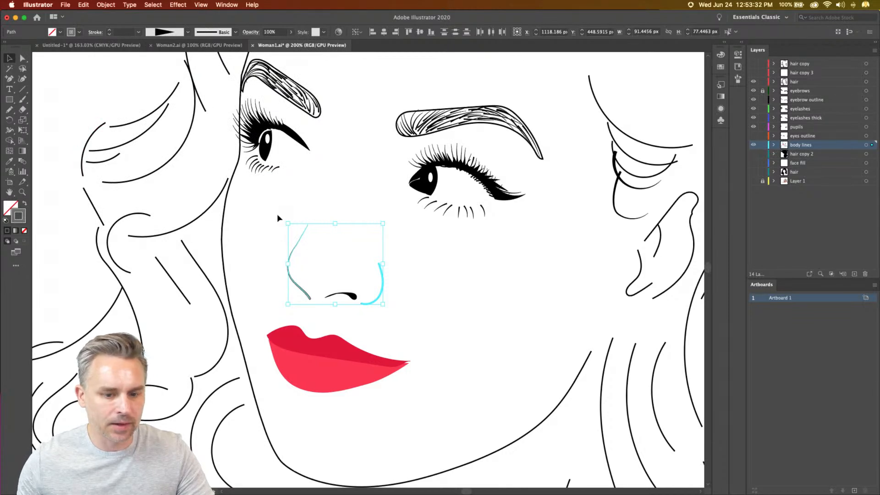
# - Lock the body lines layer and add a new layer above it
pyautogui.click(762, 144)
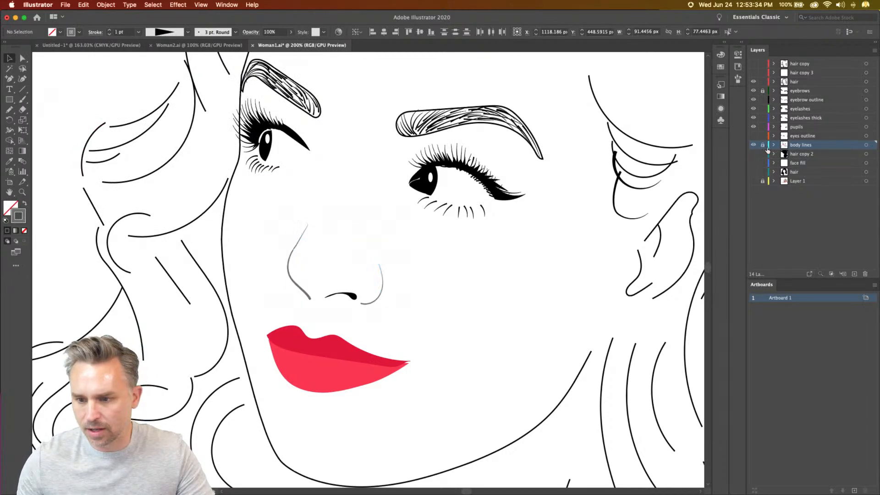
pyautogui.click(854, 274)
pyautogui.press('super+equal')
pyautogui.press('super+equal')
pyautogui.moveTo(251, 228); pyautogui.dragTo(295, 252)
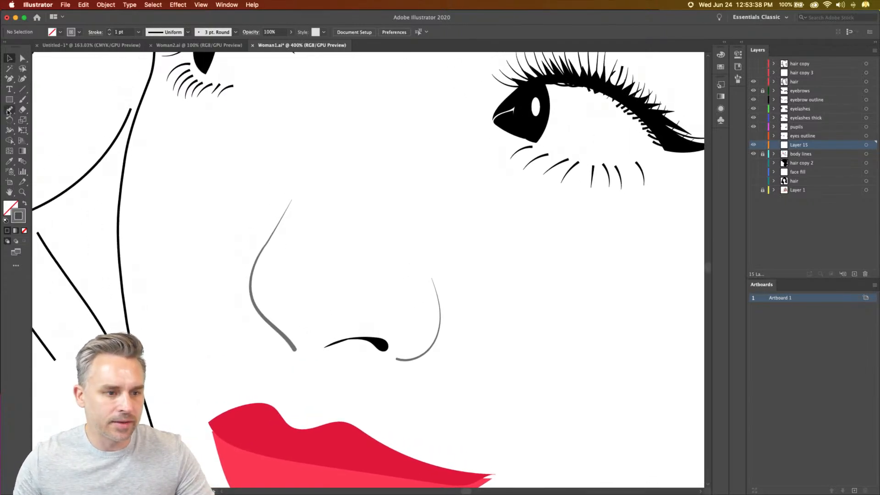
# - Configure the Pencil tool with Fidelity at full Smooth and the Option key toggling to the Smooth Tool
pyautogui.doubleClick(8, 110)
pyautogui.moveTo(379, 143); pyautogui.dragTo(300, 146)
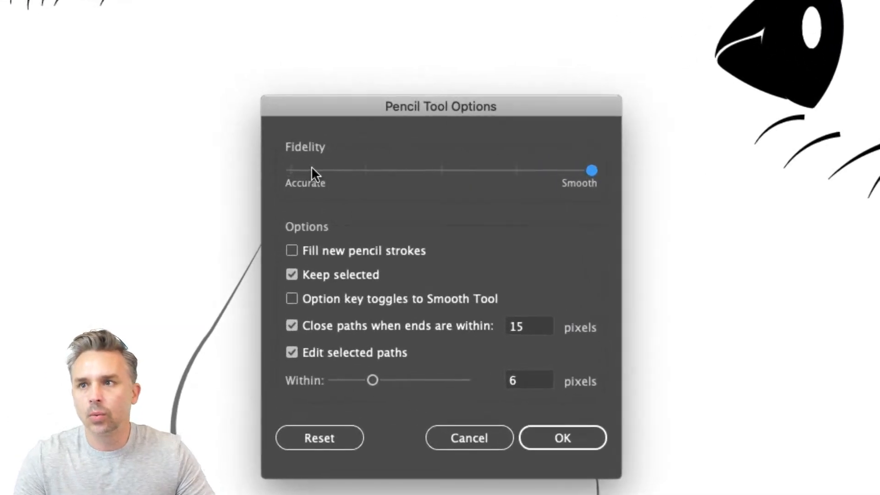
pyautogui.click(427, 170)
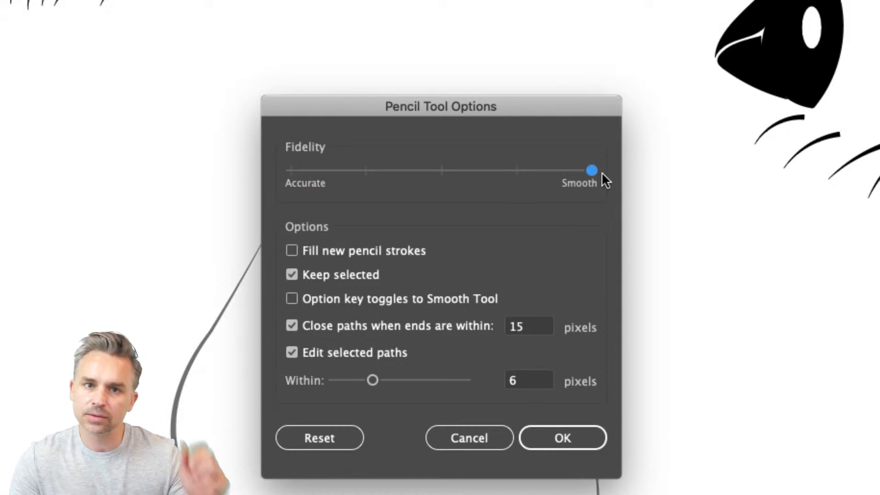
pyautogui.moveTo(436, 176); pyautogui.dragTo(572, 176)
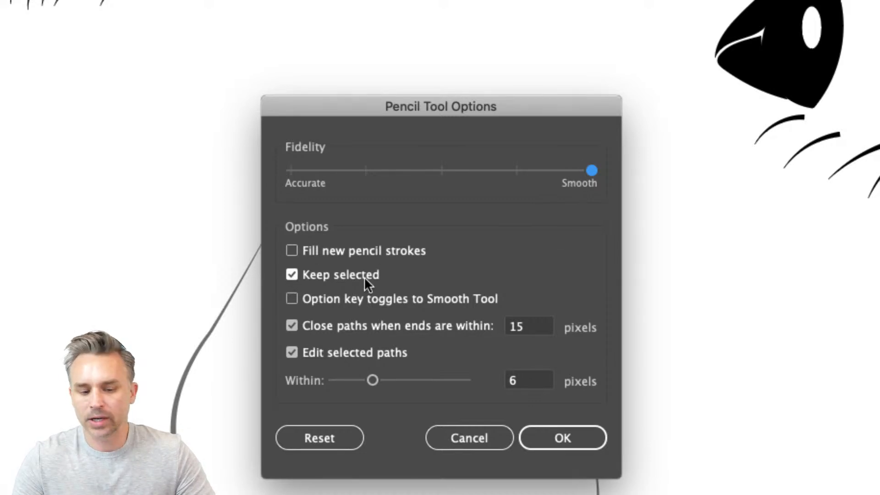
pyautogui.click(291, 299)
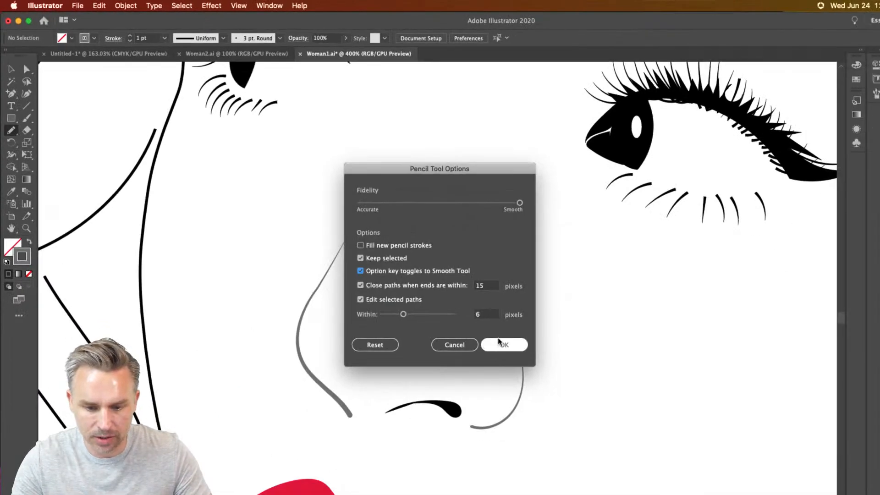
pyautogui.click(501, 344)
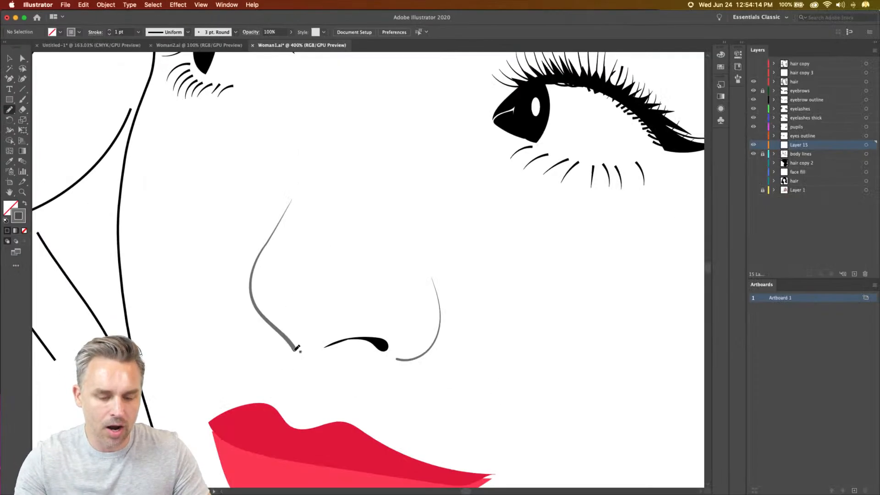
# - Trace the nose bridge, nostril and nose-wing lines with Pencil tool strokes on Layer 15
pyautogui.moveTo(296, 347)
pyautogui.mouseDown()
pyautogui.moveTo(257, 307)
pyautogui.moveTo(251, 279)
pyautogui.moveTo(305, 155)
pyautogui.moveTo(348, 187)
pyautogui.moveTo(407, 213)
pyautogui.mouseUp()
pyautogui.press('cmd+z')
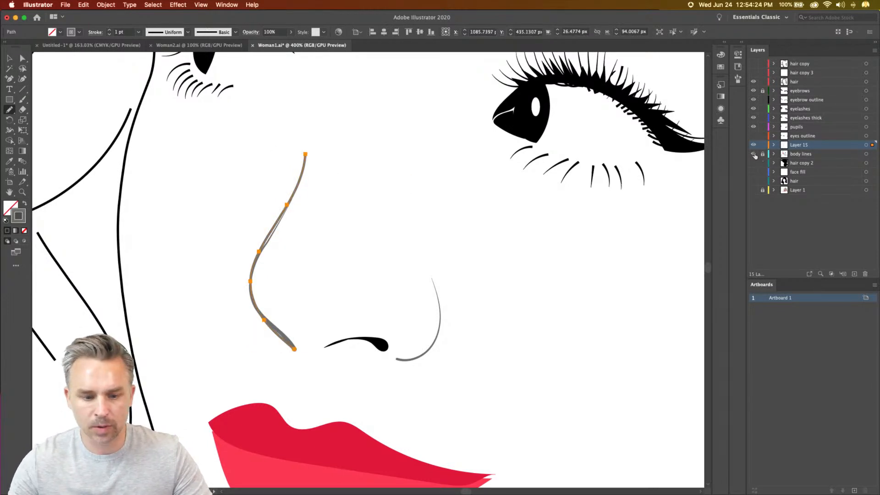
pyautogui.moveTo(271, 170); pyautogui.dragTo(314, 206)
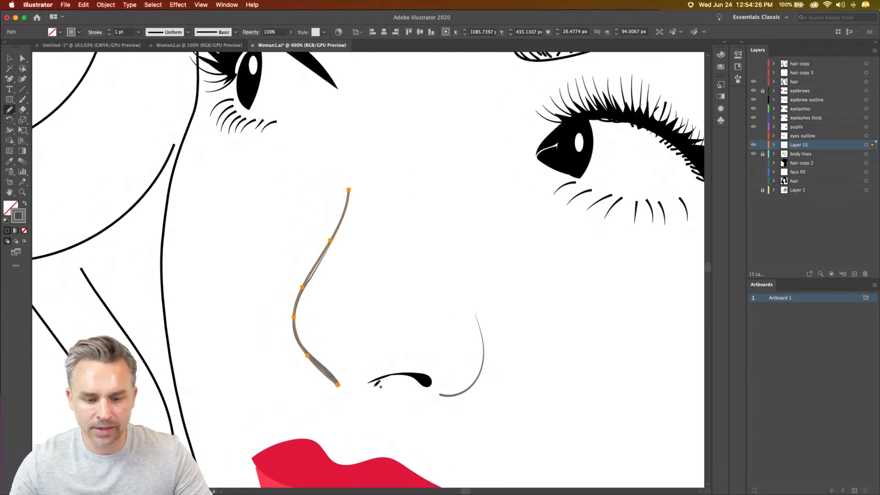
pyautogui.moveTo(371, 380)
pyautogui.mouseDown()
pyautogui.moveTo(418, 372)
pyautogui.moveTo(429, 385)
pyautogui.moveTo(406, 374)
pyautogui.moveTo(439, 394)
pyautogui.moveTo(477, 382)
pyautogui.moveTo(484, 348)
pyautogui.moveTo(467, 297)
pyautogui.mouseUp()
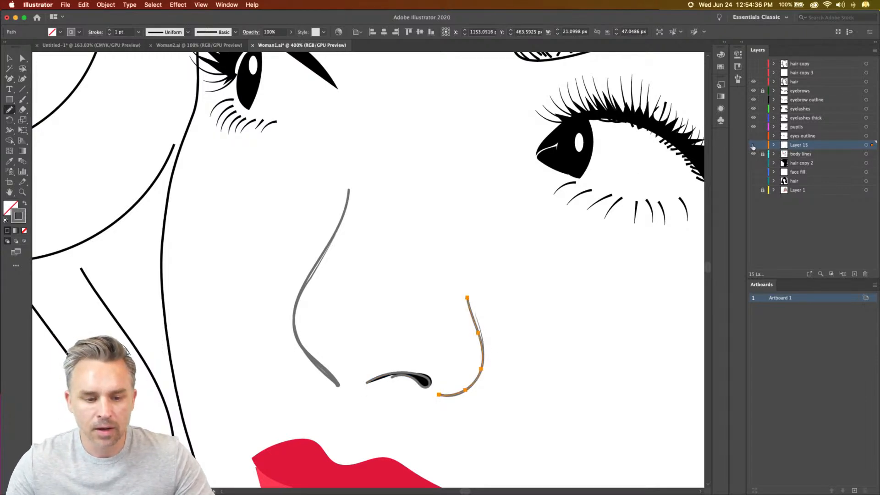
# - Hide Layer 15, unlock the body lines layer and apply the Uniform width profile to its nose bridge and nose-wing lines
pyautogui.click(753, 145)
pyautogui.click(800, 154)
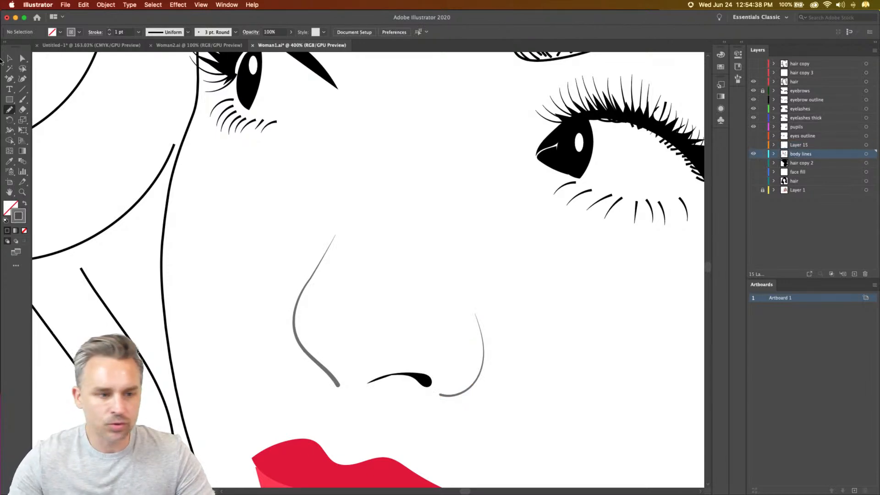
pyautogui.press('v')
pyautogui.moveTo(272, 312); pyautogui.dragTo(480, 360)
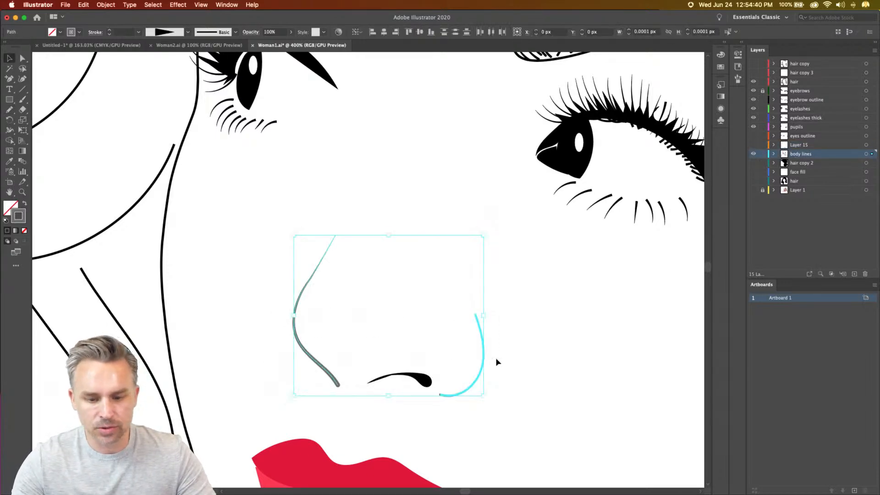
pyautogui.click(188, 32)
pyautogui.click(167, 46)
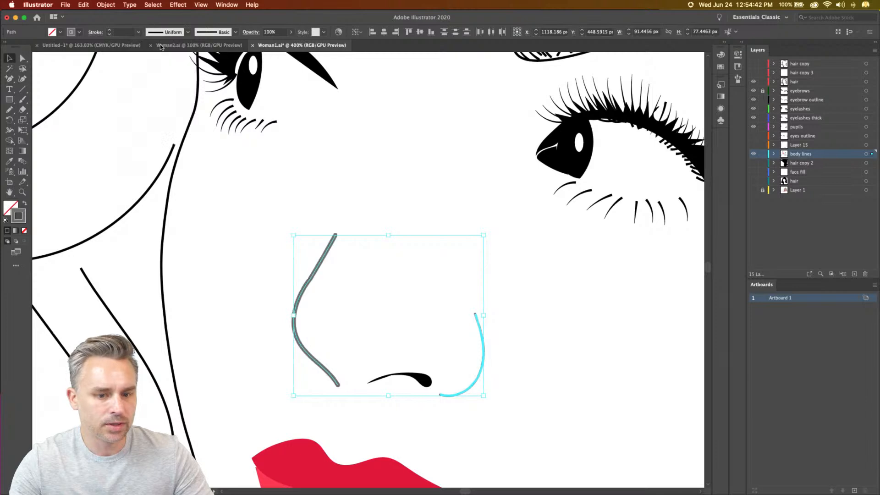
# - Set the stroke colour of the nose bridge and nose-wing lines to black, 000000
pyautogui.doubleClick(20, 215)
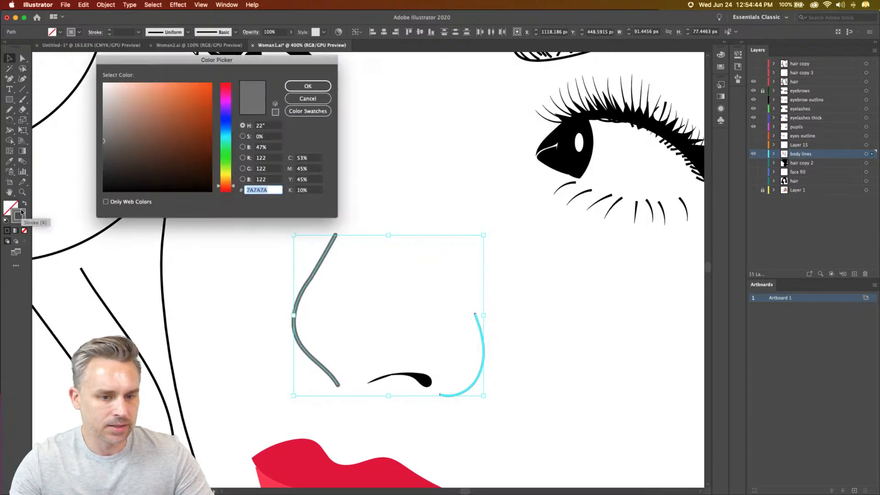
pyautogui.click(102, 193)
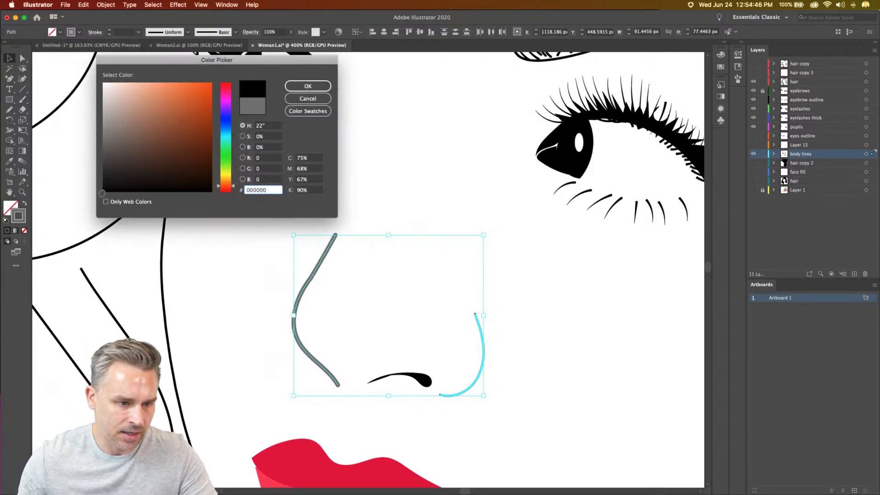
pyautogui.press('Return')
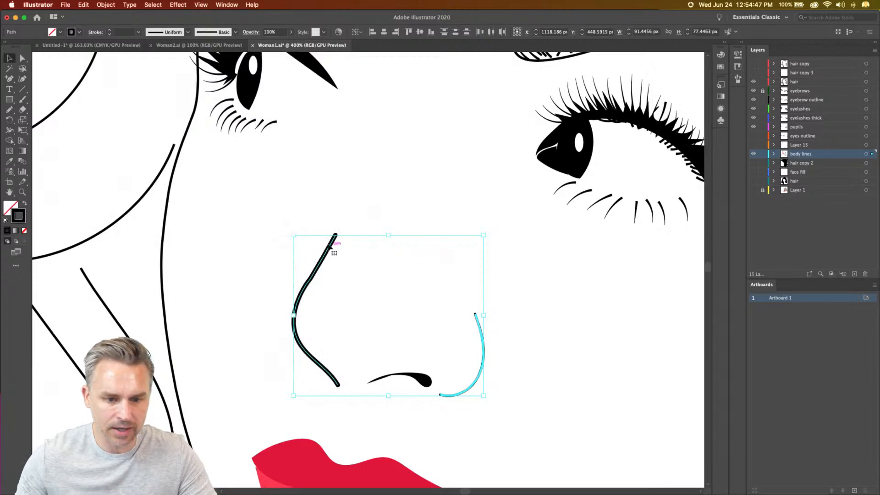
# - Give the nose bridge and nose-wing strokes round caps and round joins
pyautogui.click(739, 44)
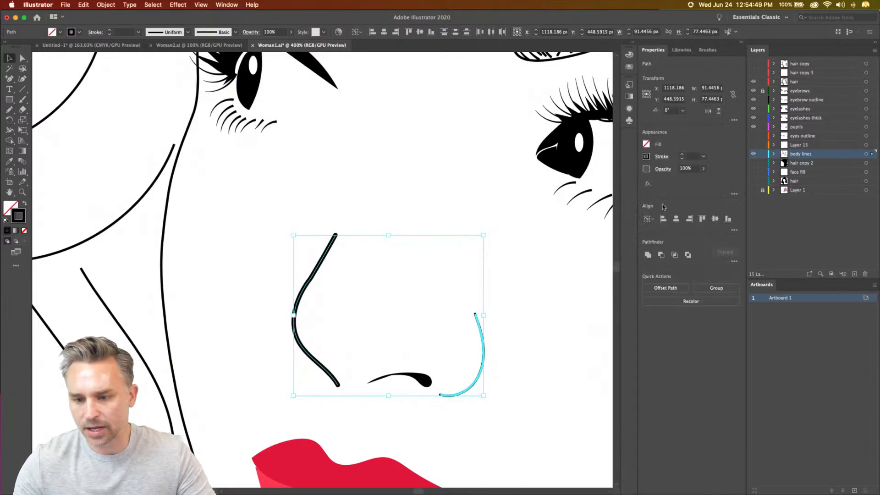
pyautogui.click(661, 157)
pyautogui.click(603, 192)
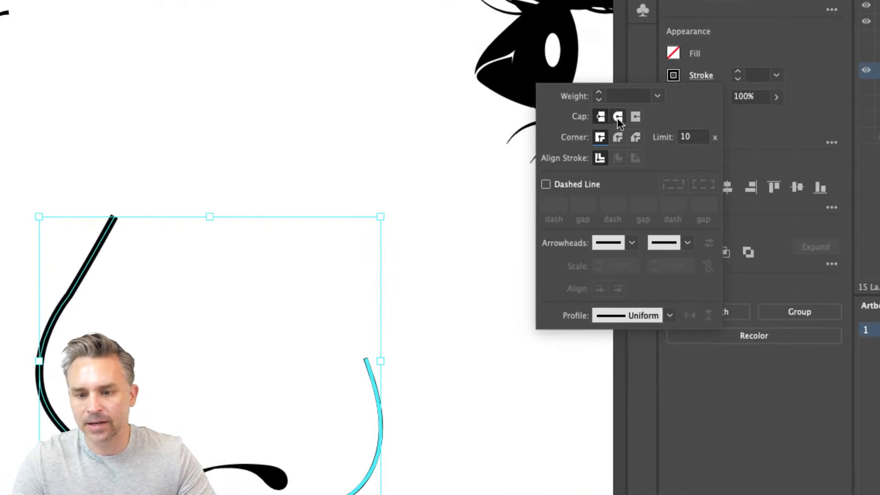
pyautogui.click(618, 117)
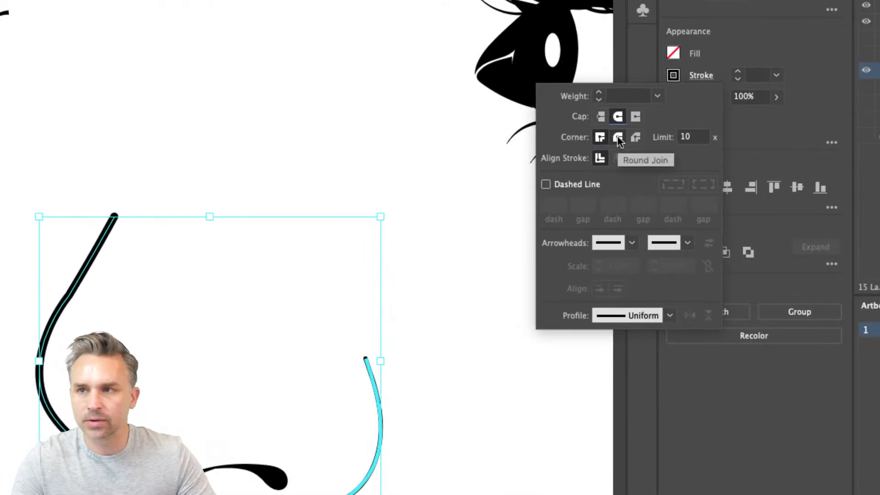
pyautogui.click(618, 137)
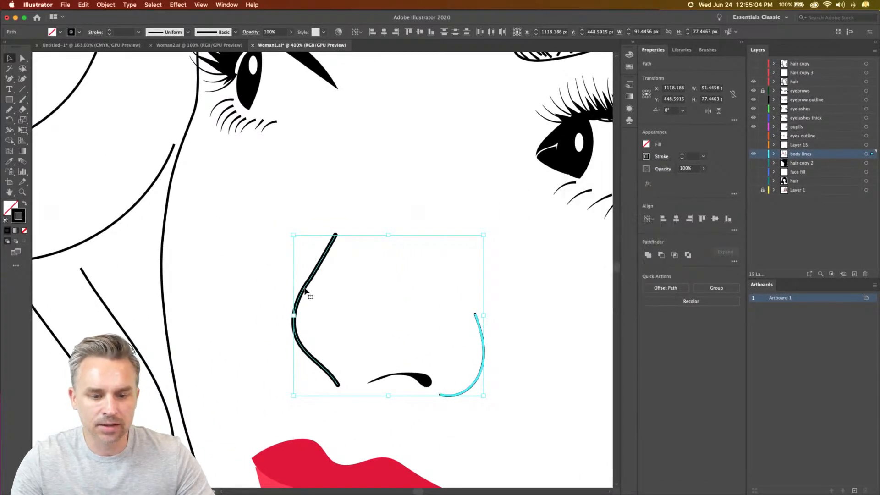
# - Extend the nose bridge line by moving its top anchor up towards the brow, making the path about 87 px tall
pyautogui.click(278, 280)
pyautogui.click(302, 293)
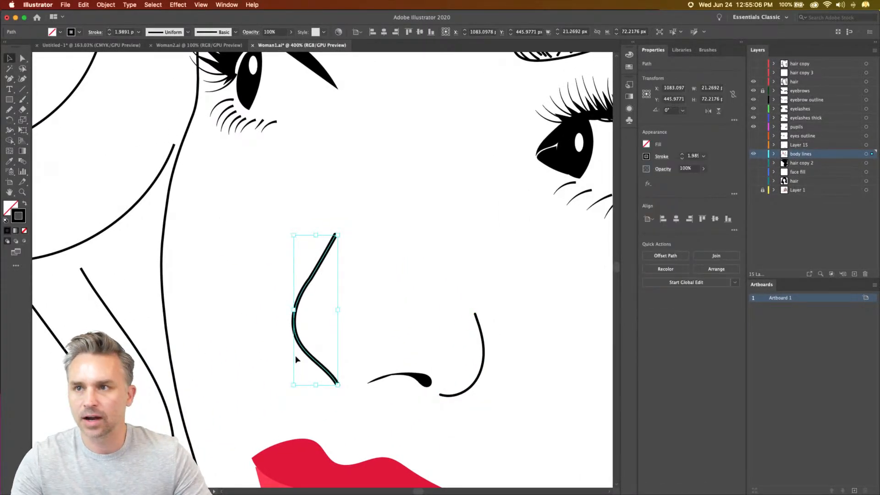
pyautogui.click(22, 59)
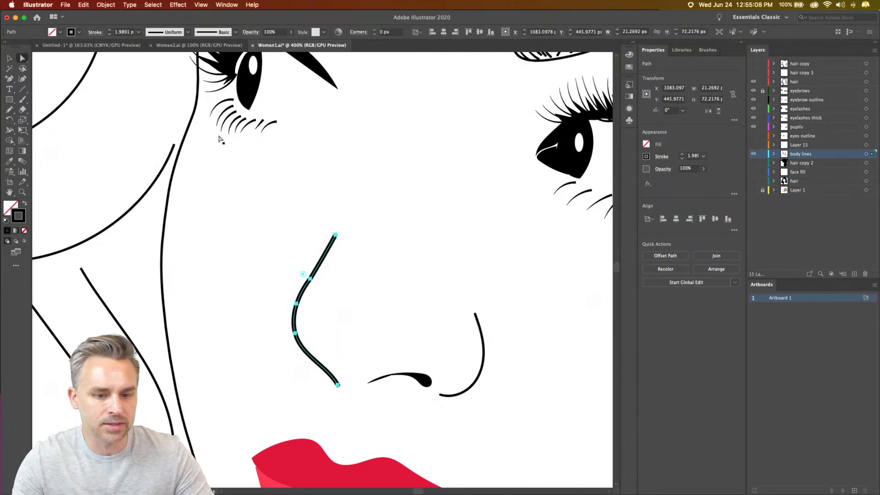
pyautogui.click(315, 217)
pyautogui.click(336, 235)
pyautogui.moveTo(336, 235); pyautogui.dragTo(353, 204)
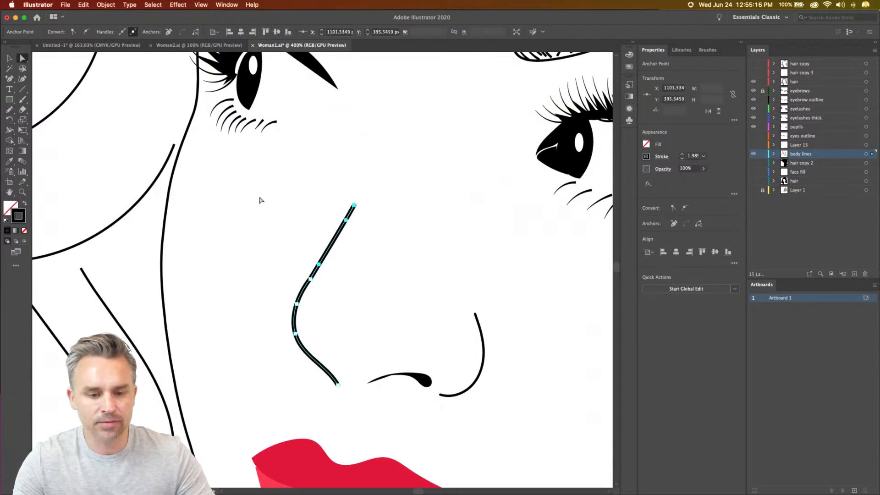
# - Apply the triangular tapering width profile to the nose bridge line so it thins towards its upper end
pyautogui.click(10, 58)
pyautogui.click(283, 264)
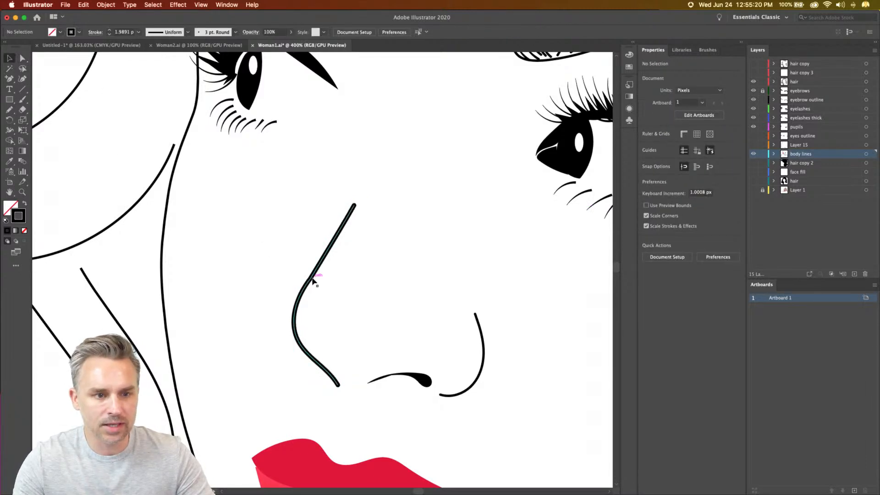
pyautogui.click(307, 285)
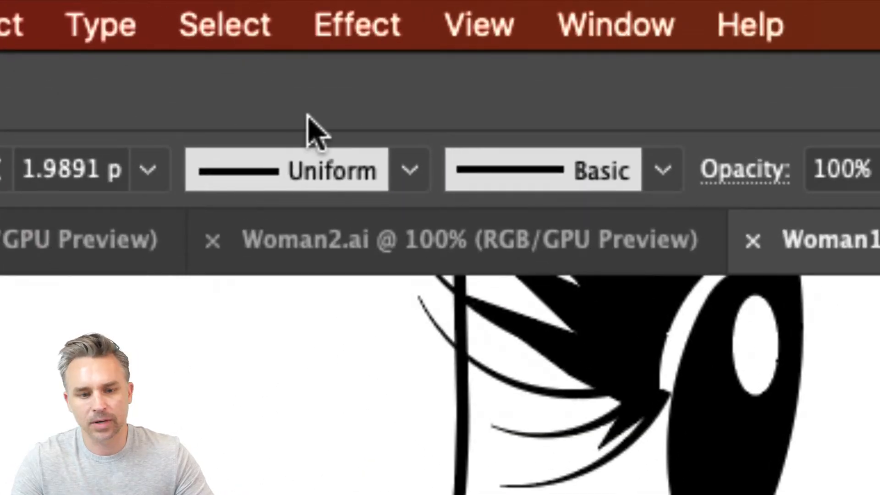
pyautogui.click(405, 173)
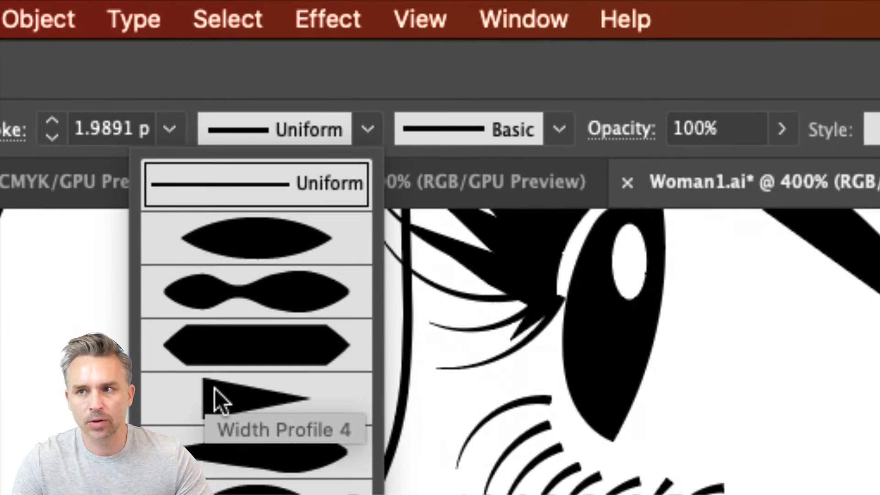
pyautogui.click(215, 388)
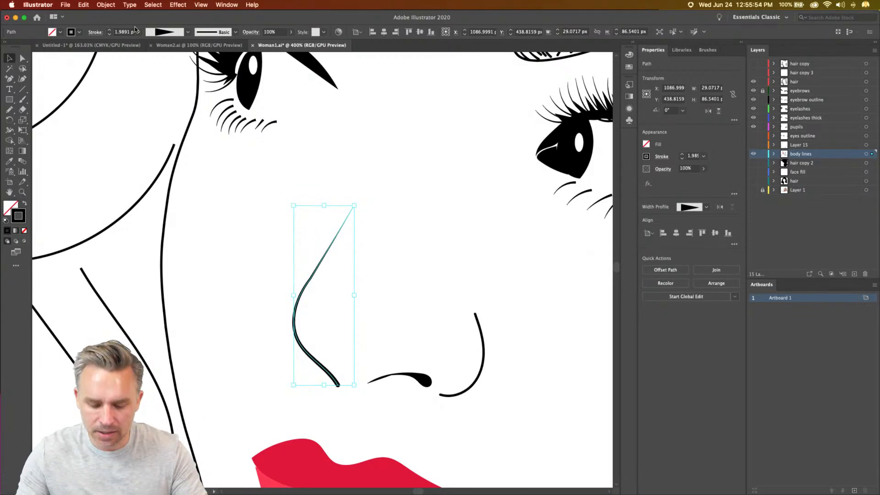
# - Set the stroke weight of the nose bridge line to 4 pt
pyautogui.press('super+minus')
pyautogui.press('super+minus')
pyautogui.press('super+minus')
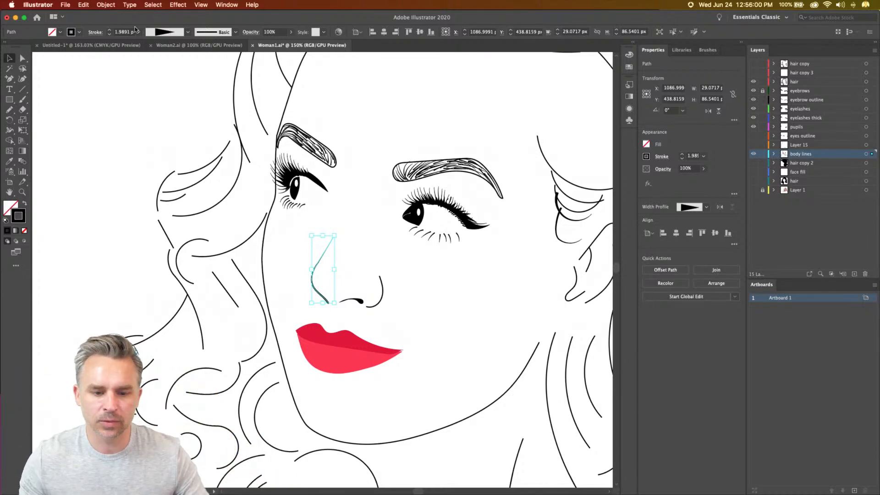
pyautogui.click(109, 31)
pyautogui.click(110, 32)
pyautogui.click(110, 31)
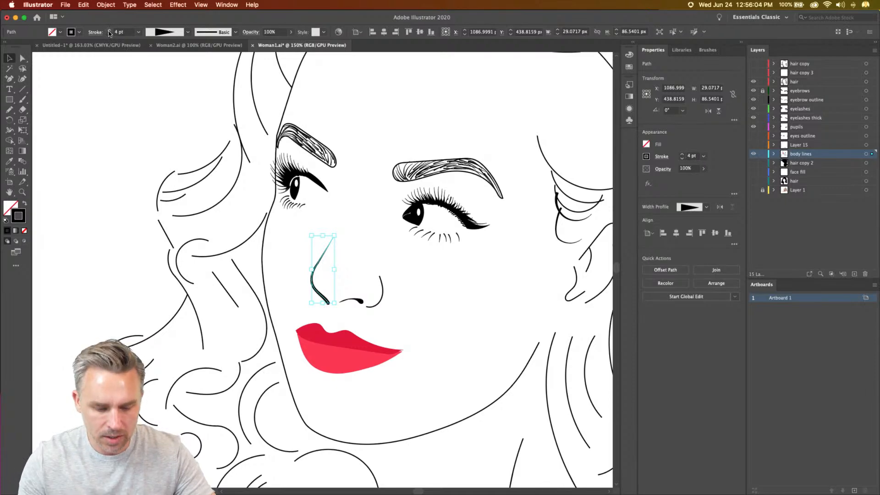
# - Apply the triangular tapering width profile to the nose-wing line and set its stroke weight to 3 pt
pyautogui.press('super+equal')
pyautogui.press('super+equal')
pyautogui.press('super+equal')
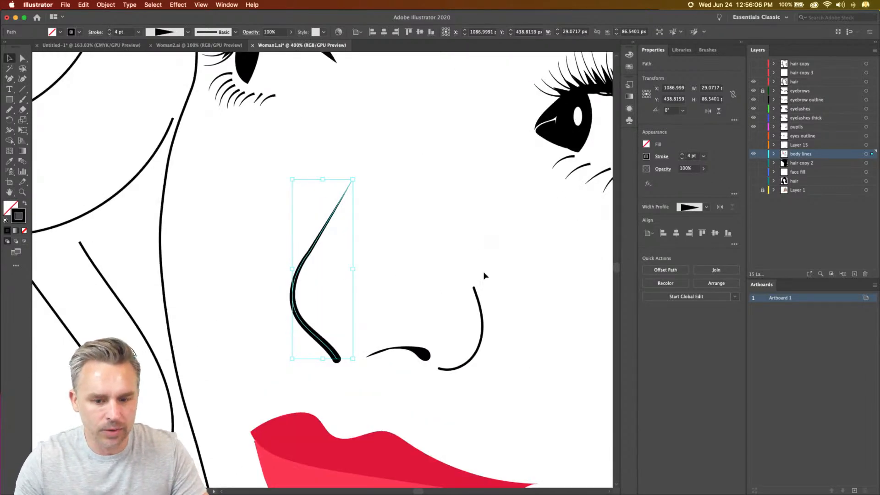
pyautogui.click(479, 306)
pyautogui.click(186, 33)
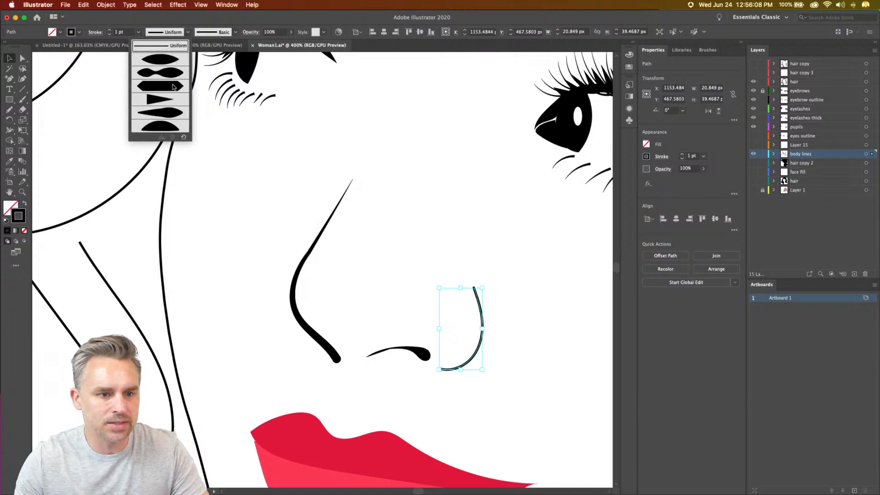
pyautogui.click(153, 98)
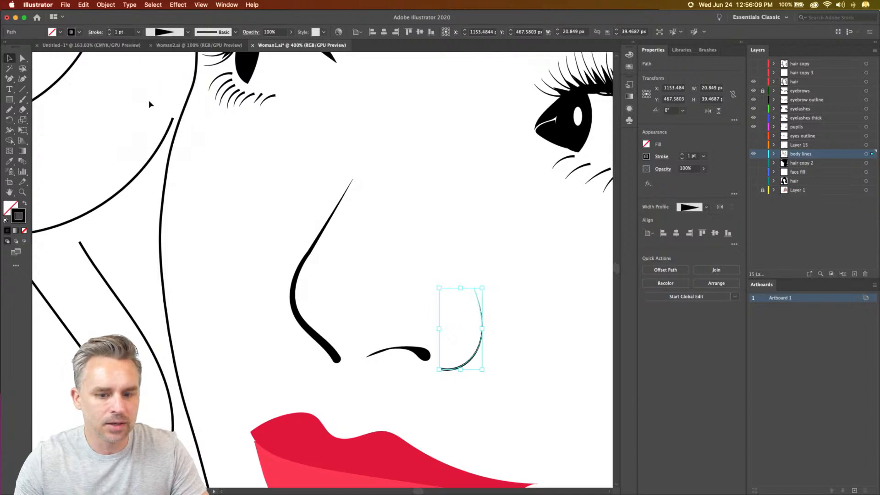
pyautogui.click(109, 30)
pyautogui.click(110, 30)
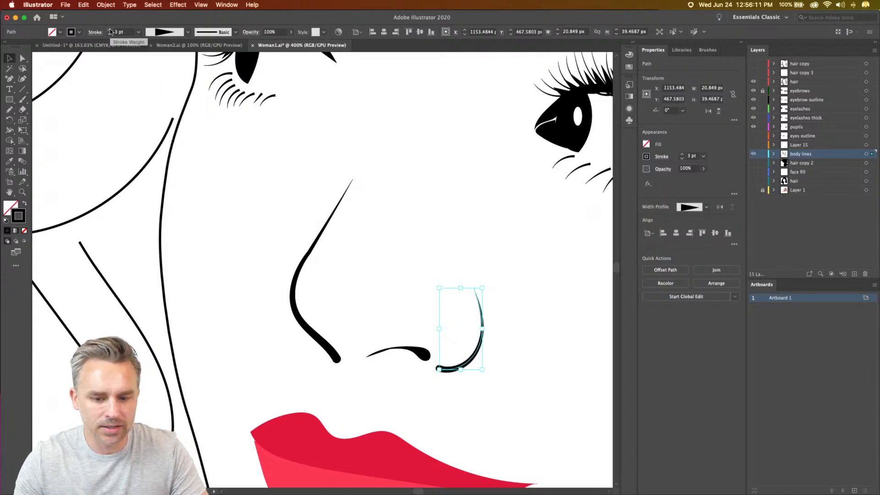
pyautogui.click(251, 255)
# - Apply the triangular tapering width profile to the face outline running along the cheek, chin and jaw
pyautogui.press('super+minus')
pyautogui.press('super+minus')
pyautogui.press('super+minus')
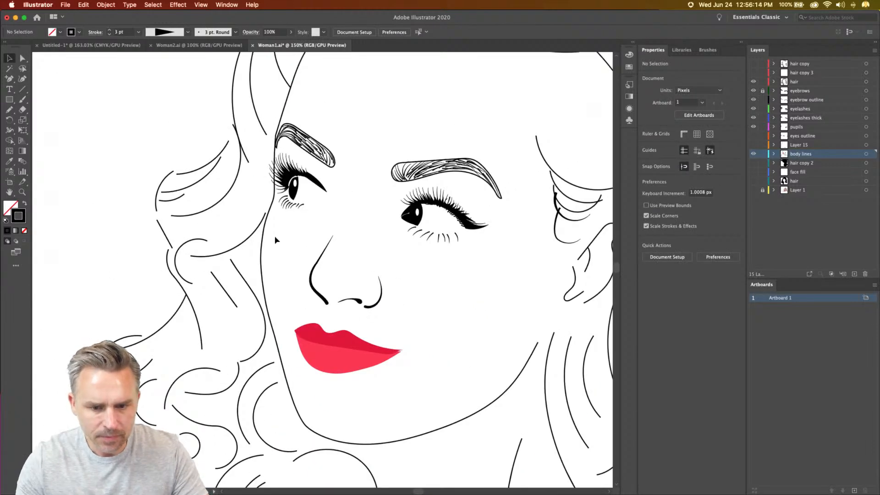
pyautogui.click(455, 422)
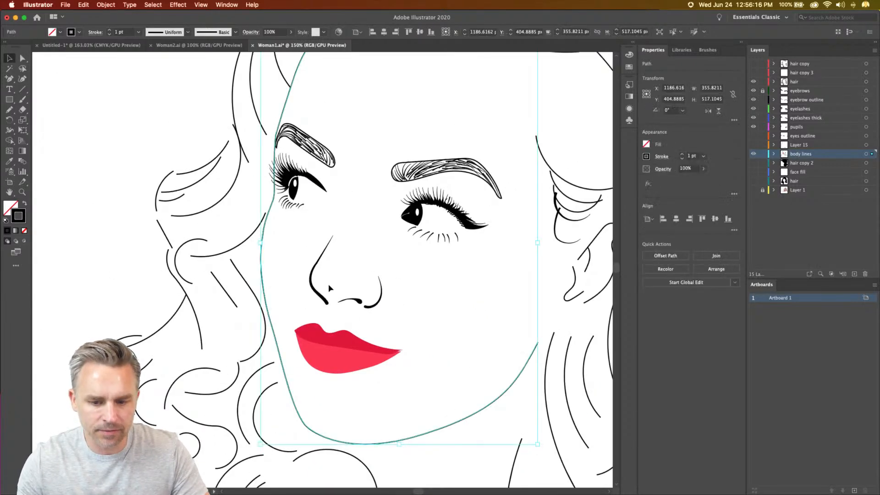
pyautogui.click(188, 32)
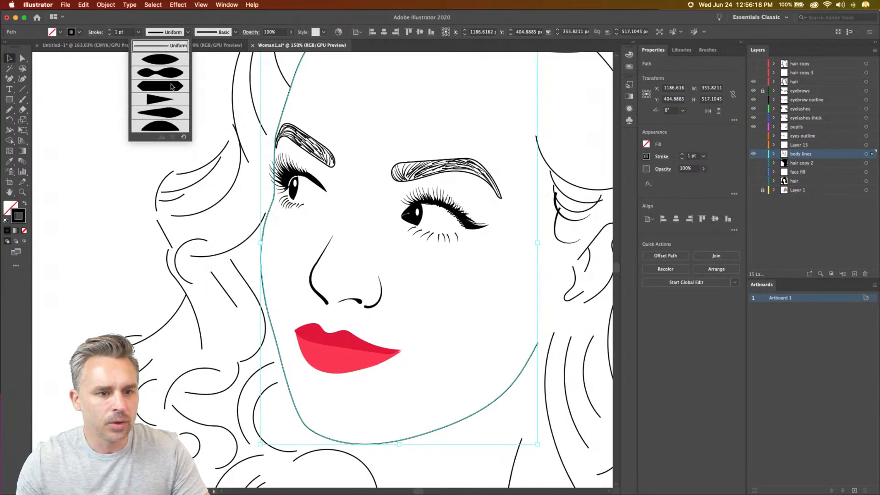
pyautogui.click(151, 100)
pyautogui.click(409, 433)
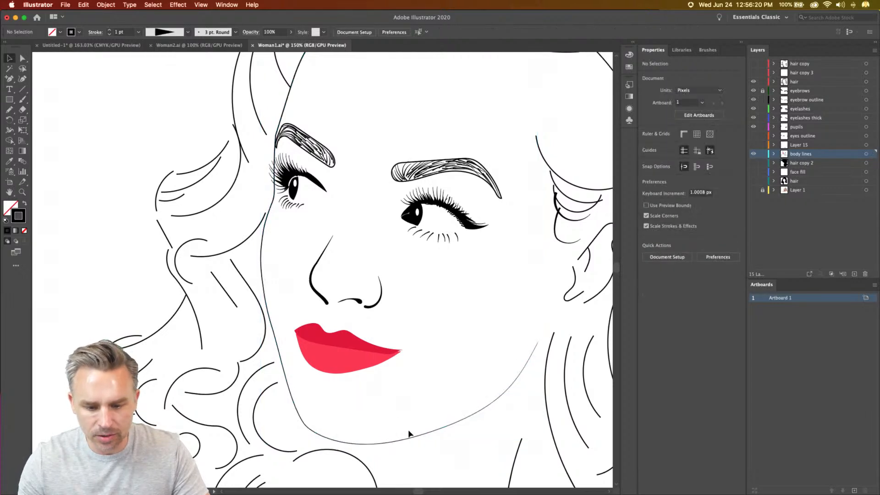
# - Set the stroke weight of the face outline along the cheek, chin and jaw to 3 pt
pyautogui.click(487, 408)
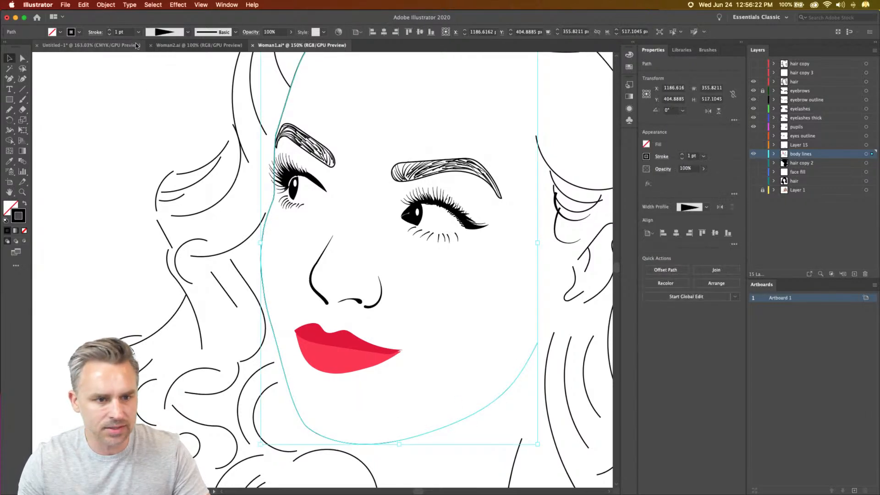
pyautogui.click(109, 29)
pyautogui.click(109, 29)
pyautogui.click(175, 176)
pyautogui.hscroll(3, 174, 176)
pyautogui.scroll(1, 175, 176)
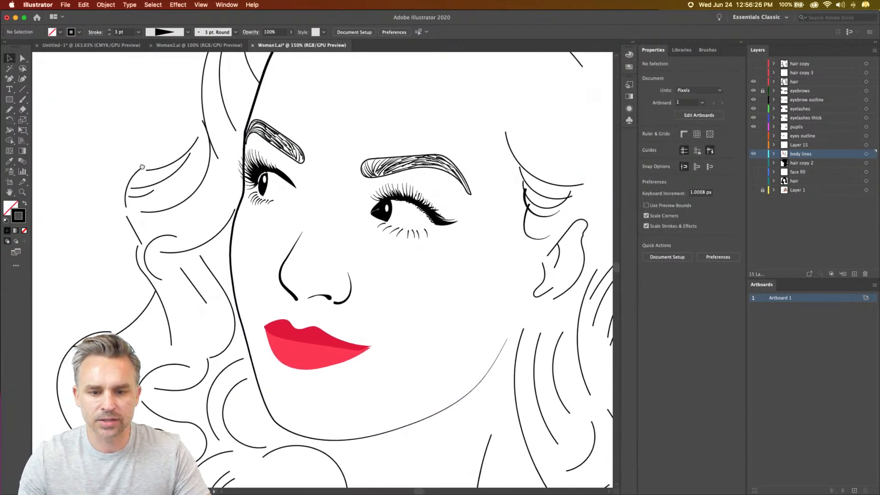
# - Hide the eyebrow outline layer and unlock the eyebrows layer that holds the individual brow hairs
pyautogui.press('super+plus')
pyautogui.press('super+plus')
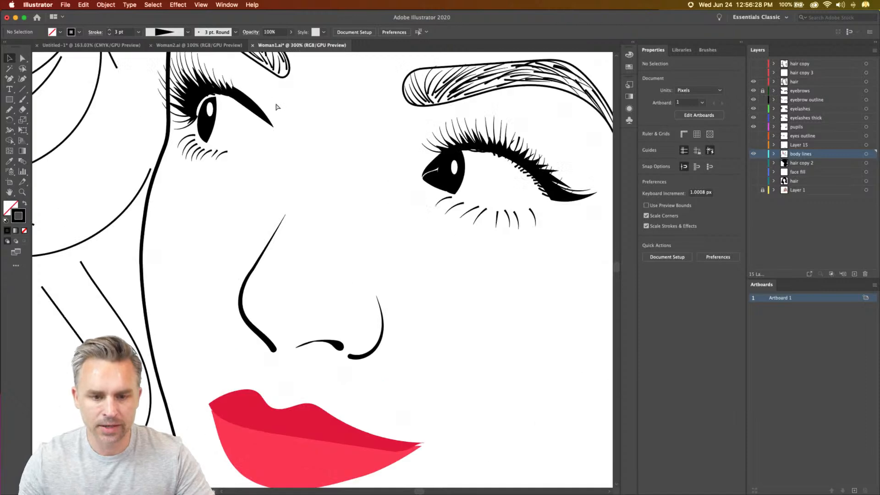
pyautogui.moveTo(276, 105); pyautogui.dragTo(257, 253)
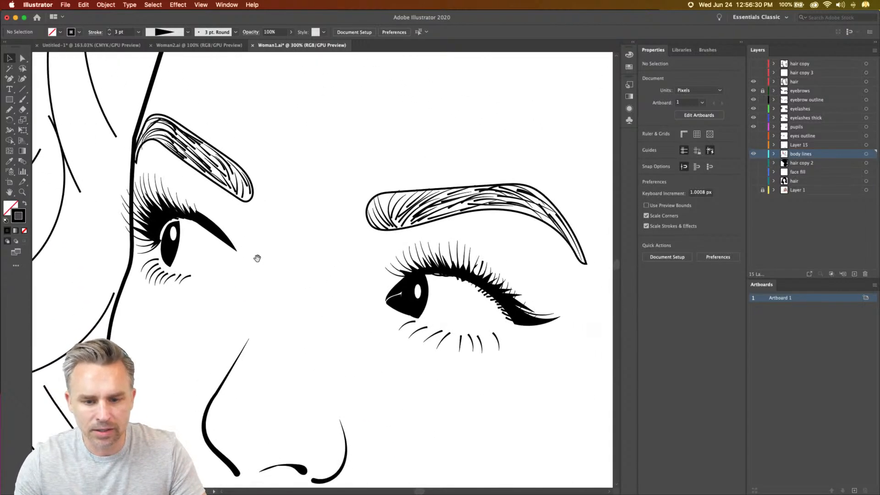
pyautogui.click(383, 194)
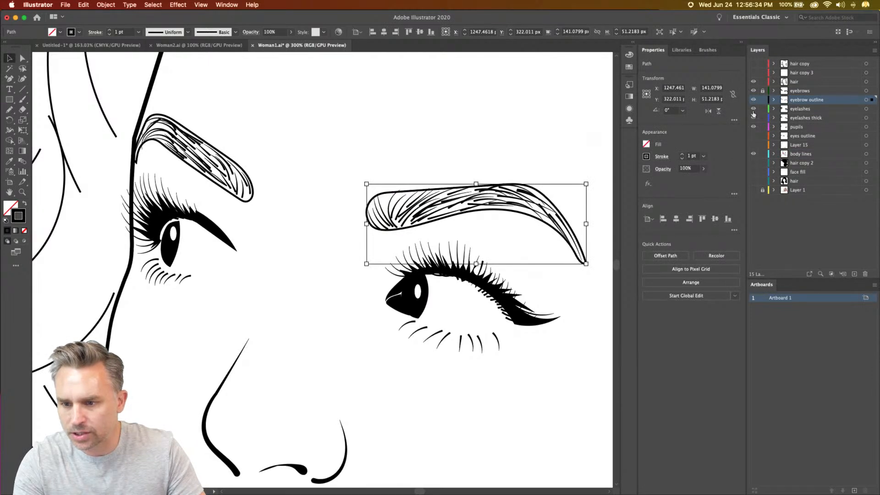
pyautogui.click(753, 93)
pyautogui.click(753, 93)
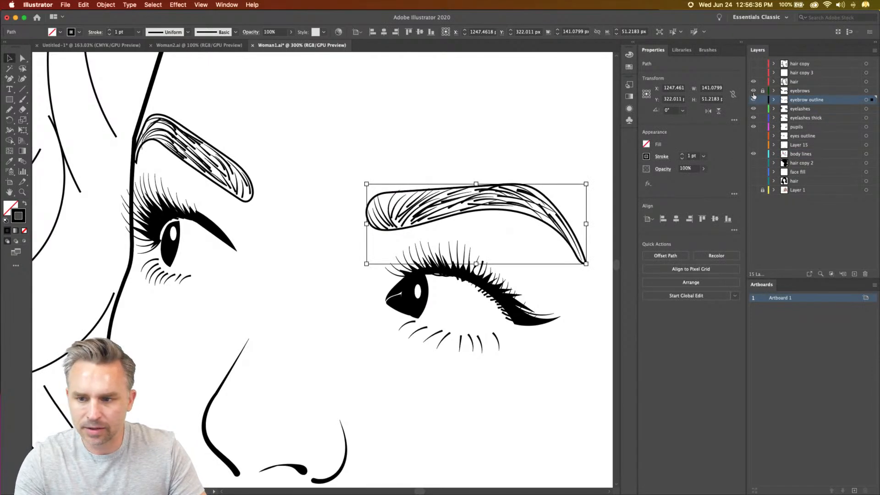
pyautogui.click(753, 99)
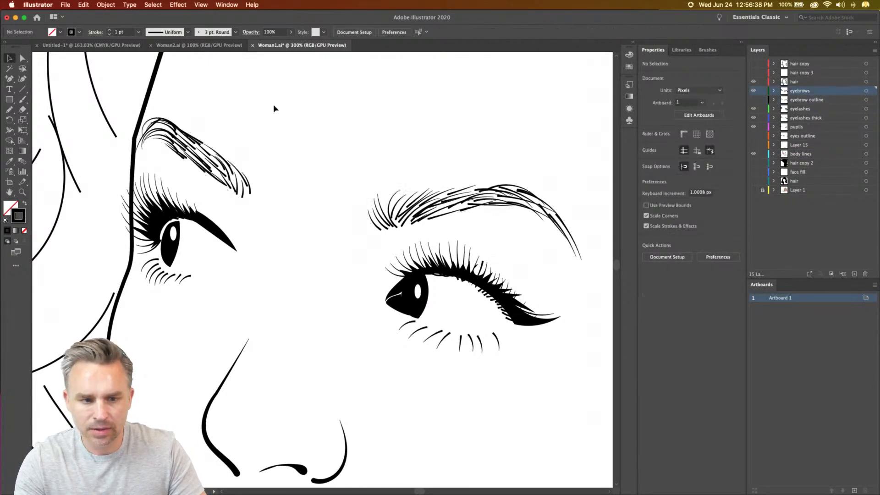
# - Switch the hair strokes of the right-hand eyebrow to the Uniform width profile and back to the tapering Width Profile 4
pyautogui.moveTo(157, 105); pyautogui.dragTo(251, 189)
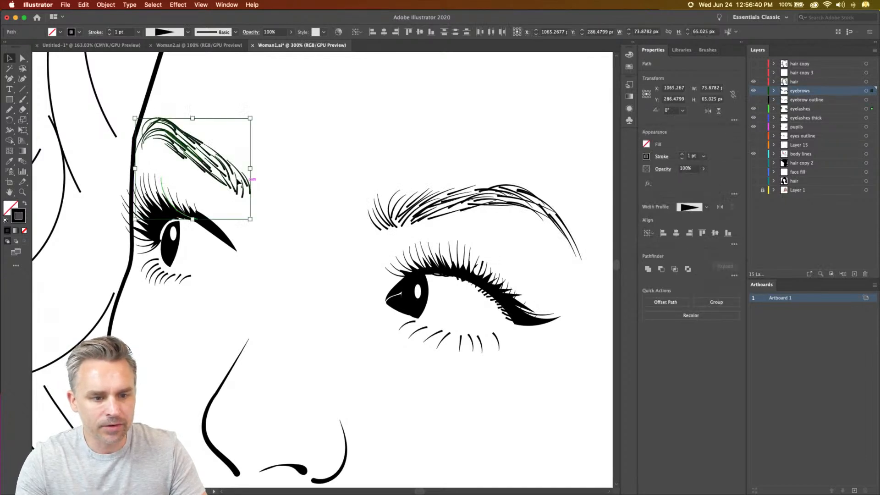
pyautogui.click(237, 129)
pyautogui.moveTo(351, 152); pyautogui.dragTo(577, 236)
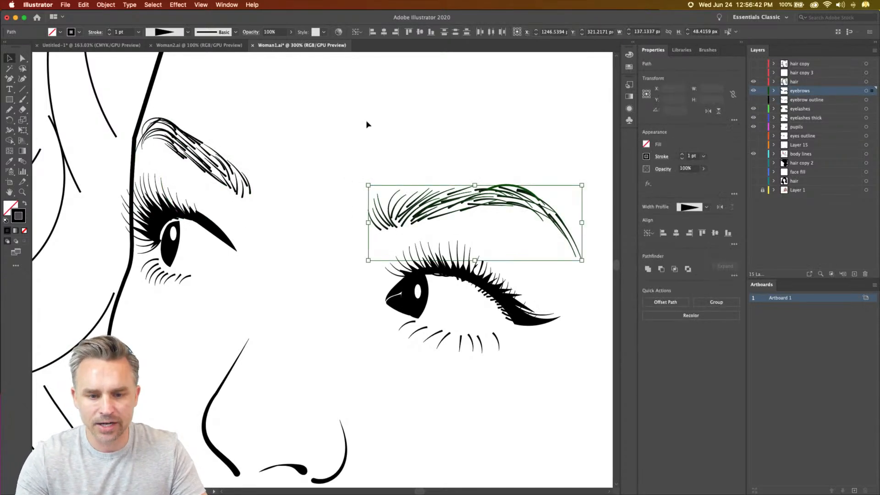
pyautogui.click(181, 32)
pyautogui.click(167, 52)
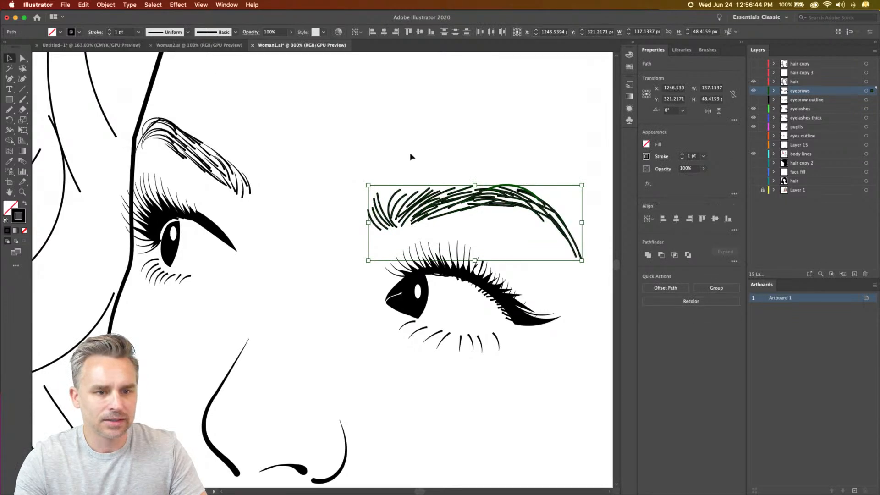
pyautogui.click(188, 32)
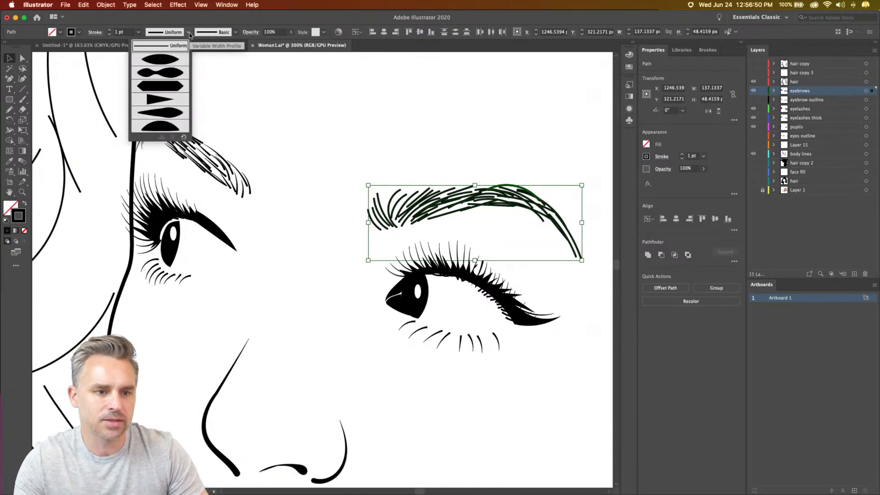
pyautogui.click(156, 100)
pyautogui.click(272, 146)
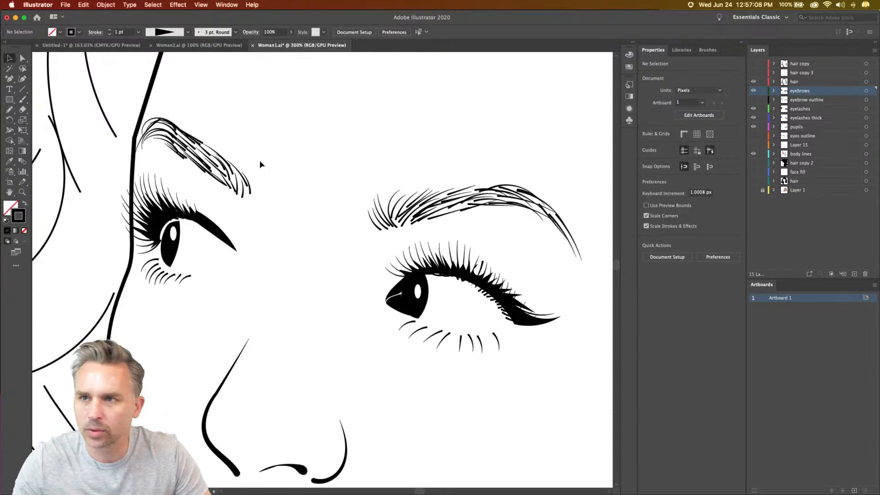
# - Show the eyebrow outline layer and hide the eyebrows layer containing the individual hairs
pyautogui.click(753, 100)
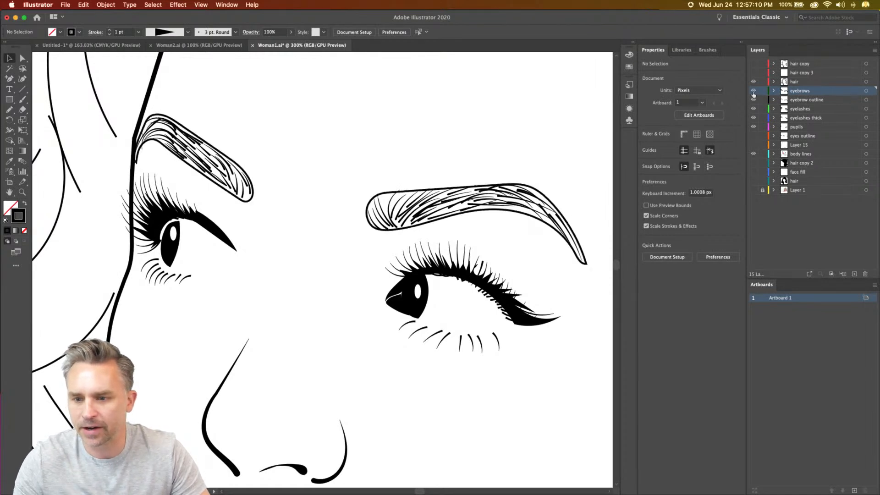
pyautogui.click(753, 90)
pyautogui.click(797, 102)
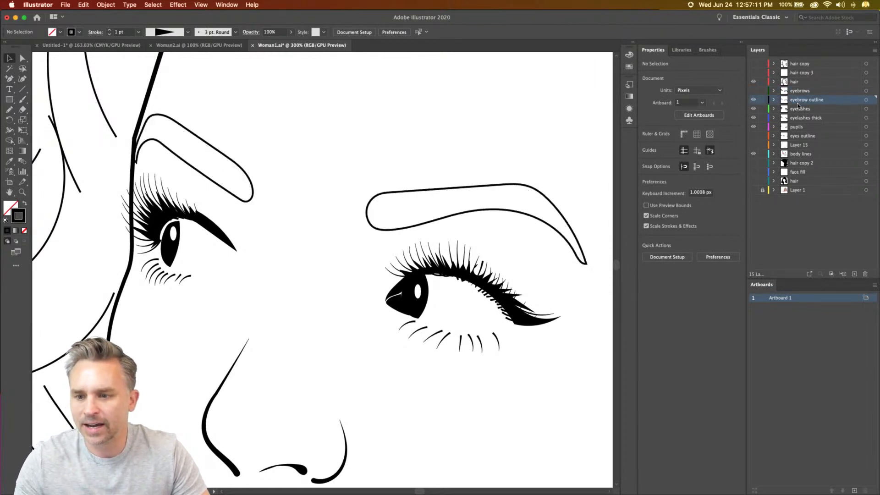
# - Swap fill and stroke on both eyebrow outlines so they are solid black shapes without a stroke
pyautogui.click(380, 196)
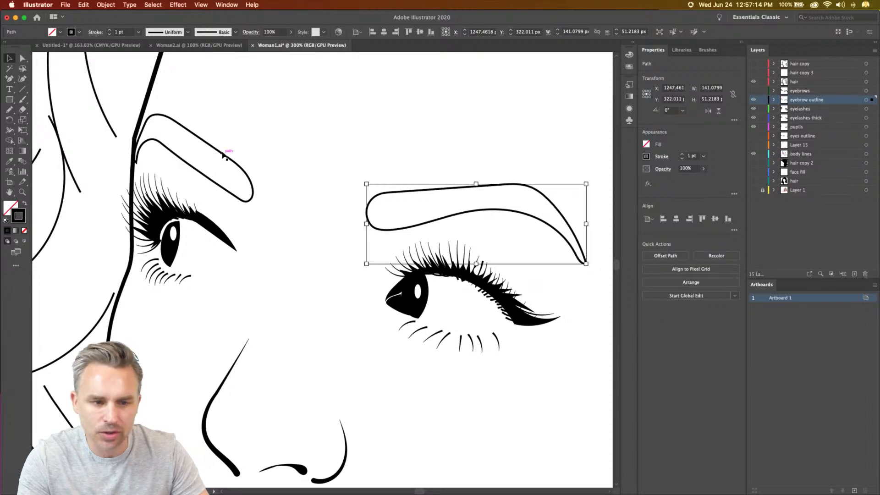
pyautogui.keyDown('shift'); pyautogui.click(225, 155); pyautogui.keyUp('shift')
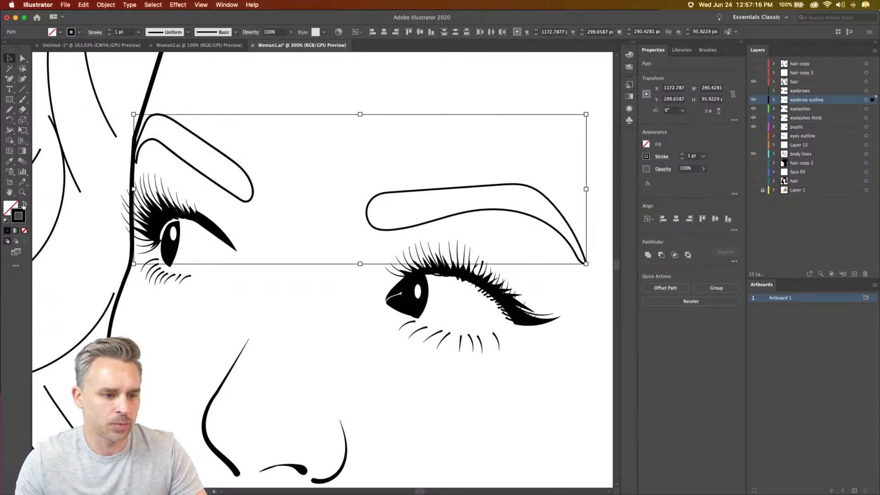
pyautogui.click(25, 205)
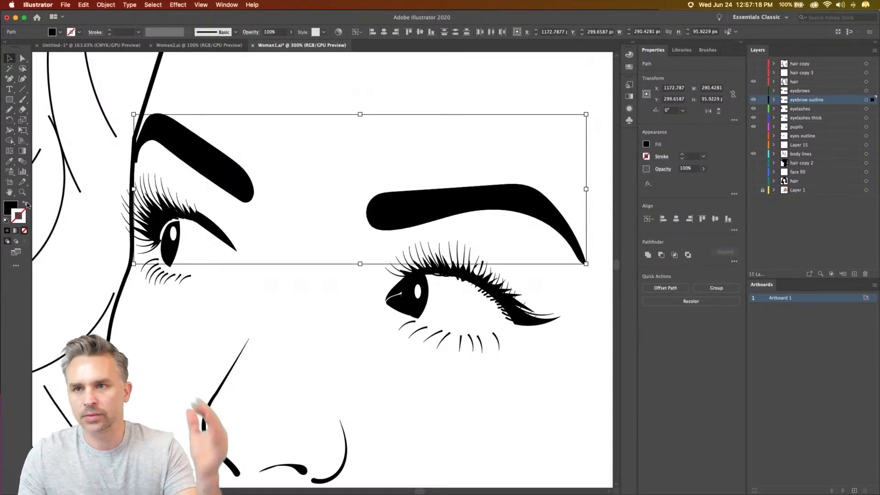
pyautogui.press('super+minus')
pyautogui.click(383, 411)
pyautogui.moveTo(383, 411); pyautogui.dragTo(440, 307)
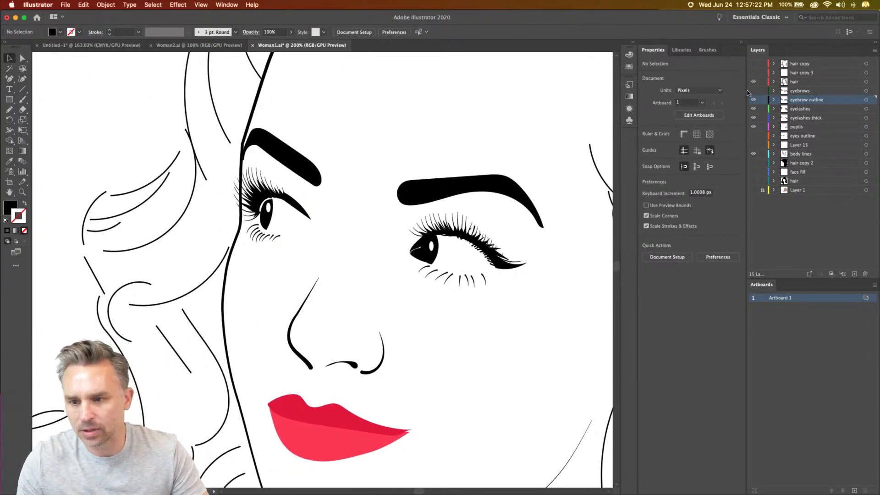
# - Show the eyes outline layer to examine the lid contours around both eyes, and hide it again
pyautogui.click(754, 136)
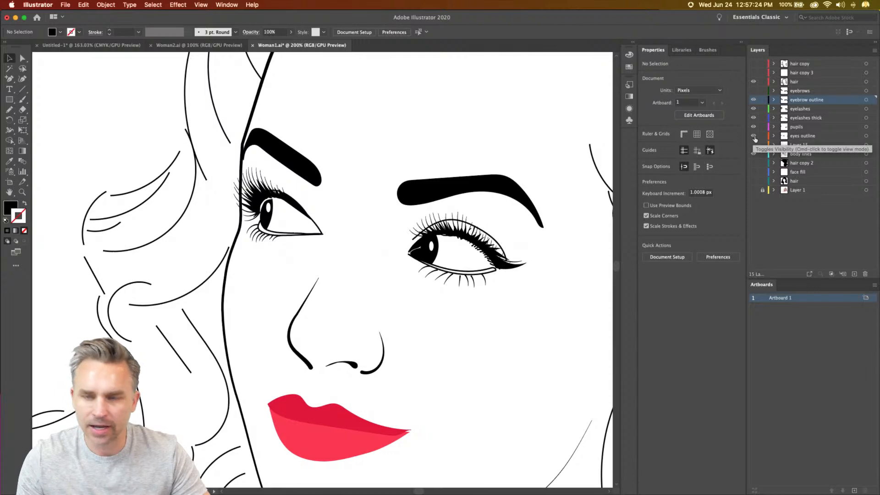
pyautogui.press('super+equal')
pyautogui.press('super+equal')
pyautogui.moveTo(399, 259); pyautogui.dragTo(300, 291)
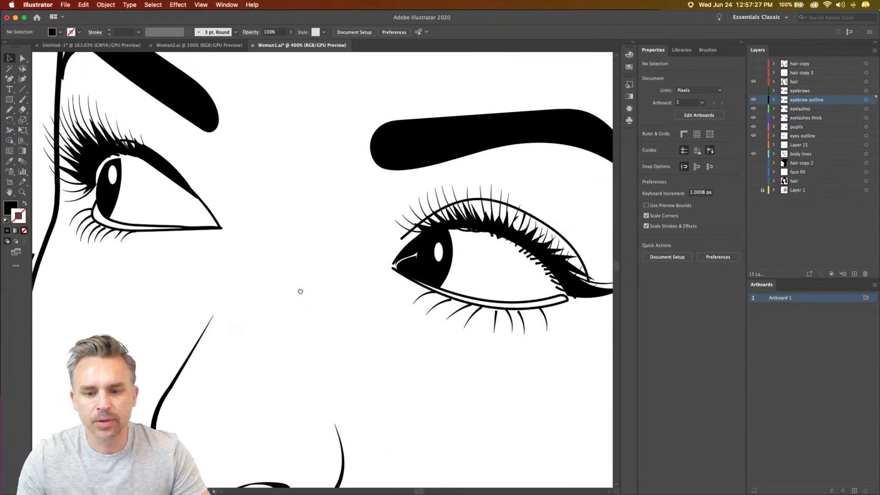
pyautogui.click(754, 137)
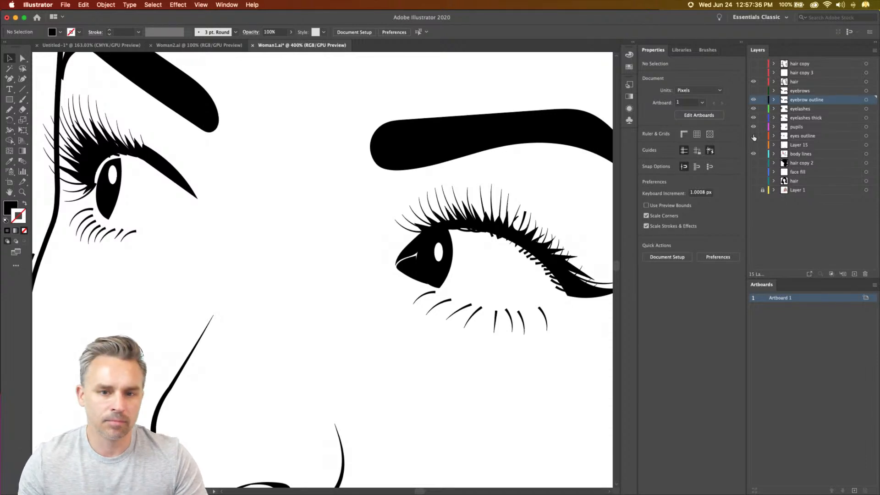
pyautogui.press('super+minus')
pyautogui.press('super+minus')
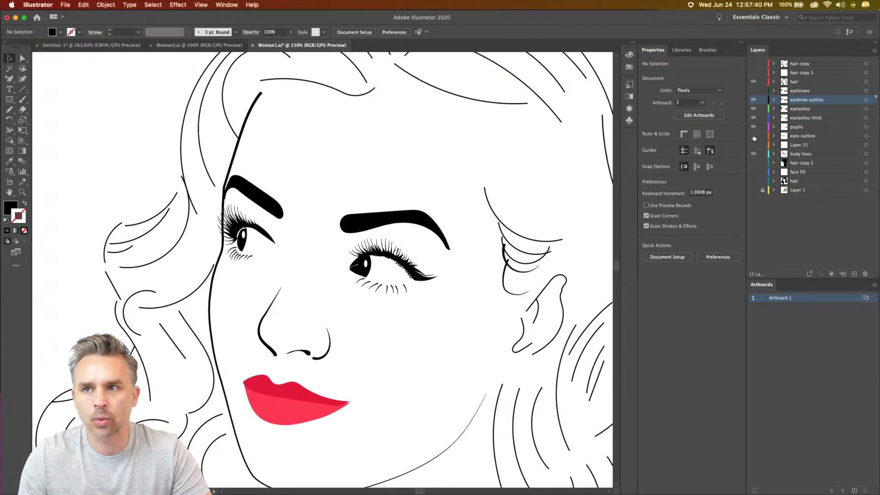
pyautogui.press('super+minus')
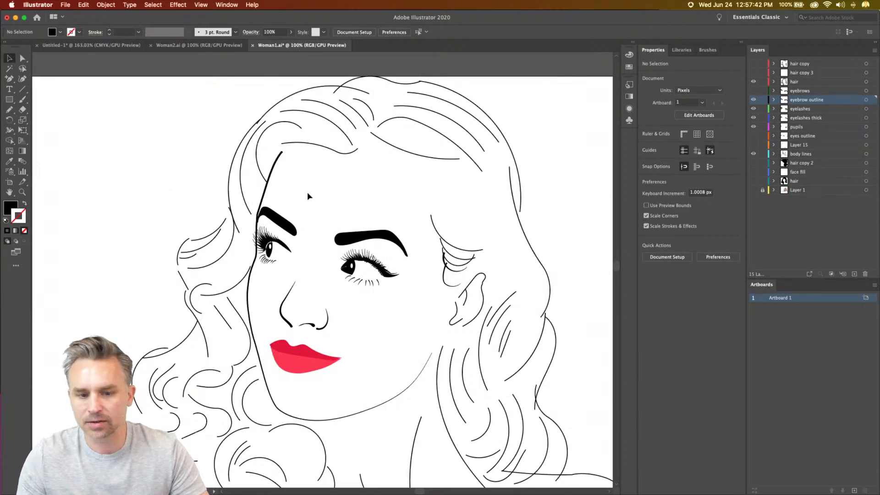
pyautogui.moveTo(336, 203); pyautogui.dragTo(400, 134)
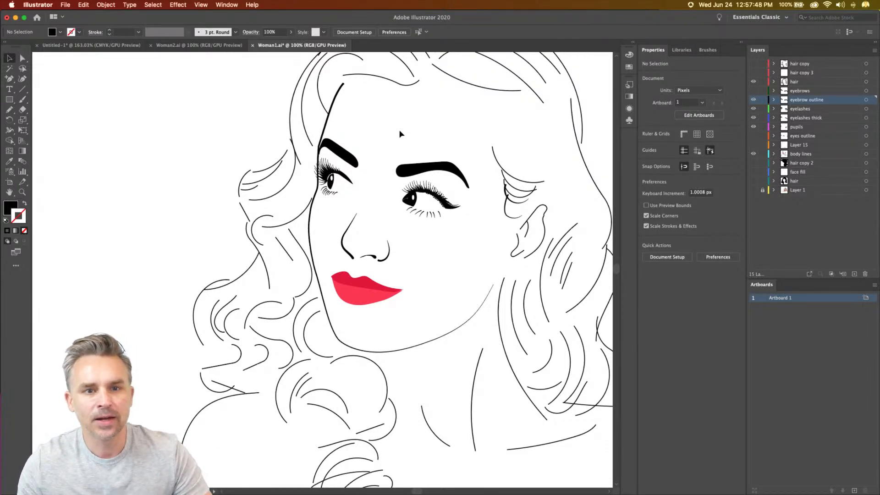
pyautogui.scroll(3, 424, 306)
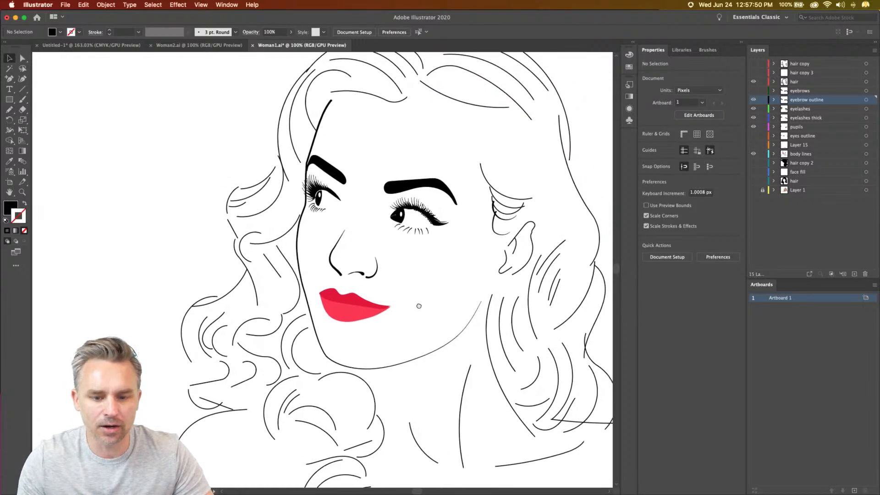
pyautogui.click(327, 326)
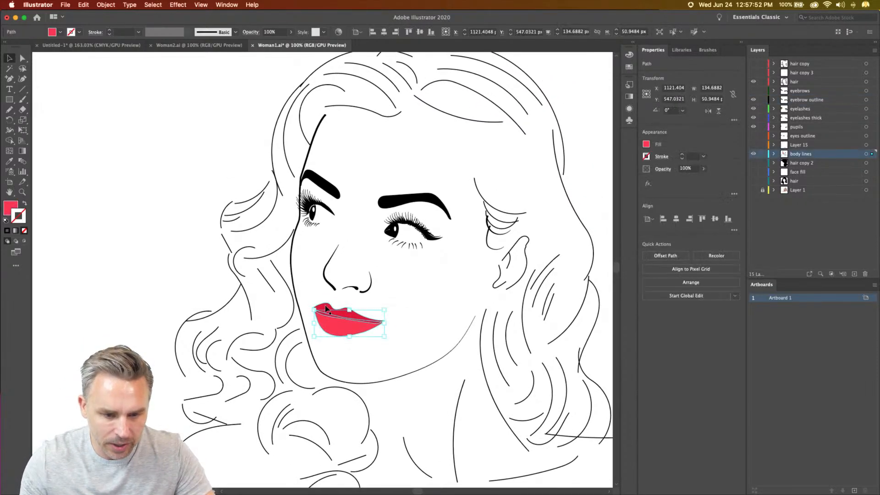
pyautogui.click(193, 150)
pyautogui.press('super+minus')
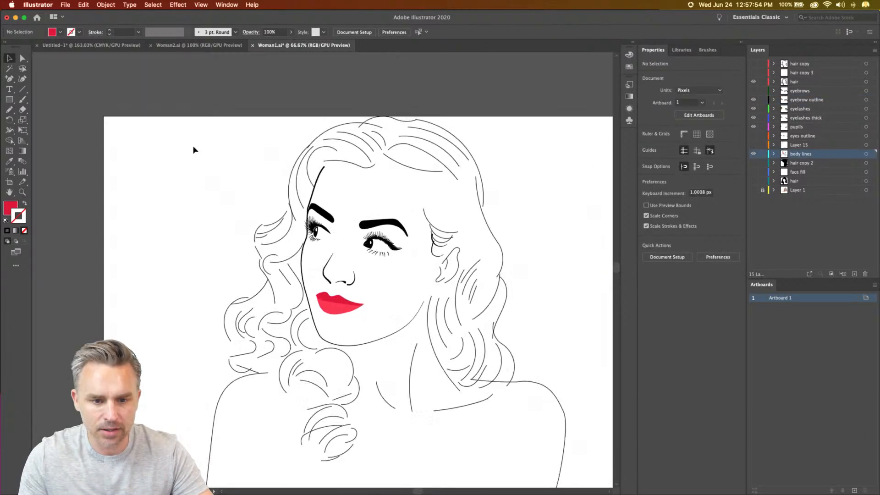
# - Duplicate the visible hair layer containing the strand lines, and hide the original
pyautogui.click(794, 84)
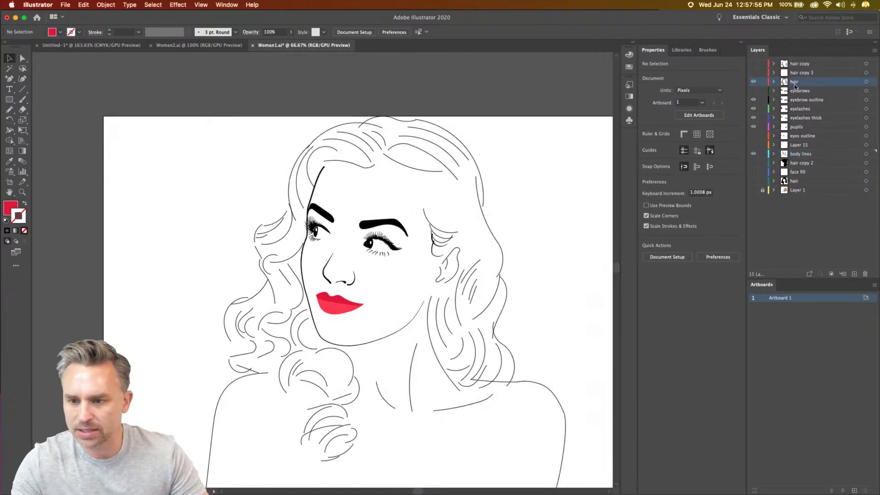
pyautogui.click(753, 83)
pyautogui.click(753, 82)
pyautogui.click(753, 82)
pyautogui.click(753, 82)
pyautogui.moveTo(793, 84); pyautogui.dragTo(854, 274)
pyautogui.click(754, 92)
# - Make the duplicated hair layer active and lock all the layers below it
pyautogui.click(804, 83)
pyautogui.press('super+plus')
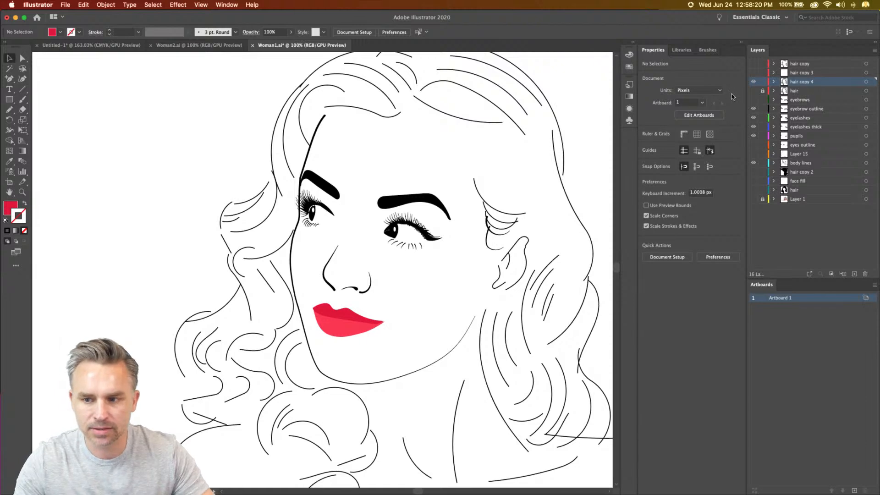
pyautogui.moveTo(762, 101); pyautogui.dragTo(765, 246)
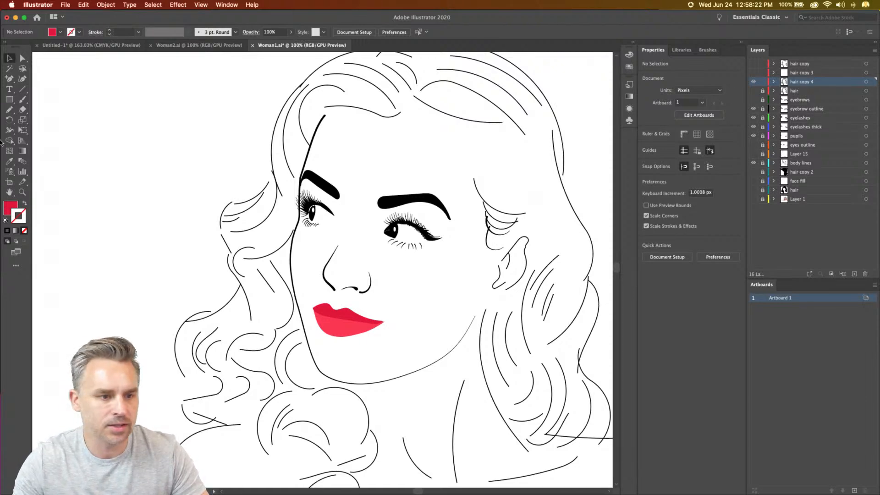
# - With the Pencil tool, extend the hair strand above the forehead beyond its right end and redraw its dip as a smoother curve
pyautogui.moveTo(182, 114); pyautogui.dragTo(119, 176)
pyautogui.moveTo(220, 128); pyautogui.dragTo(252, 114)
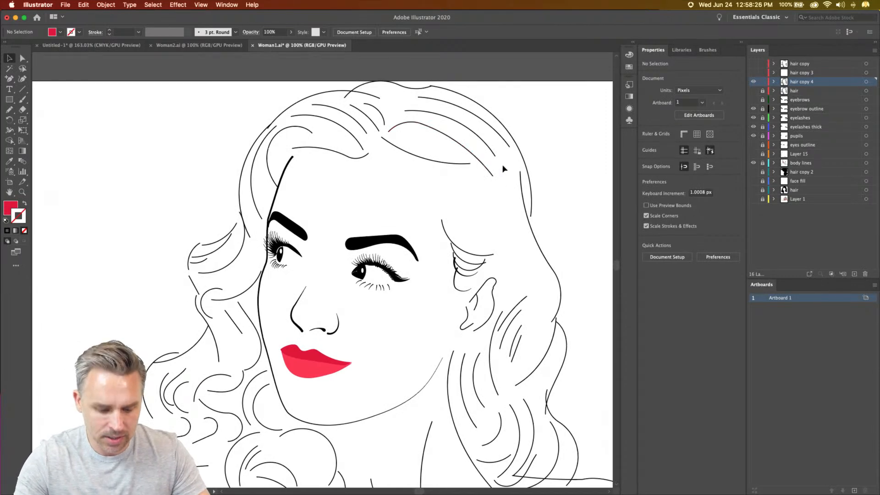
pyautogui.click(347, 130)
pyautogui.click(121, 135)
pyautogui.press('n')
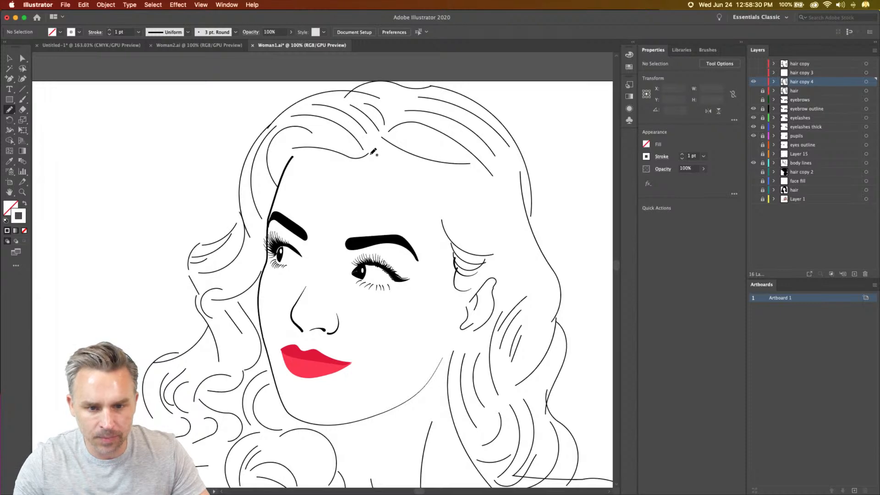
pyautogui.scroll(1, 374, 153)
pyautogui.keyDown('super'); pyautogui.click(373, 153); pyautogui.keyUp('super')
pyautogui.moveTo(463, 203); pyautogui.dragTo(453, 210)
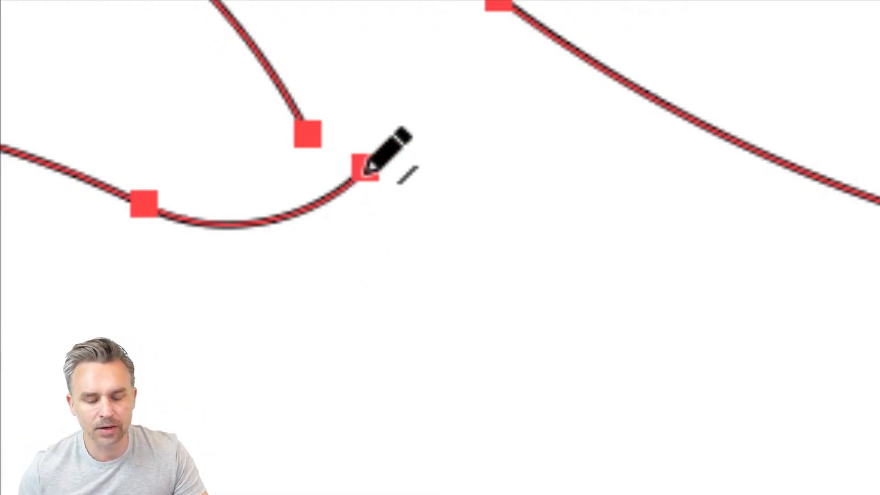
pyautogui.moveTo(384, 169); pyautogui.dragTo(563, 271)
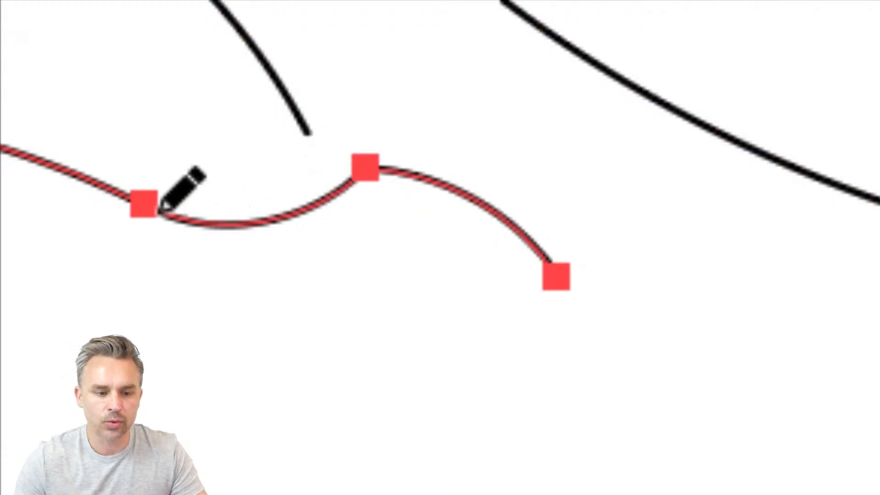
pyautogui.moveTo(148, 202)
pyautogui.mouseDown()
pyautogui.moveTo(355, 250)
pyautogui.moveTo(497, 305)
pyautogui.mouseUp()
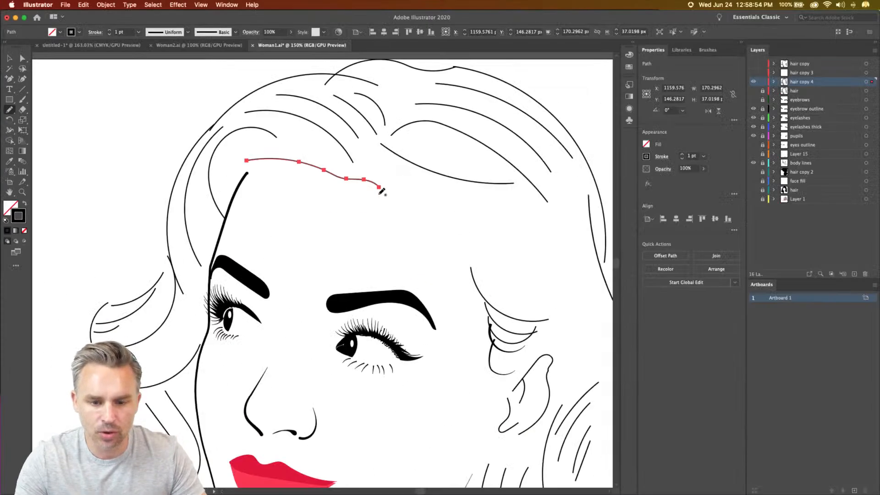
# - With the Pencil tool, extend the forehead hair strand into a wavy hairline that runs down to the strands at the temple
pyautogui.press('super+a')
pyautogui.moveTo(380, 186); pyautogui.dragTo(435, 196)
pyautogui.press('super+a')
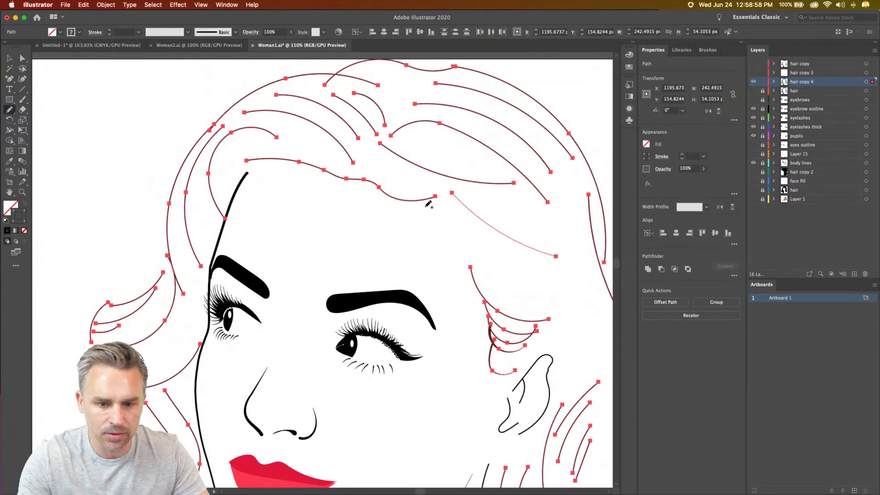
pyautogui.moveTo(436, 205)
pyautogui.mouseDown()
pyautogui.moveTo(479, 232)
pyautogui.moveTo(468, 250)
pyautogui.mouseUp()
pyautogui.press('super+z')
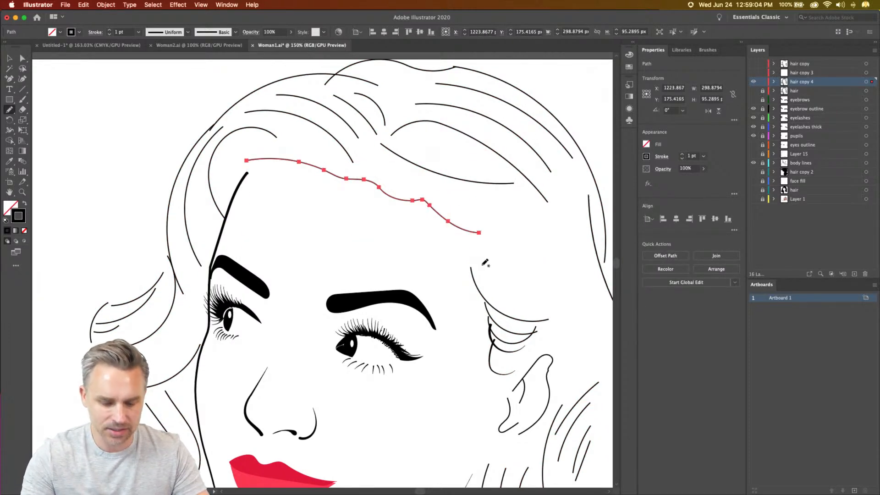
pyautogui.press('super+a')
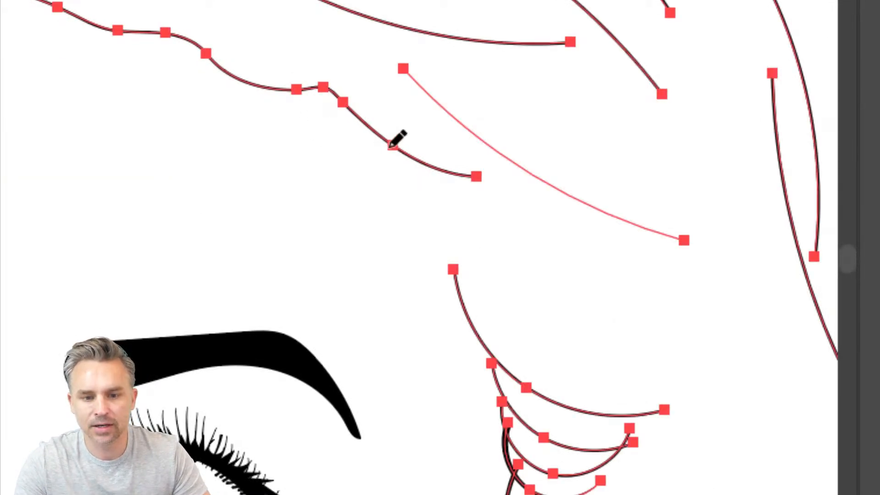
pyautogui.moveTo(392, 146)
pyautogui.mouseDown()
pyautogui.moveTo(419, 180)
pyautogui.moveTo(452, 274)
pyautogui.moveTo(452, 9)
pyautogui.mouseUp()
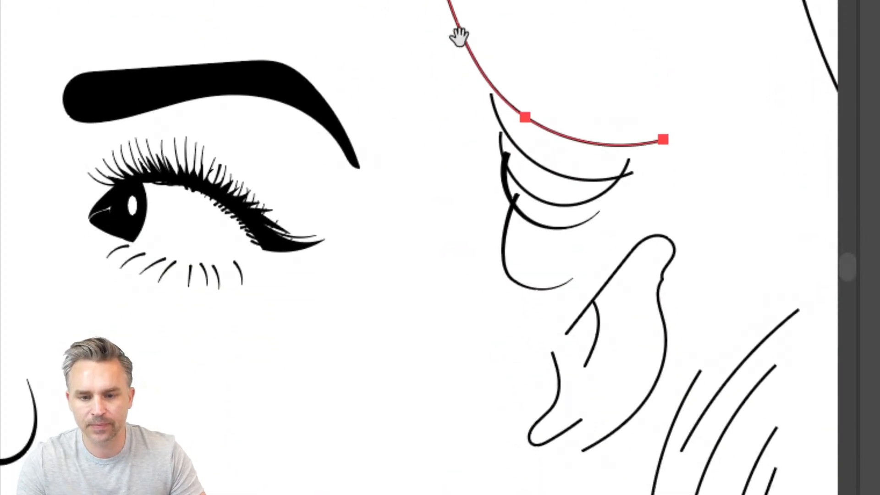
# - Continue the hairline contour past the temple strands, around the back of the ear and down to the top of the neck line
pyautogui.hotkey('ctrl', 'a')
pyautogui.moveTo(482, 79); pyautogui.dragTo(497, 131)
pyautogui.hotkey('ctrl', 'a')
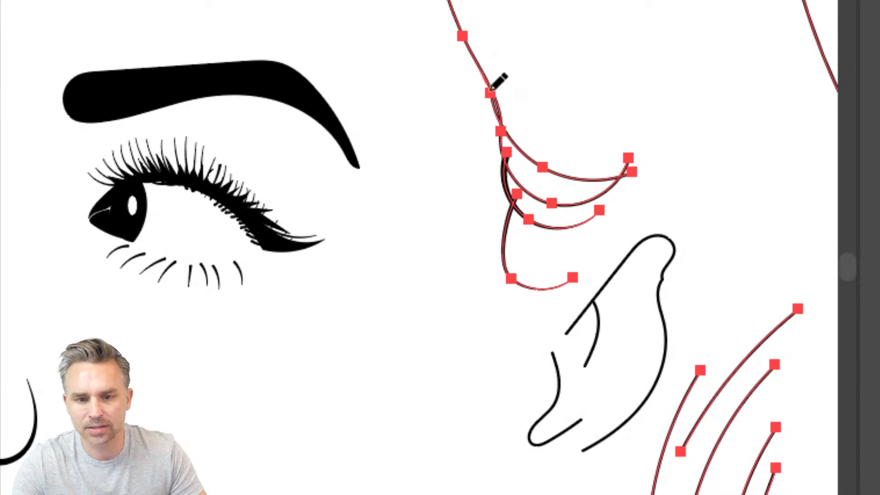
pyautogui.moveTo(501, 183)
pyautogui.mouseDown()
pyautogui.moveTo(506, 310)
pyautogui.moveTo(518, 332)
pyautogui.moveTo(535, 335)
pyautogui.moveTo(634, 192)
pyautogui.moveTo(668, 187)
pyautogui.moveTo(686, 196)
pyautogui.moveTo(709, 231)
pyautogui.moveTo(718, 300)
pyautogui.moveTo(710, 360)
pyautogui.moveTo(694, 378)
pyautogui.moveTo(659, 283)
pyautogui.moveTo(662, 17)
pyautogui.moveTo(658, 74)
pyautogui.moveTo(599, 158)
pyautogui.moveTo(489, 213)
pyautogui.moveTo(527, 188)
pyautogui.moveTo(562, 175)
pyautogui.moveTo(485, 241)
pyautogui.mouseUp()
pyautogui.keyDown('ctrl'); pyautogui.click(488, 212); pyautogui.keyUp('ctrl')
pyautogui.keyDown('ctrl'); pyautogui.click(486, 240); pyautogui.keyUp('ctrl')
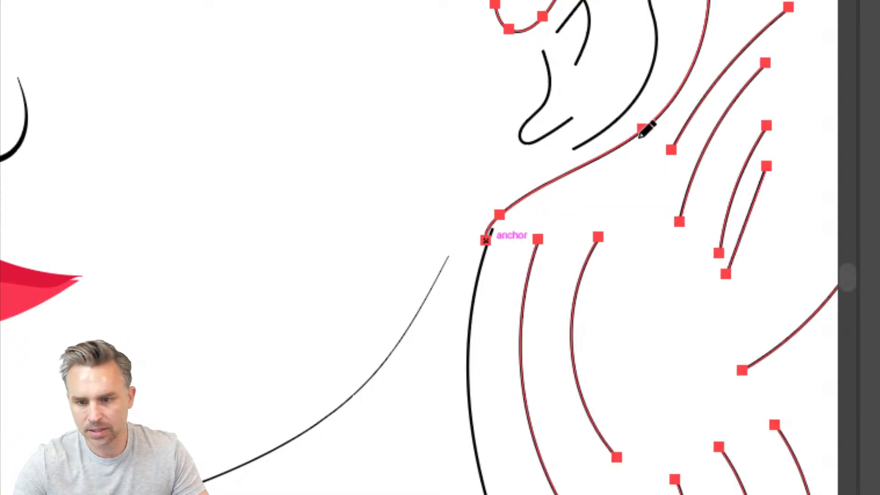
# - Extend the contour down along the neck, around the bottom of the right-hand curls and up their outer side
pyautogui.hotkey('ctrl', '-')
pyautogui.hotkey('ctrl', '-')
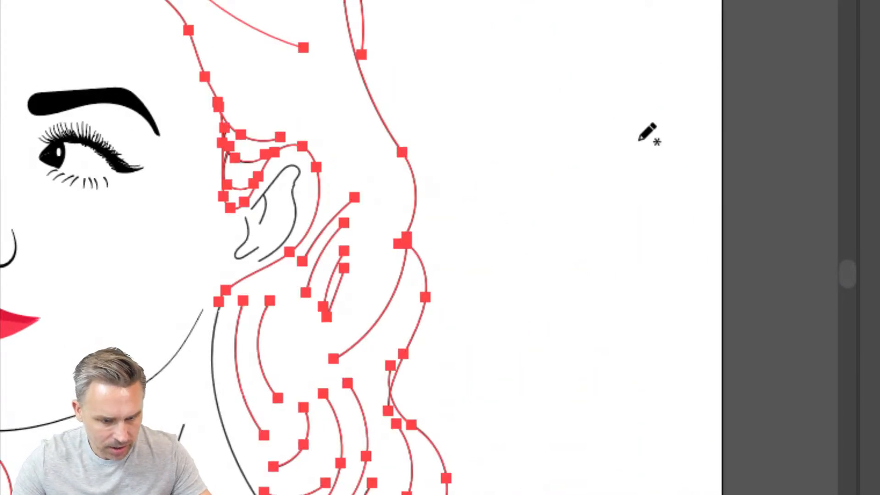
pyautogui.moveTo(249, 253)
pyautogui.mouseDown()
pyautogui.moveTo(435, 106)
pyautogui.moveTo(453, 82)
pyautogui.mouseUp()
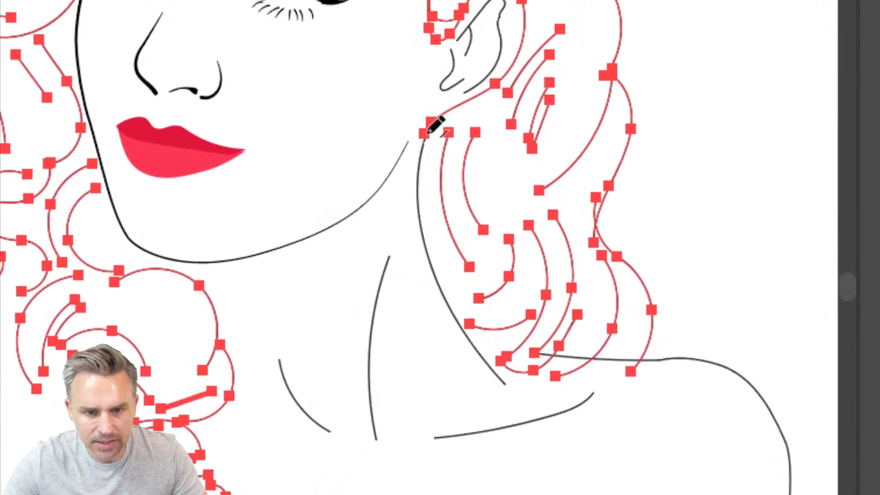
pyautogui.moveTo(424, 134)
pyautogui.mouseDown()
pyautogui.moveTo(414, 166)
pyautogui.moveTo(421, 261)
pyautogui.moveTo(448, 352)
pyautogui.moveTo(476, 384)
pyautogui.moveTo(511, 397)
pyautogui.moveTo(547, 400)
pyautogui.moveTo(634, 370)
pyautogui.mouseUp()
pyautogui.moveTo(570, 195)
pyautogui.mouseDown()
pyautogui.moveTo(481, 359)
pyautogui.moveTo(521, 202)
pyautogui.moveTo(493, 274)
pyautogui.mouseUp()
pyautogui.scroll(-2, 472, 376)
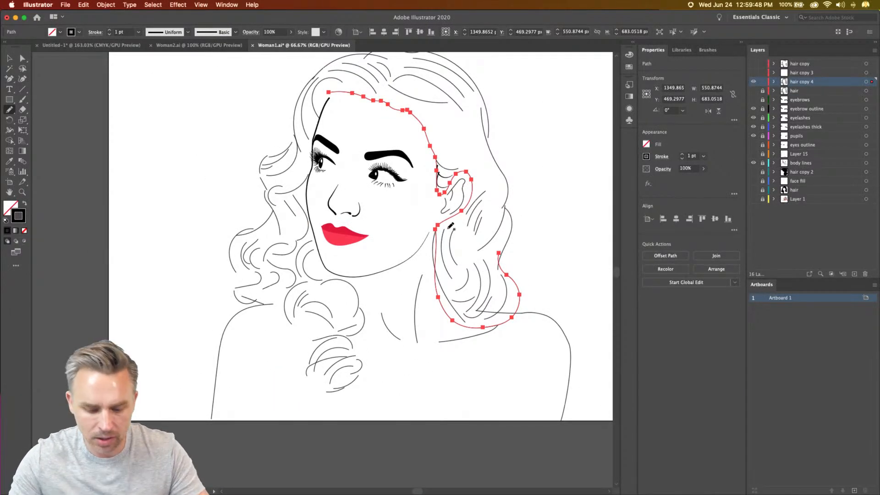
# - Connect the contour to the right outer hair strands, redrawing the notch above the lower curl and the junction beside the ear
pyautogui.press('super+equal')
pyautogui.press('super+equal')
pyautogui.scroll(-3, 479, 270)
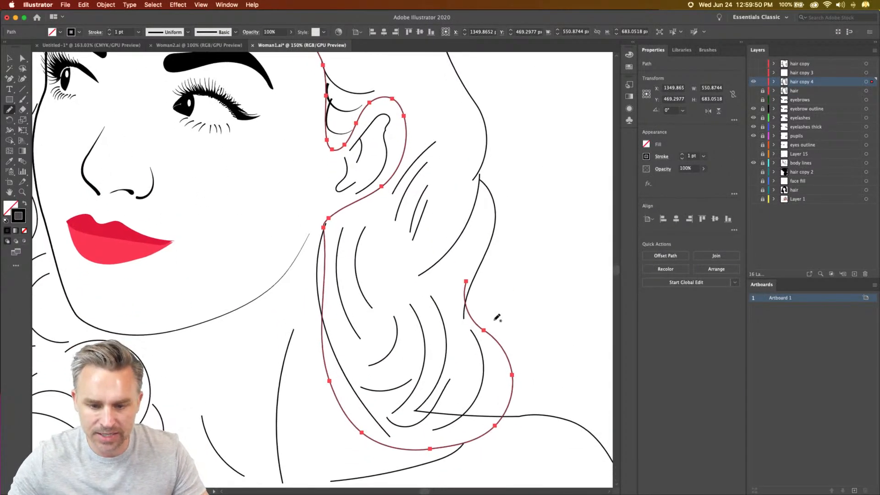
pyautogui.press('super+a')
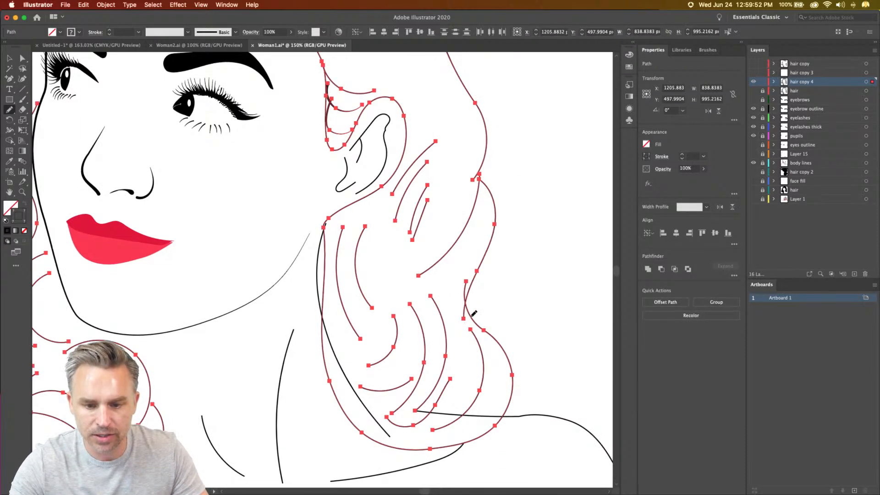
pyautogui.keyDown('super'); pyautogui.click(472, 275); pyautogui.keyUp('super')
pyautogui.scroll(5, 468, 270)
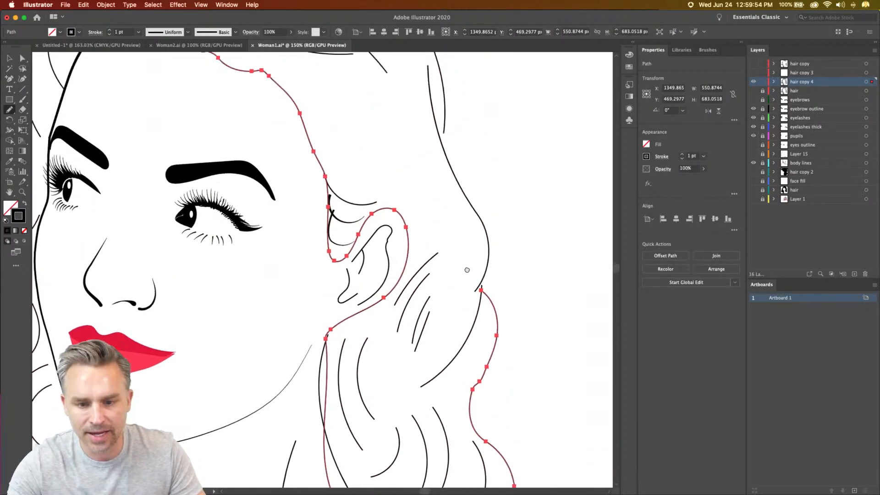
pyautogui.scroll(2, 472, 279)
pyautogui.press('super+a')
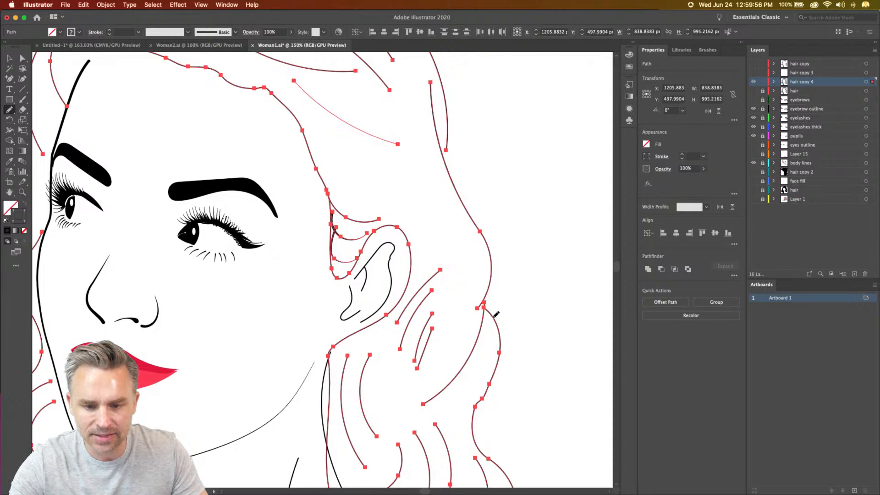
pyautogui.keyDown('super'); pyautogui.click(491, 268); pyautogui.keyUp('super')
# - Join the right outer edge of the hair to the long strand that runs up to the top of the head
pyautogui.scroll(10, 458, 275)
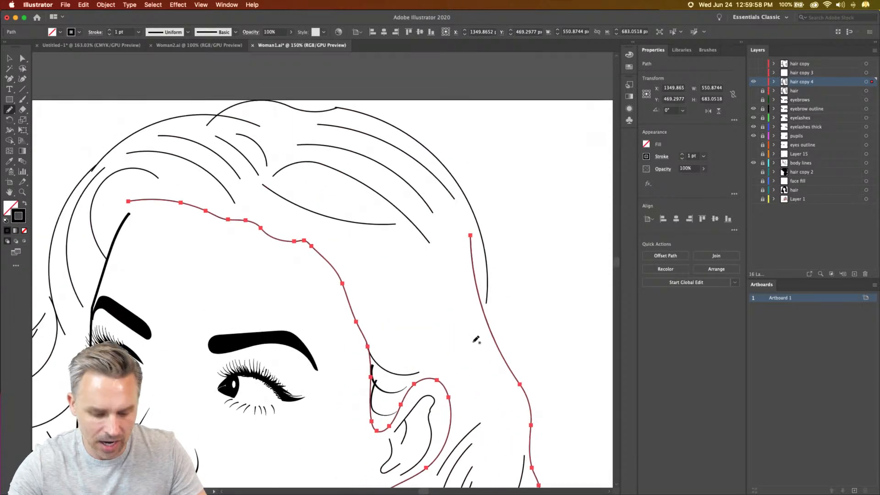
pyautogui.press('super+a')
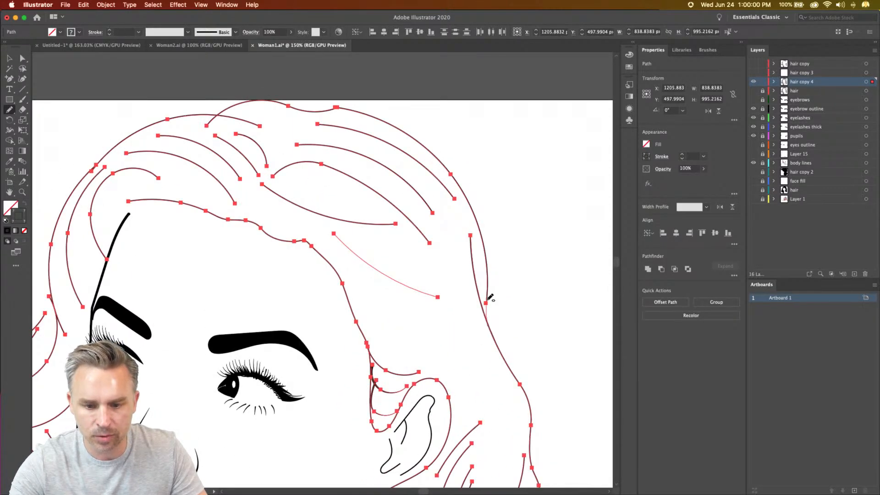
pyautogui.moveTo(486, 301); pyautogui.dragTo(483, 245)
pyautogui.moveTo(430, 214)
pyautogui.mouseDown()
pyautogui.moveTo(469, 296)
pyautogui.moveTo(530, 342)
pyautogui.mouseUp()
pyautogui.press('super+a')
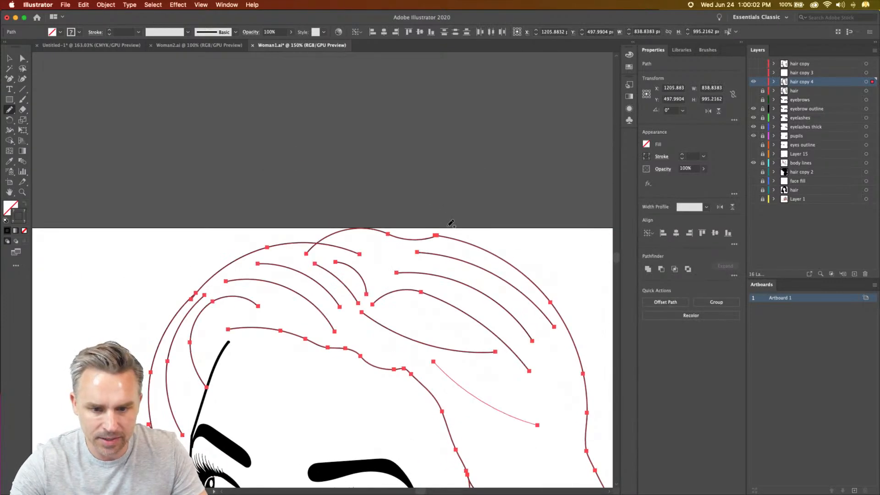
# - Carry the outer hair contour across the crown, linking the top strands to the left outer strand
pyautogui.moveTo(427, 238)
pyautogui.mouseDown()
pyautogui.moveTo(289, 243)
pyautogui.moveTo(243, 265)
pyautogui.moveTo(359, 154)
pyautogui.mouseUp()
pyautogui.press('super+a')
pyautogui.moveTo(414, 130); pyautogui.dragTo(366, 140)
pyautogui.press('super+a')
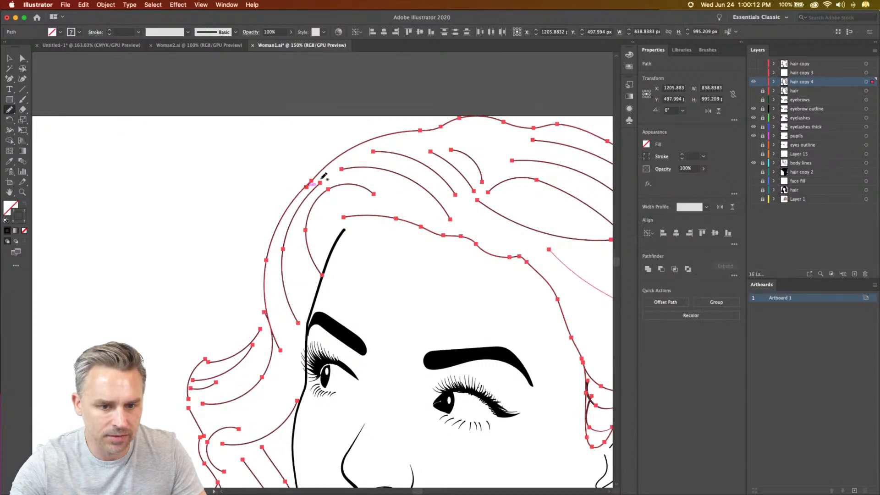
# - Redraw the upper-left outer edge of the hair to join its overlapping strands into one smooth contour
pyautogui.moveTo(313, 180); pyautogui.dragTo(300, 196)
pyautogui.scroll(-5, 316, 192)
pyautogui.press('super+a')
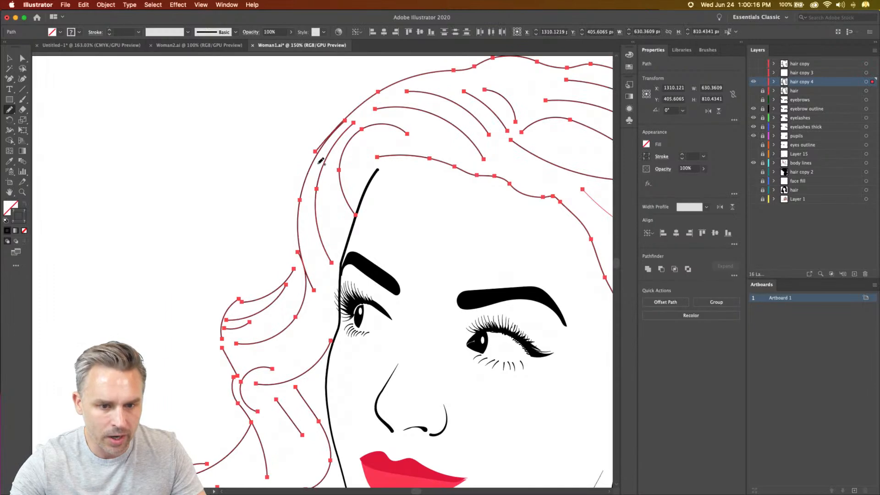
pyautogui.moveTo(329, 136); pyautogui.dragTo(308, 172)
pyautogui.press('super+a')
pyautogui.scroll(-5, 293, 237)
pyautogui.hscroll(-2, 293, 237)
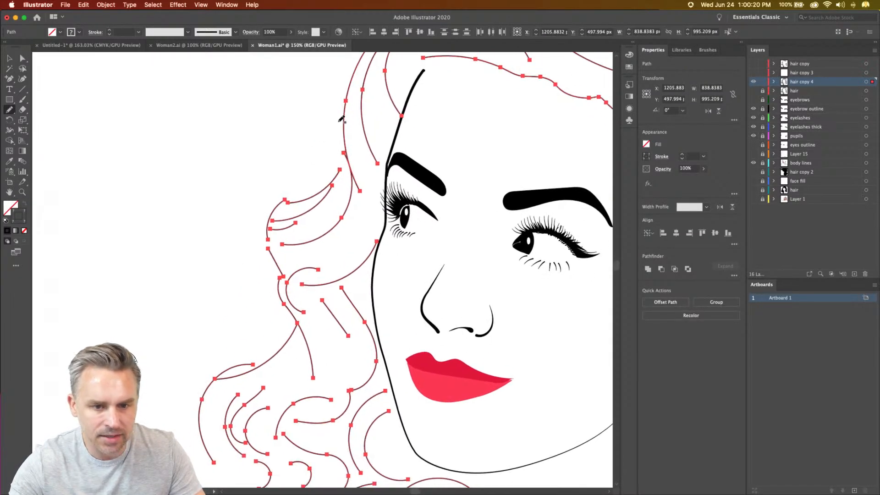
# - Trace the contour down the left side, around the protruding wave beside the eye and through the indentation below it
pyautogui.moveTo(344, 124)
pyautogui.mouseDown()
pyautogui.moveTo(332, 184)
pyautogui.moveTo(300, 202)
pyautogui.moveTo(308, 201)
pyautogui.moveTo(288, 198)
pyautogui.mouseUp()
pyautogui.press('super+a')
pyautogui.press('super+a')
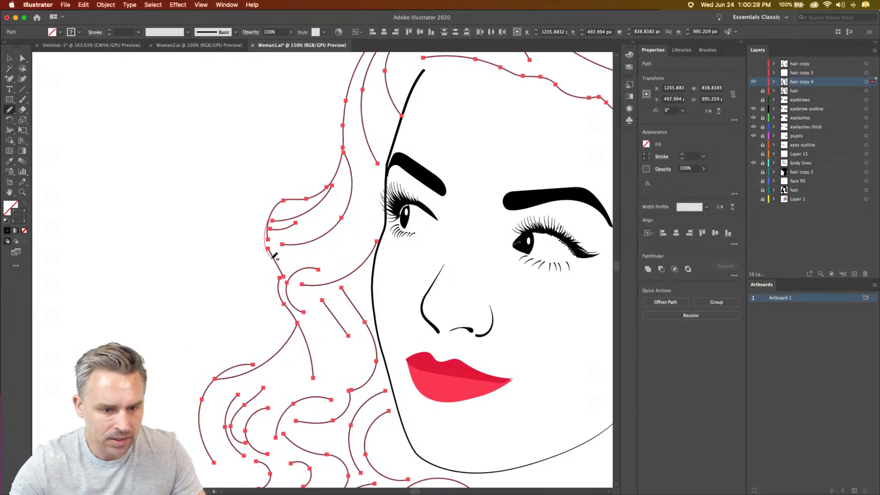
pyautogui.moveTo(278, 273)
pyautogui.mouseDown()
pyautogui.moveTo(266, 194)
pyautogui.moveTo(265, 208)
pyautogui.mouseUp()
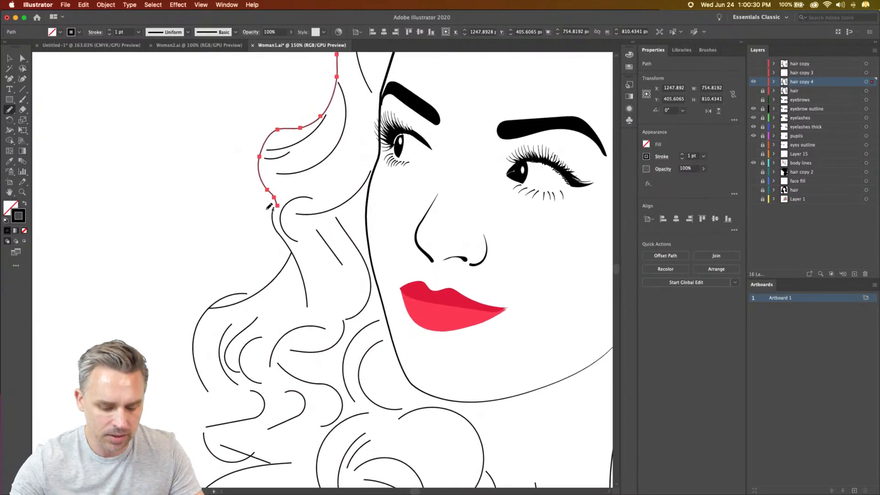
pyautogui.press('super+a')
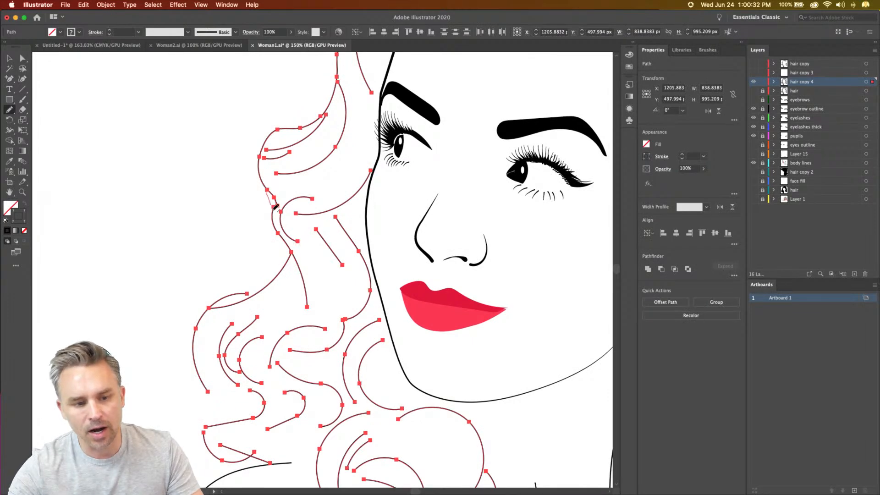
pyautogui.moveTo(274, 227); pyautogui.dragTo(287, 245)
pyautogui.moveTo(275, 230); pyautogui.dragTo(273, 173)
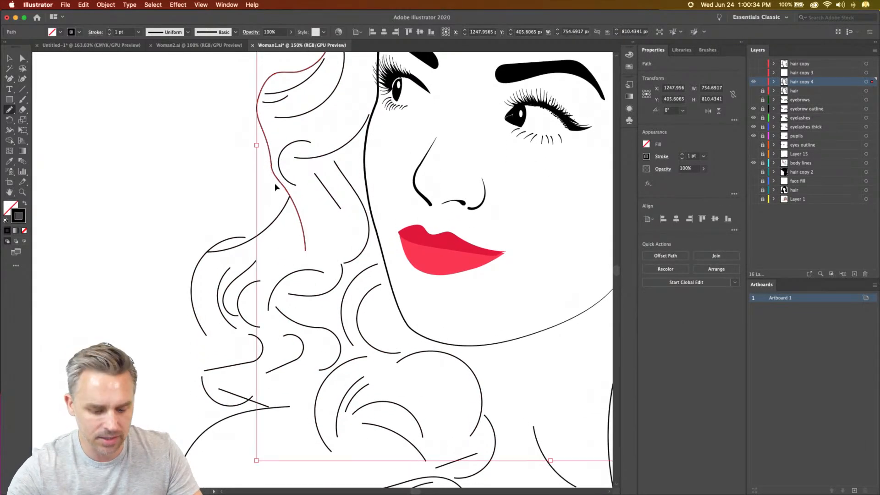
# - Continue the contour around the large lower-left curls and down to the shoulder line
pyautogui.press('super+a')
pyautogui.moveTo(282, 214)
pyautogui.mouseDown()
pyautogui.moveTo(249, 237)
pyautogui.moveTo(202, 244)
pyautogui.moveTo(204, 331)
pyautogui.mouseUp()
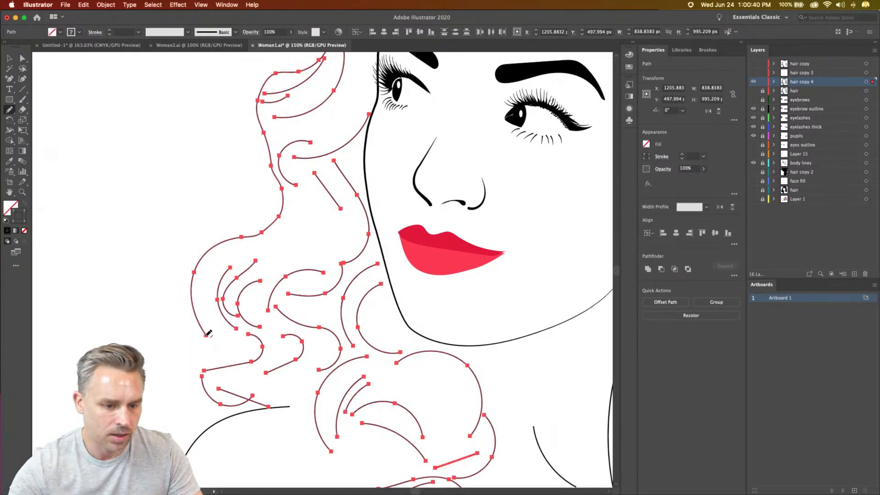
pyautogui.moveTo(205, 376); pyautogui.dragTo(203, 376)
pyautogui.scroll(-3, 202, 382)
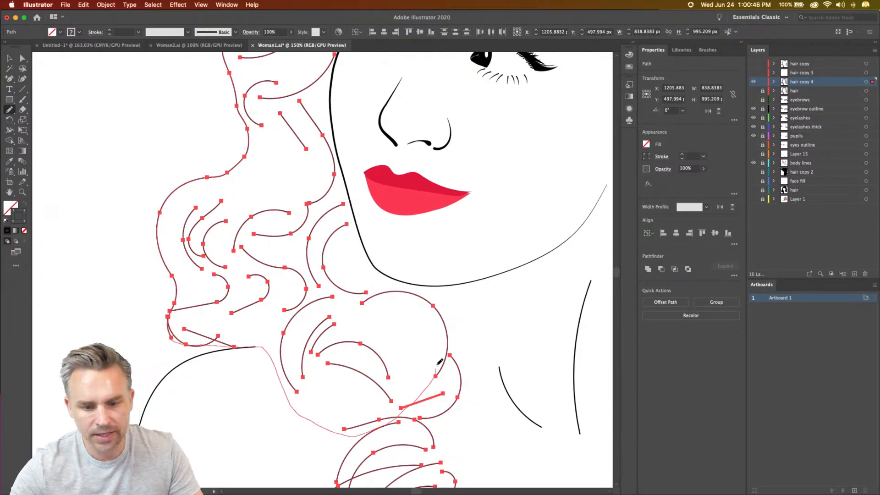
# - Route the contour around the curls beside the neck, up along the face, and close the path at its forehead starting point
pyautogui.moveTo(356, 111); pyautogui.dragTo(357, 107)
pyautogui.moveTo(346, 101); pyautogui.dragTo(287, 384)
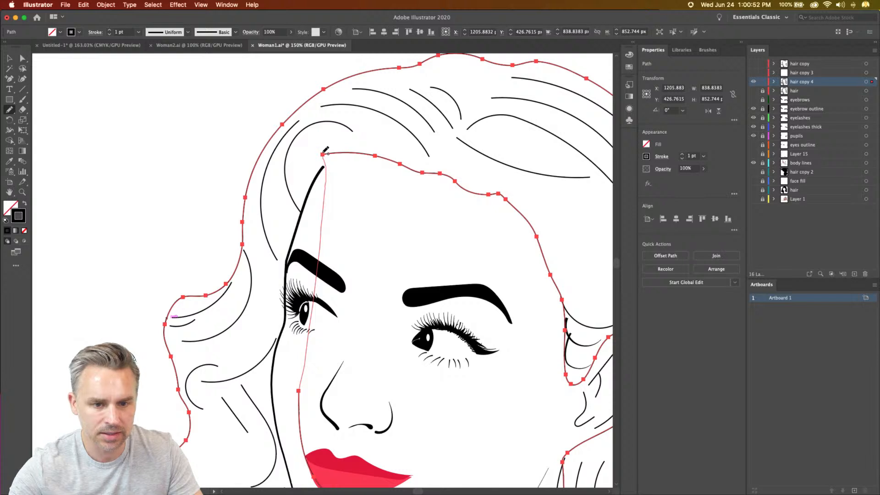
pyautogui.moveTo(323, 152); pyautogui.dragTo(323, 154)
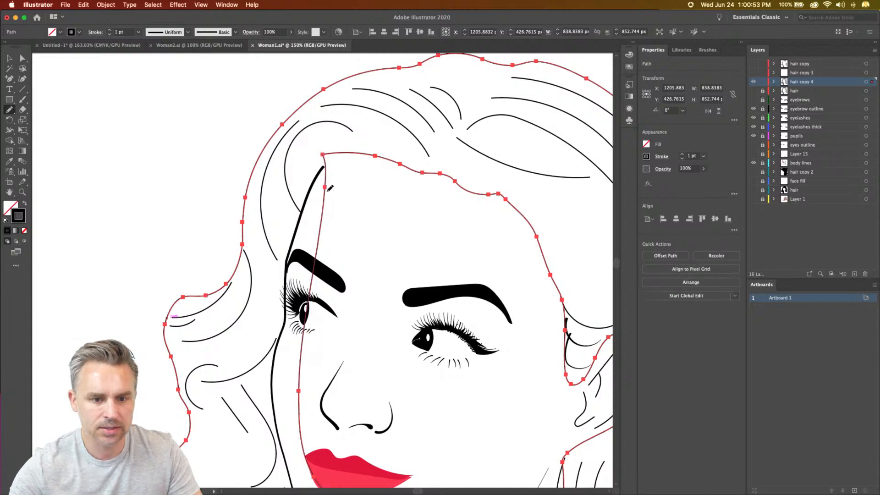
# - Swap the closed hair contour's stroke and fill so the shape becomes solid black without an outline
pyautogui.click(24, 203)
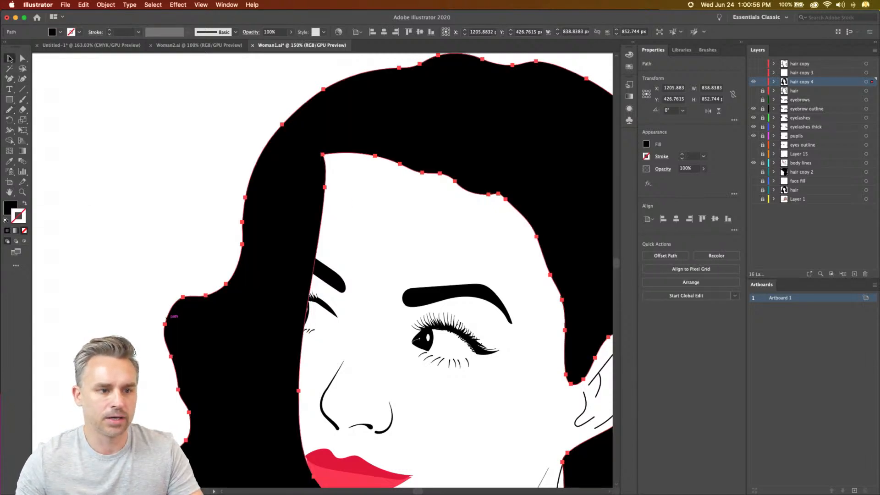
pyautogui.click(9, 58)
pyautogui.scroll(-5, 182, 200)
pyautogui.hscroll(5, 182, 200)
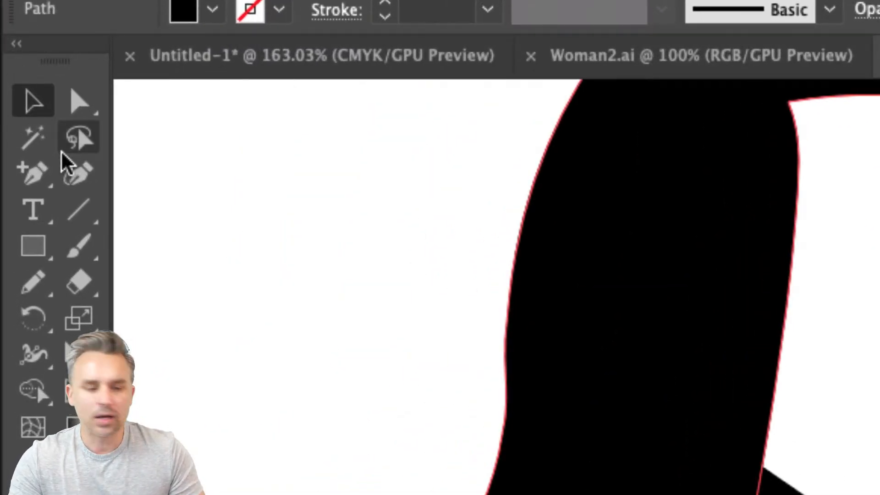
# - Review the Pencil tool's fidelity, path-closing and selected-path editing options, and accept them
pyautogui.click(26, 289)
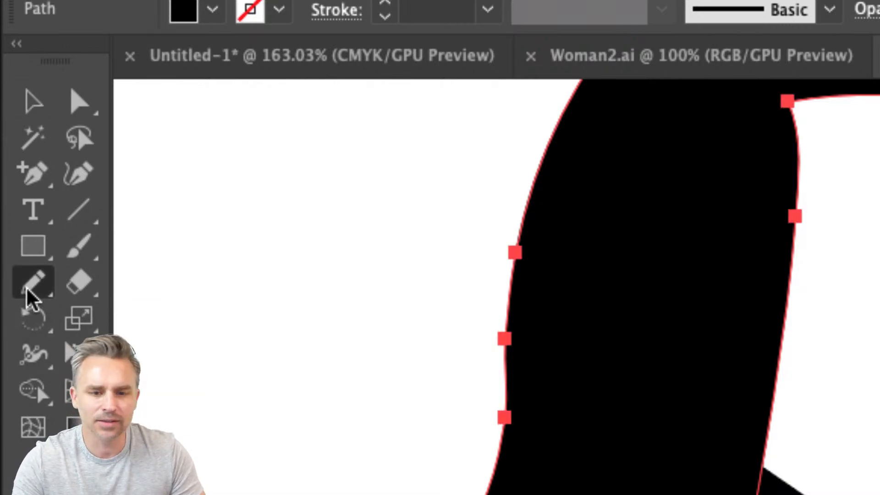
pyautogui.doubleClick(38, 292)
pyautogui.moveTo(451, 177)
pyautogui.mouseDown()
pyautogui.moveTo(326, 119)
pyautogui.moveTo(373, 120)
pyautogui.moveTo(255, 123)
pyautogui.mouseUp()
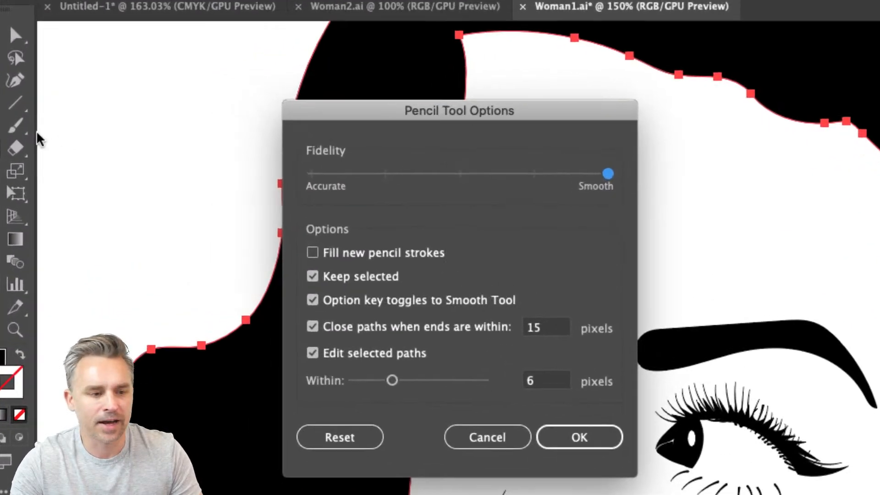
pyautogui.moveTo(325, 116); pyautogui.dragTo(343, 84)
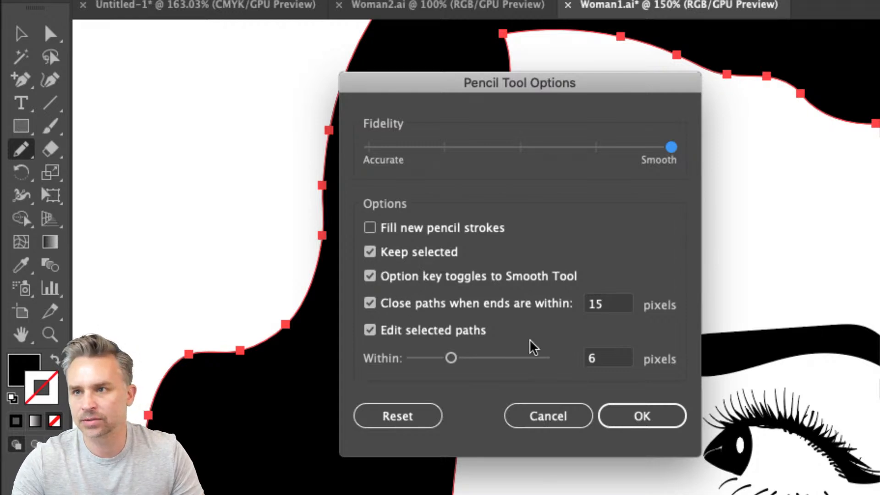
pyautogui.click(639, 419)
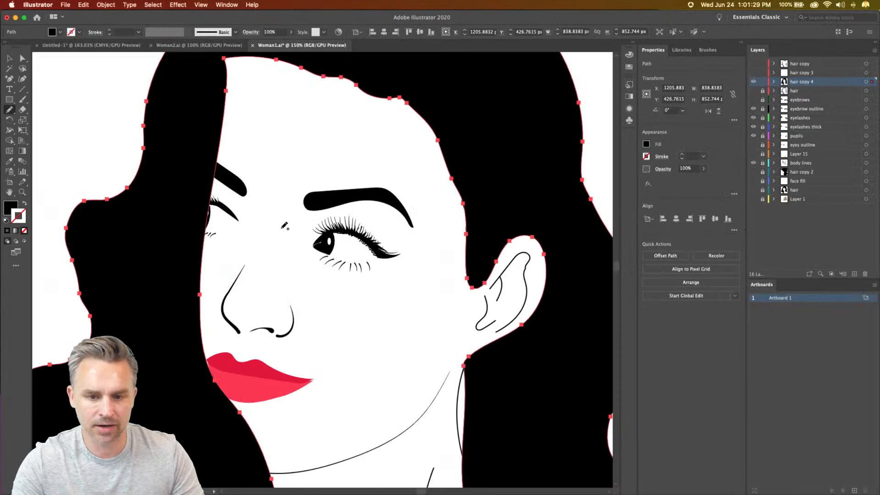
pyautogui.press('super+minus')
pyautogui.press('super+minus')
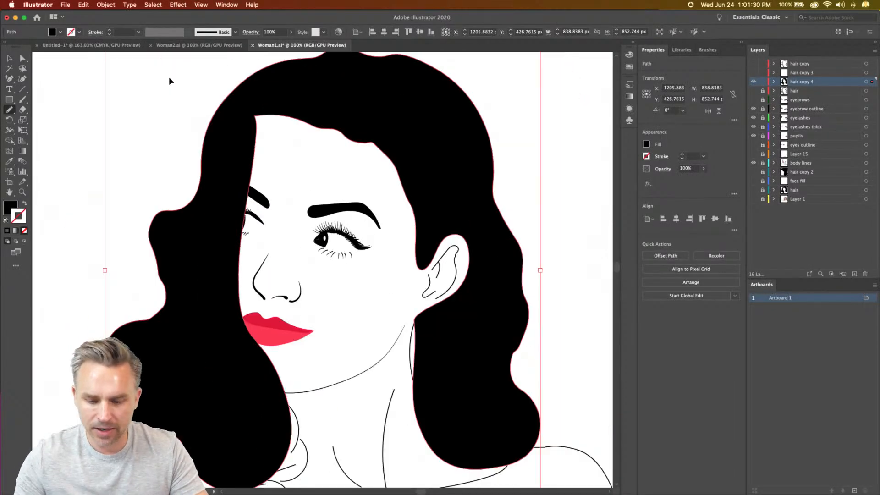
pyautogui.moveTo(207, 127); pyautogui.dragTo(233, 134)
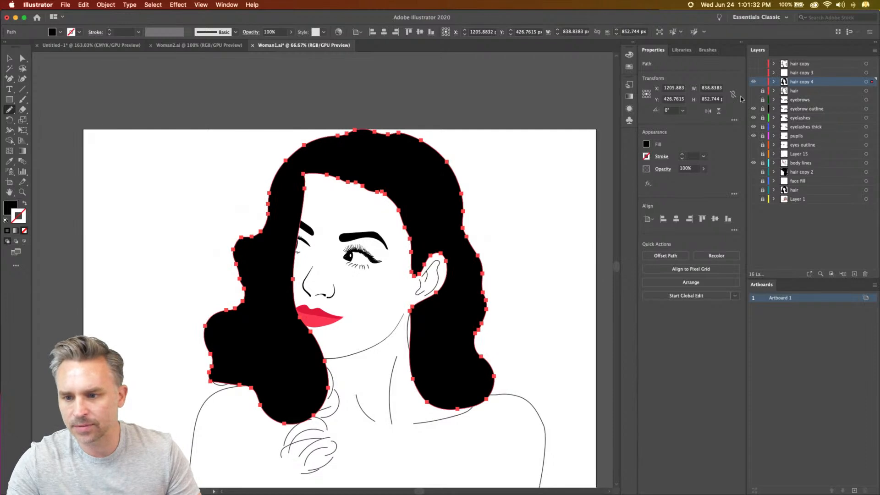
# - Move the hair copy 4 layer directly beneath body lines, and give the face contour the default white fill and black stroke
pyautogui.press('v')
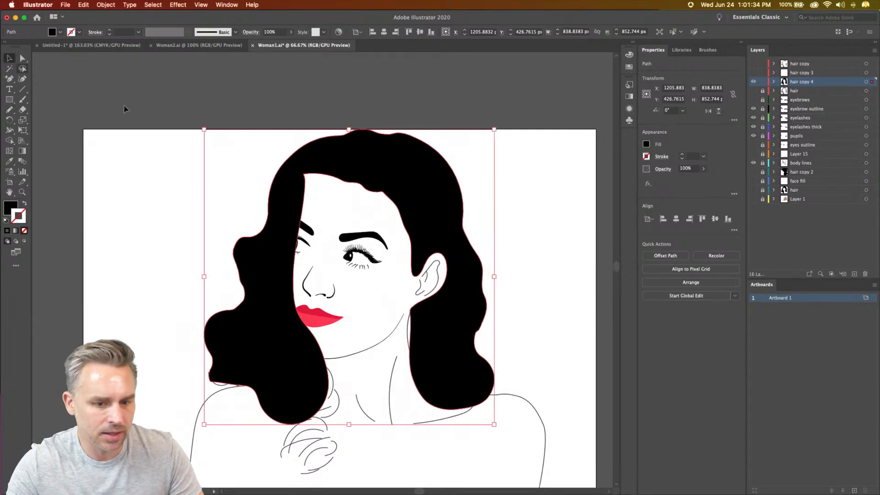
pyautogui.moveTo(800, 82); pyautogui.dragTo(790, 135)
pyautogui.moveTo(793, 168); pyautogui.dragTo(763, 155)
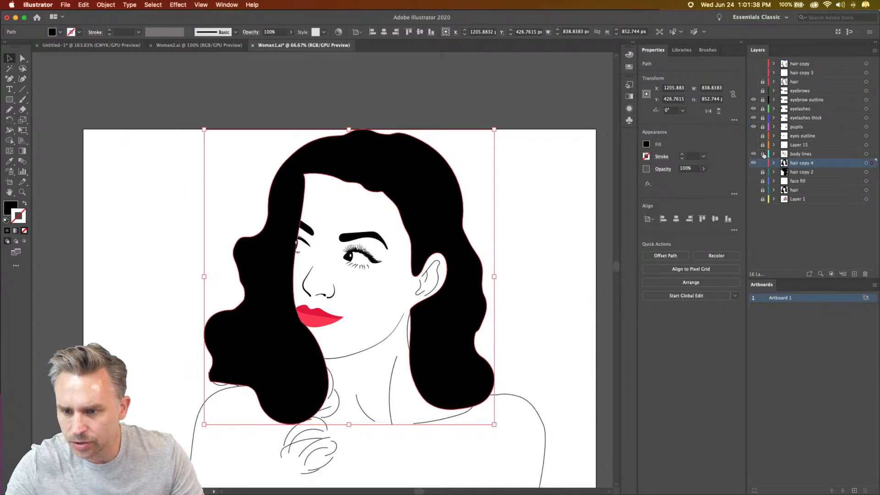
pyautogui.click(351, 357)
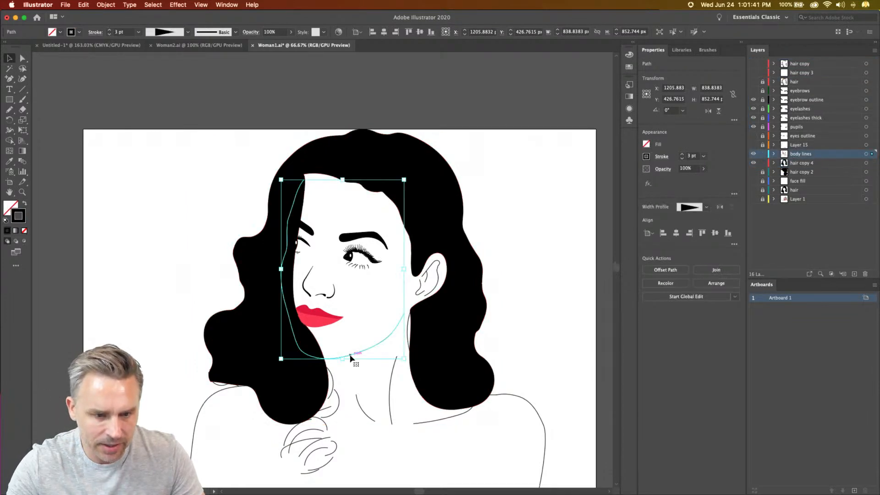
pyautogui.click(6, 220)
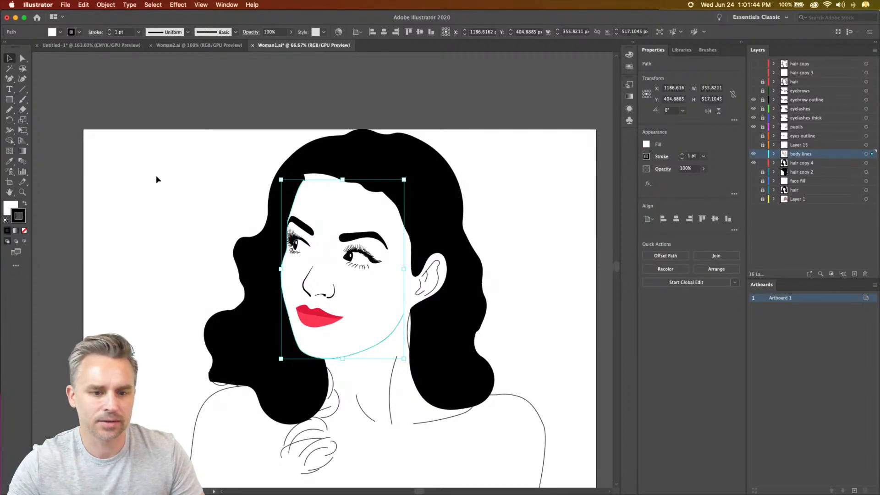
# - Change the body lines layer's color to Medium Blue
pyautogui.press('super+equal')
pyautogui.press('super+equal')
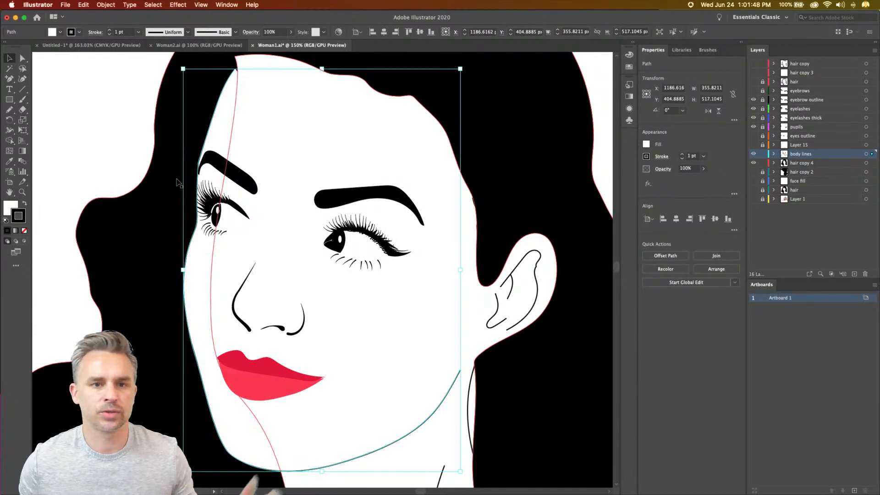
pyautogui.press('space')
pyautogui.moveTo(243, 210); pyautogui.dragTo(255, 263)
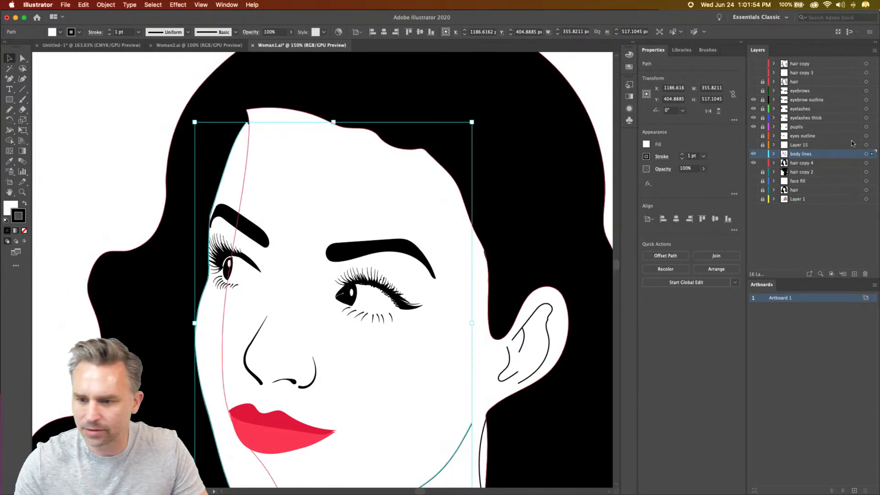
pyautogui.doubleClick(846, 155)
pyautogui.click(219, 146)
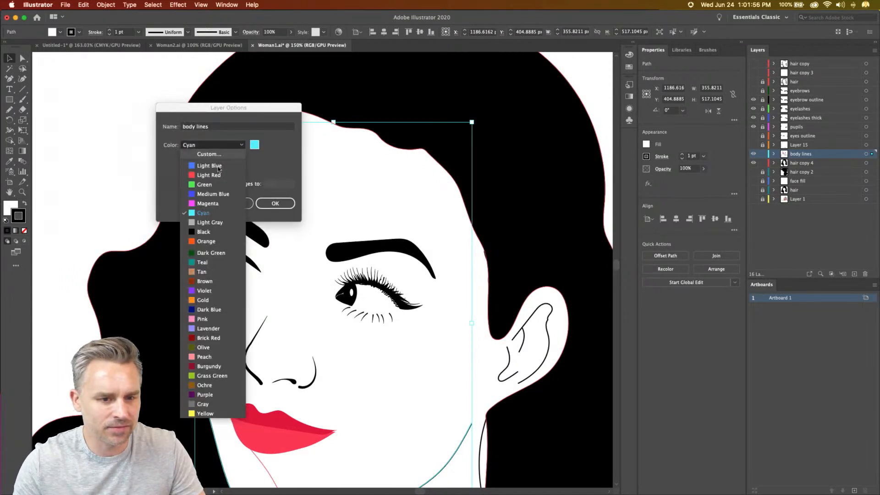
pyautogui.click(213, 194)
pyautogui.click(270, 204)
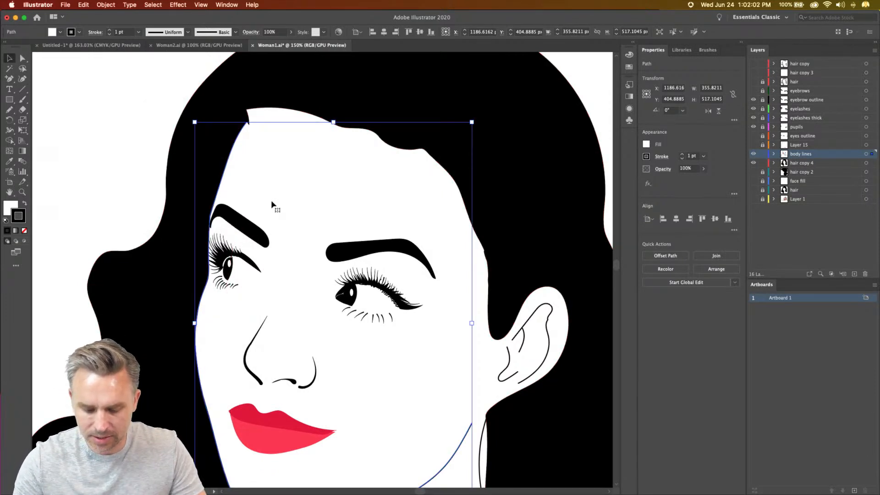
# - Extend the face contour with the Pencil tool across the forehead, down the hairline and around the ear to the jaw's open end
pyautogui.press('n')
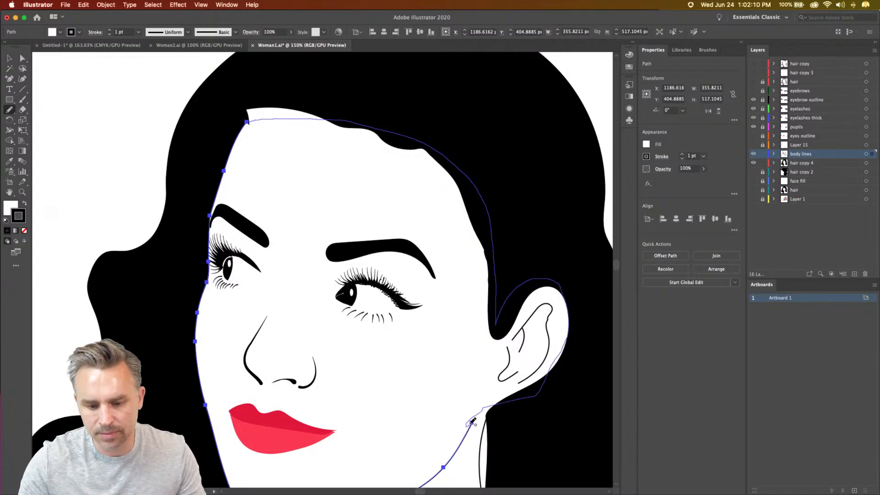
pyautogui.moveTo(470, 423); pyautogui.dragTo(472, 420)
# - Delete the stray anchor at the jaw junction beneath the ear and move the ear-side endpoint close to the jawline's endpoint
pyautogui.moveTo(420, 373); pyautogui.dragTo(405, 252)
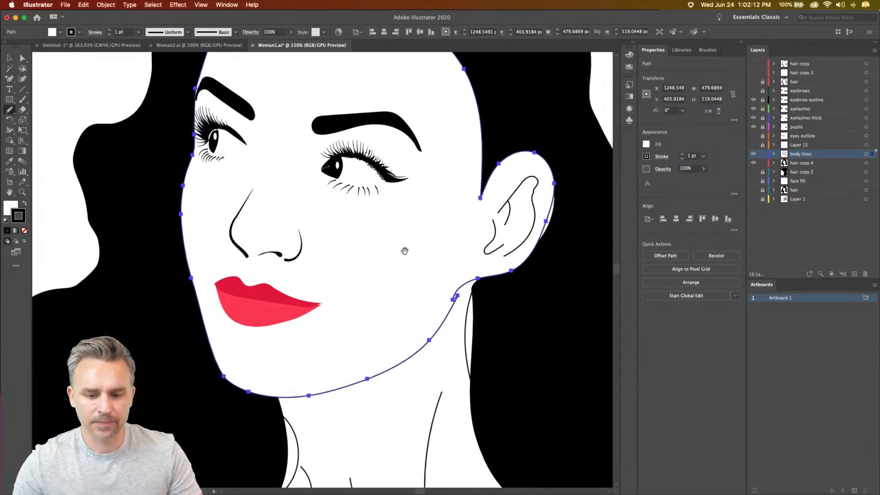
pyautogui.press('super+equal')
pyautogui.press('super+equal')
pyautogui.press('super+equal')
pyautogui.moveTo(530, 346)
pyautogui.mouseDown()
pyautogui.moveTo(385, 134)
pyautogui.moveTo(435, 112)
pyautogui.moveTo(447, 151)
pyautogui.mouseUp()
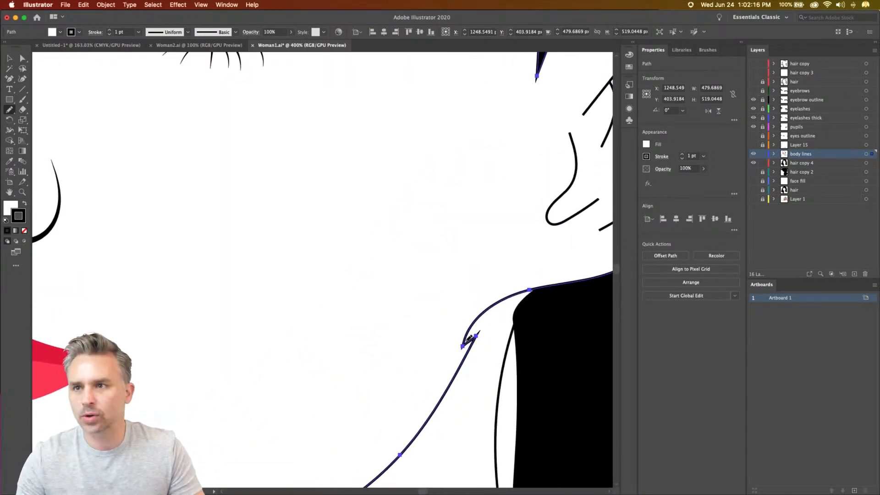
pyautogui.moveTo(458, 341); pyautogui.dragTo(446, 336)
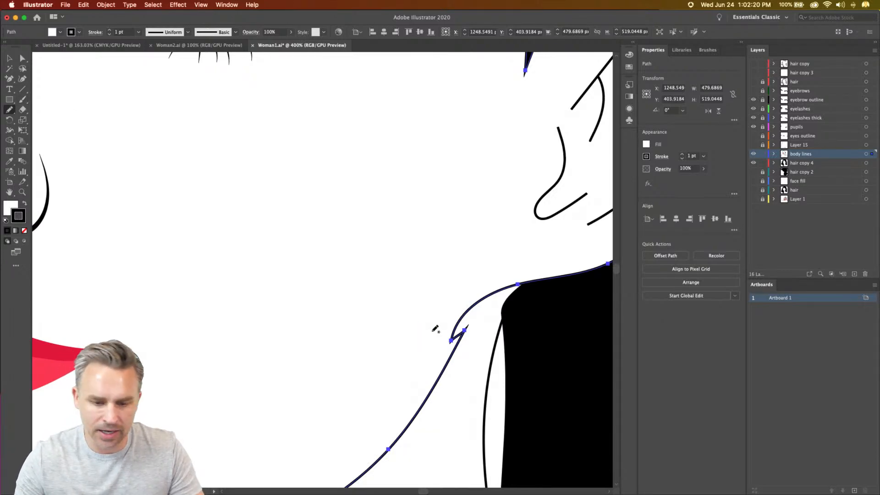
pyautogui.click(22, 56)
pyautogui.click(451, 341)
pyautogui.press('Delete')
pyautogui.moveTo(518, 288); pyautogui.dragTo(465, 319)
pyautogui.moveTo(426, 297); pyautogui.dragTo(465, 337)
pyautogui.press('super+z')
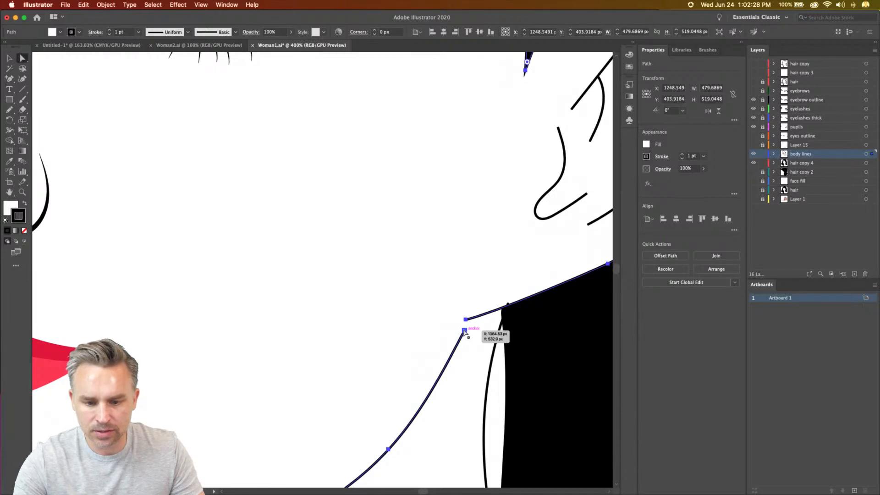
# - Join the jawline's endpoint with the ear-side endpoint to close the face path
pyautogui.click(464, 331)
pyautogui.keyDown('shift'); pyautogui.click(465, 319); pyautogui.keyUp('shift')
pyautogui.click(105, 4)
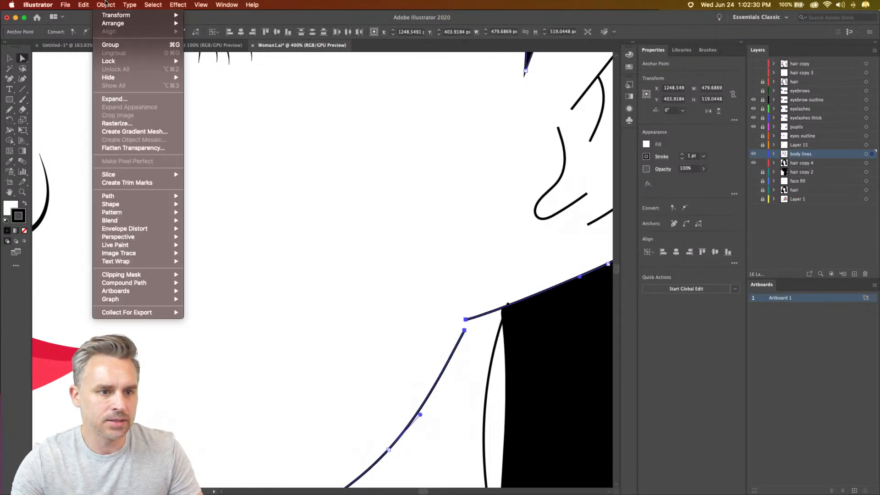
pyautogui.moveTo(105, 197)
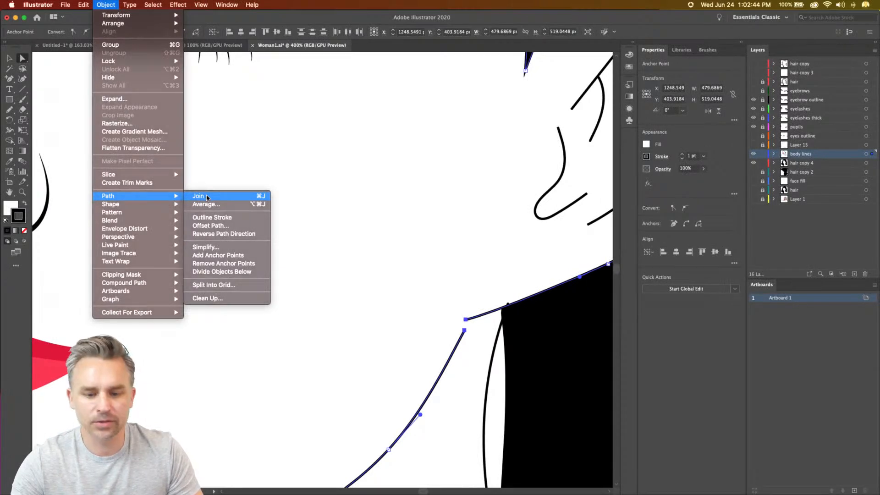
pyautogui.click(207, 197)
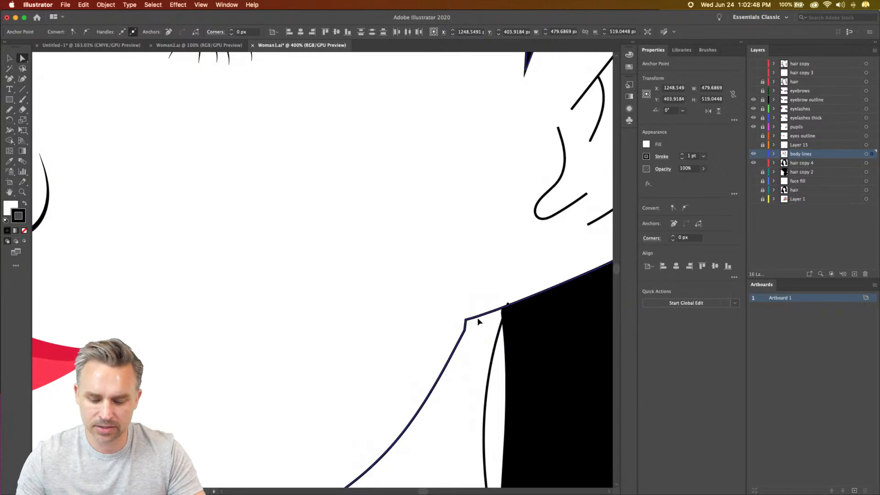
# - Move the hair outline's forehead anchors down behind the white face shape to cover the gap at the hairline, and deselect
pyautogui.press('super+minus')
pyautogui.press('super+minus')
pyautogui.press('super+minus')
pyautogui.moveTo(283, 261); pyautogui.dragTo(355, 283)
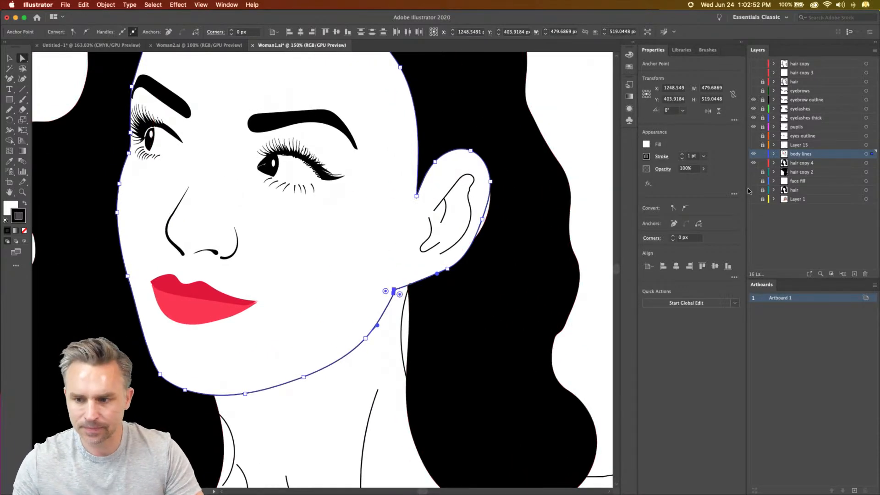
pyautogui.press('super+minus')
pyautogui.press('super+minus')
pyautogui.moveTo(137, 144); pyautogui.dragTo(183, 168)
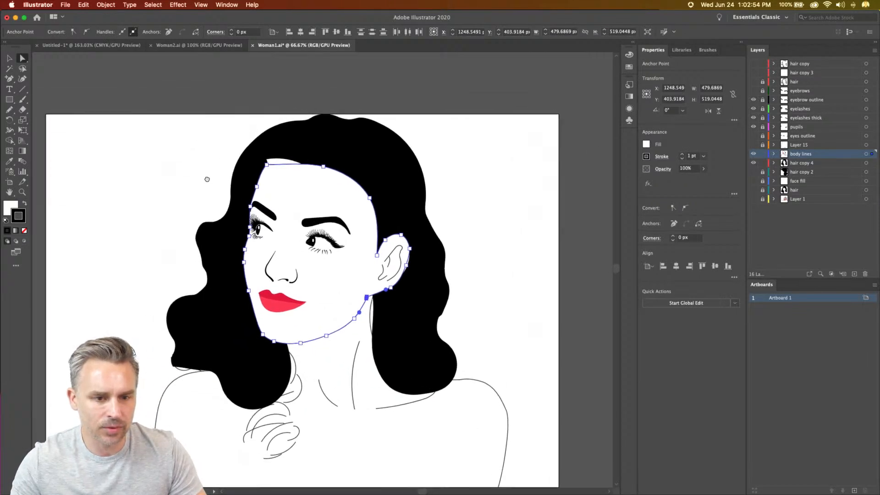
pyautogui.click(267, 158)
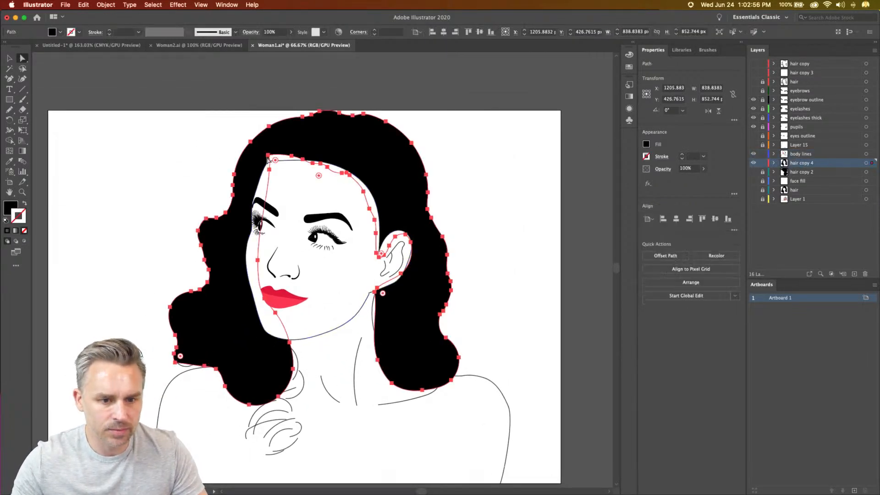
pyautogui.click(268, 156)
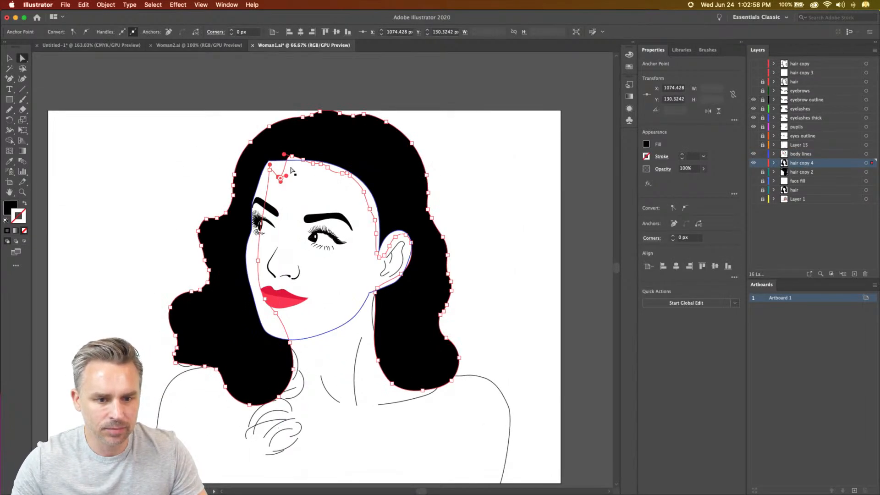
pyautogui.moveTo(293, 159); pyautogui.dragTo(297, 170)
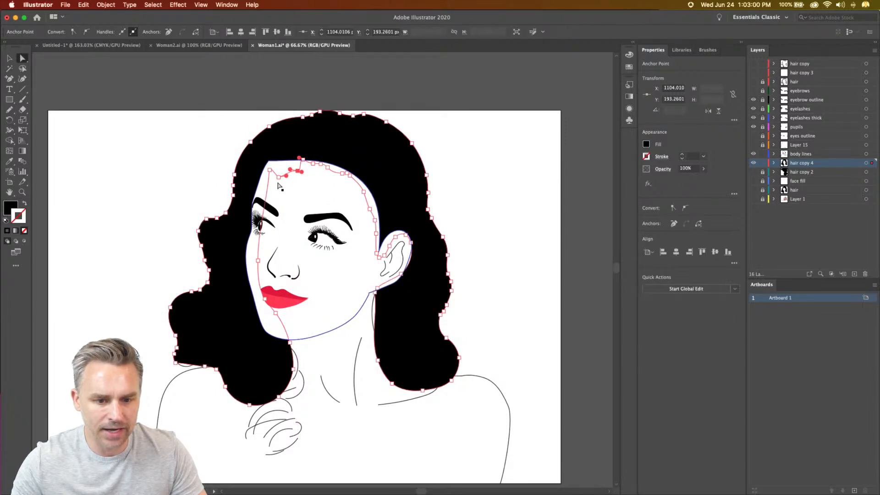
pyautogui.click(180, 148)
# - Pull the hair outline's anchor beside the ear's outer edge inward so it sits behind the white ear shape
pyautogui.press('super+equal')
pyautogui.press('super+equal')
pyautogui.moveTo(538, 237); pyautogui.dragTo(500, 263)
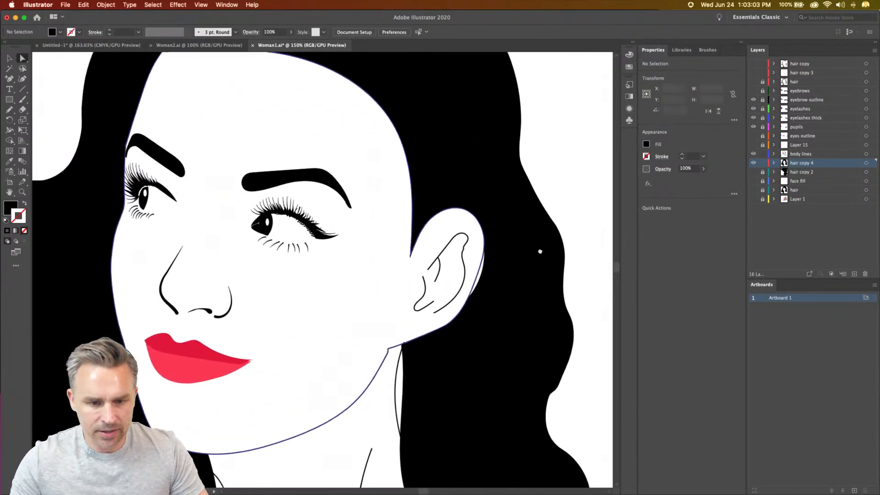
pyautogui.click(486, 278)
pyautogui.click(484, 234)
pyautogui.moveTo(484, 235); pyautogui.dragTo(471, 233)
pyautogui.moveTo(470, 231); pyautogui.dragTo(450, 259)
# - Shift the face path's earlobe anchor outward and bend the segment beneath the ear into a rounded lobe
pyautogui.press('super+equal')
pyautogui.press('super+equal')
pyautogui.moveTo(312, 354); pyautogui.dragTo(539, 113)
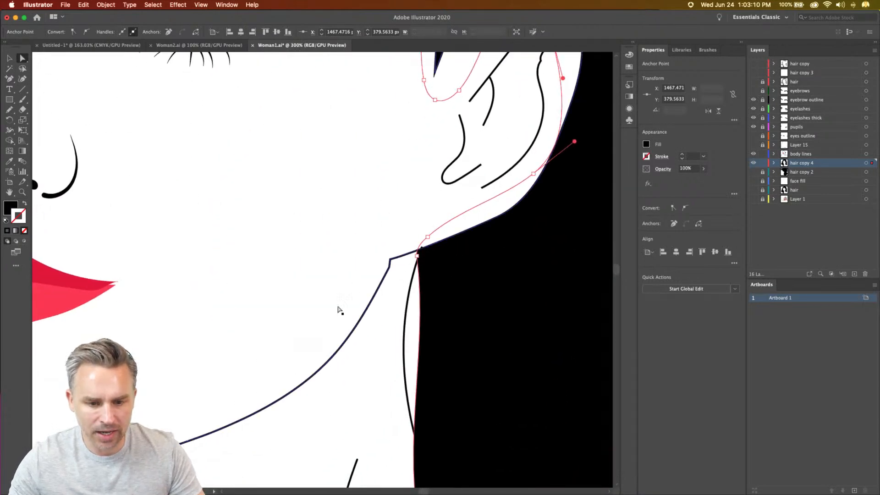
pyautogui.scroll(3, 345, 314)
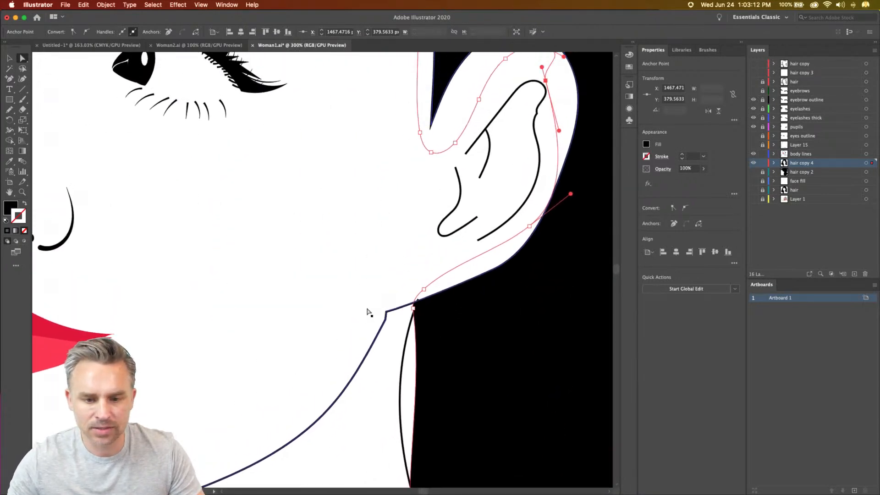
pyautogui.click(452, 289)
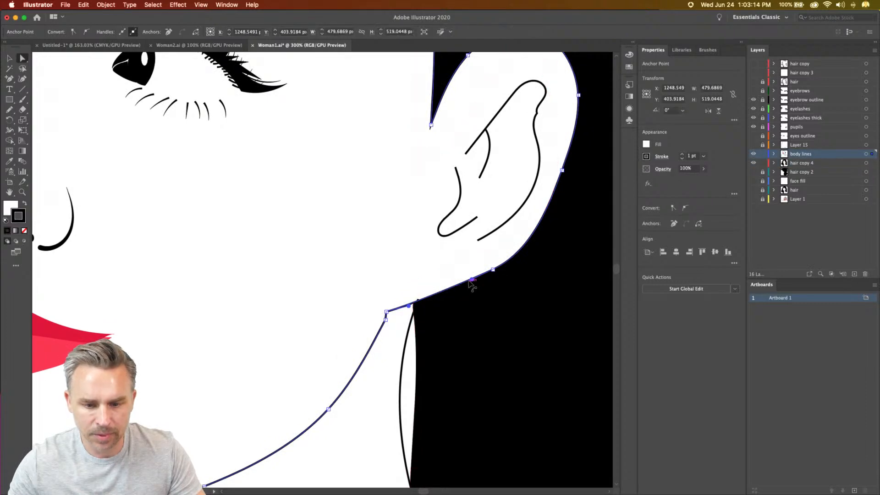
pyautogui.moveTo(473, 281)
pyautogui.mouseDown()
pyautogui.moveTo(467, 298)
pyautogui.moveTo(485, 290)
pyautogui.mouseUp()
pyautogui.moveTo(446, 327); pyautogui.dragTo(419, 337)
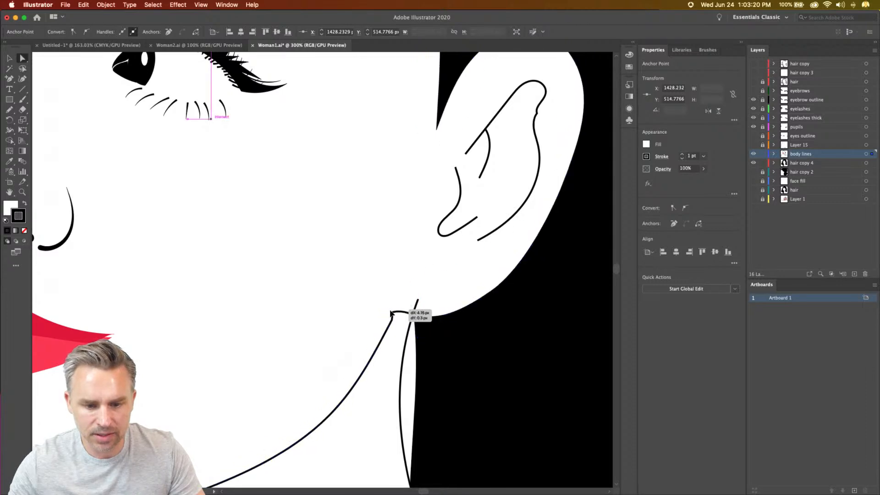
# - Tidy the face path's jaw corner beneath the ear and move the hair outline's upper neck anchor to that corner
pyautogui.click(386, 312)
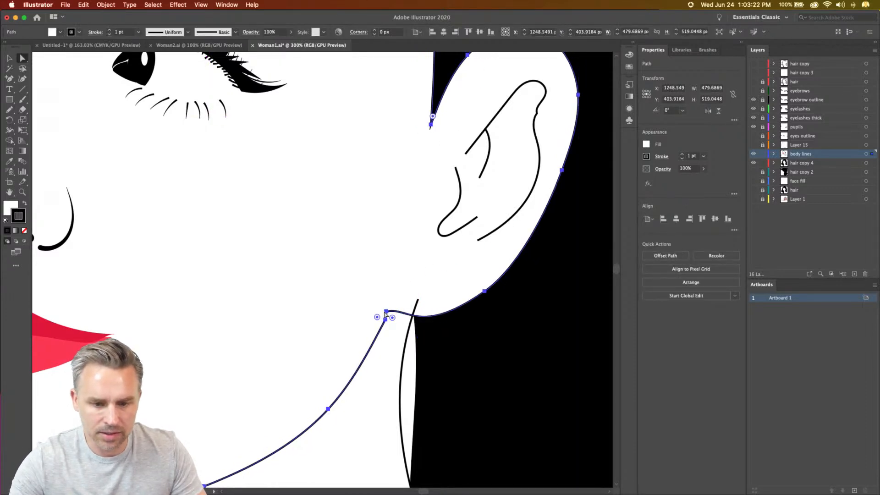
pyautogui.moveTo(386, 312)
pyautogui.mouseDown()
pyautogui.moveTo(405, 311)
pyautogui.moveTo(401, 319)
pyautogui.moveTo(417, 301)
pyautogui.moveTo(411, 324)
pyautogui.moveTo(384, 329)
pyautogui.moveTo(375, 353)
pyautogui.moveTo(388, 311)
pyautogui.mouseUp()
pyautogui.click(417, 300)
pyautogui.click(416, 321)
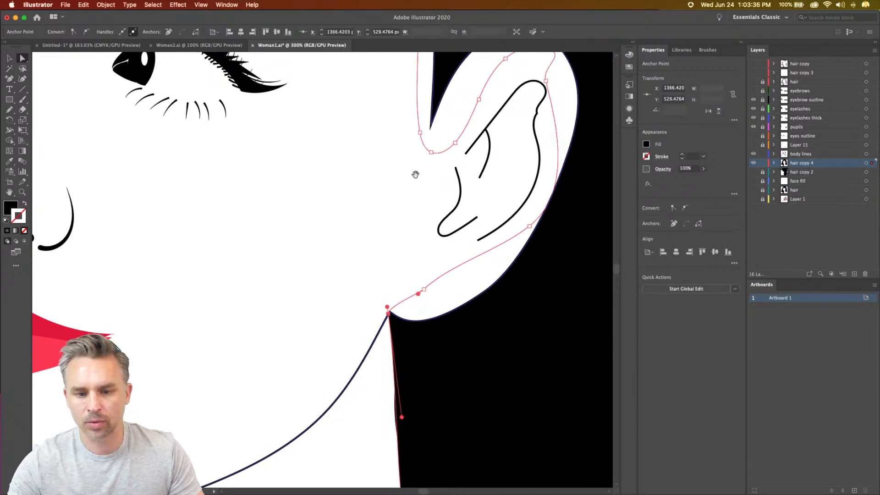
# - Apply Width Profile 1 to the small curved line at the inner ear's front and set its stroke to 4 pt
pyautogui.moveTo(418, 177); pyautogui.dragTo(380, 261)
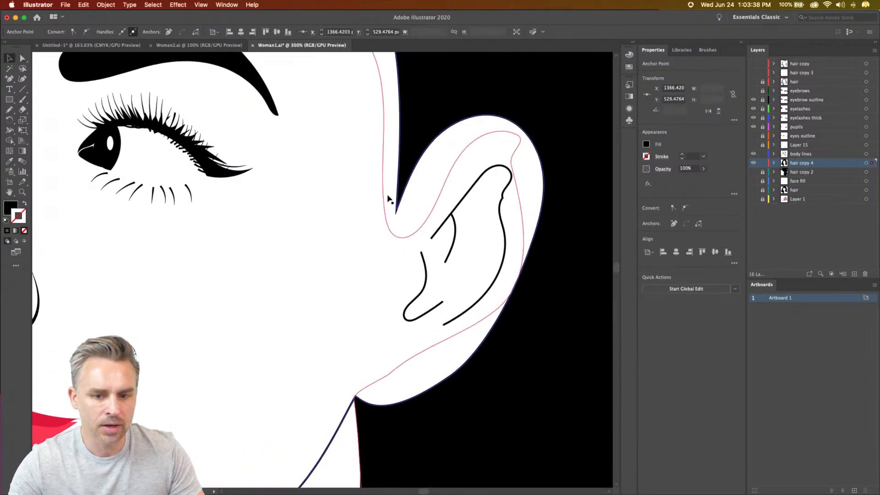
pyautogui.click(422, 270)
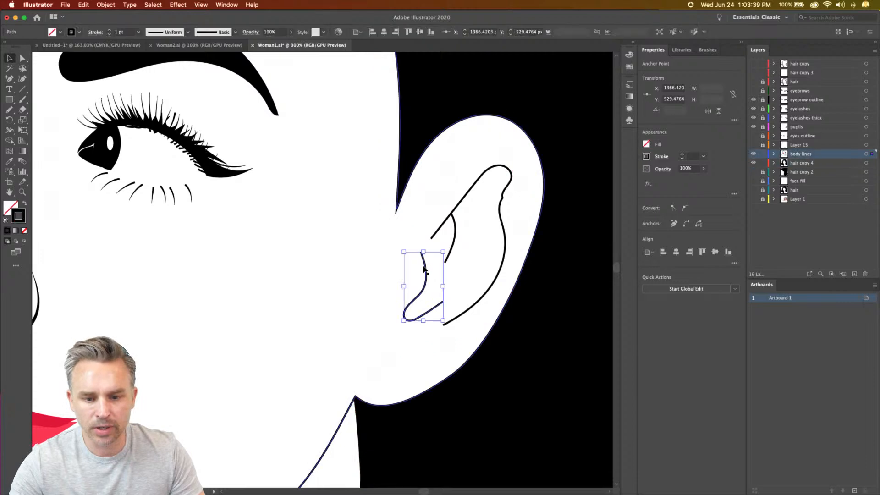
pyautogui.click(187, 32)
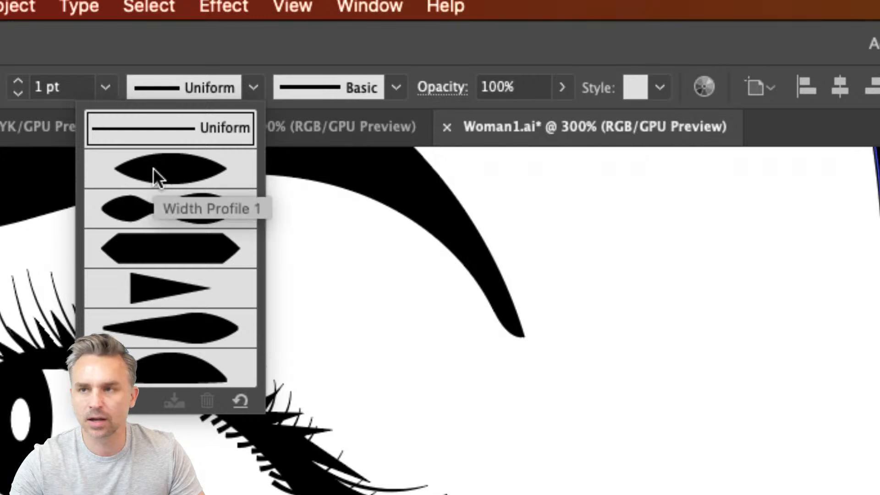
pyautogui.click(153, 167)
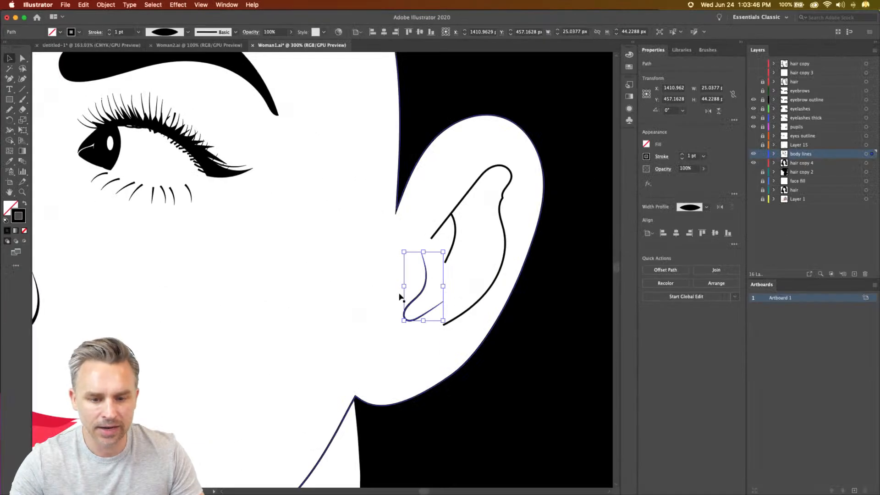
pyautogui.click(109, 30)
pyautogui.click(109, 30)
pyautogui.click(109, 30)
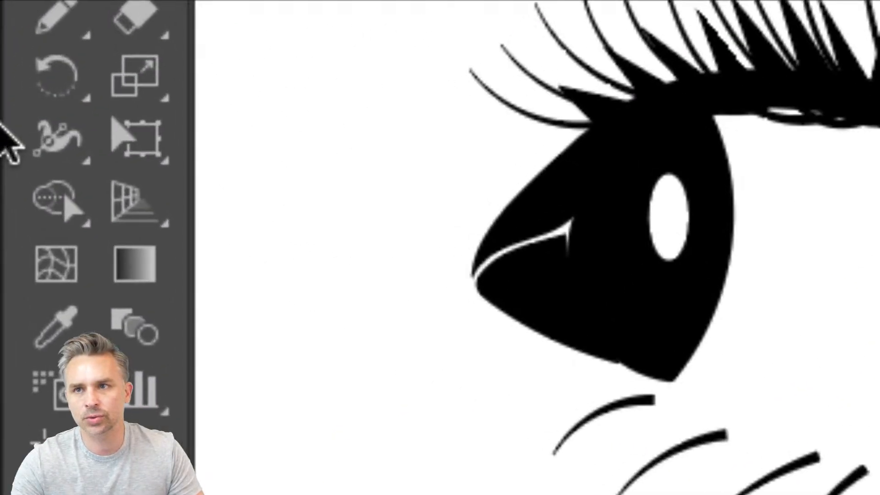
# - Vary the front inner-ear line's thickness with the Width tool: thicken its upper curve, narrow its middle, and widen its bottom bend
pyautogui.click(48, 158)
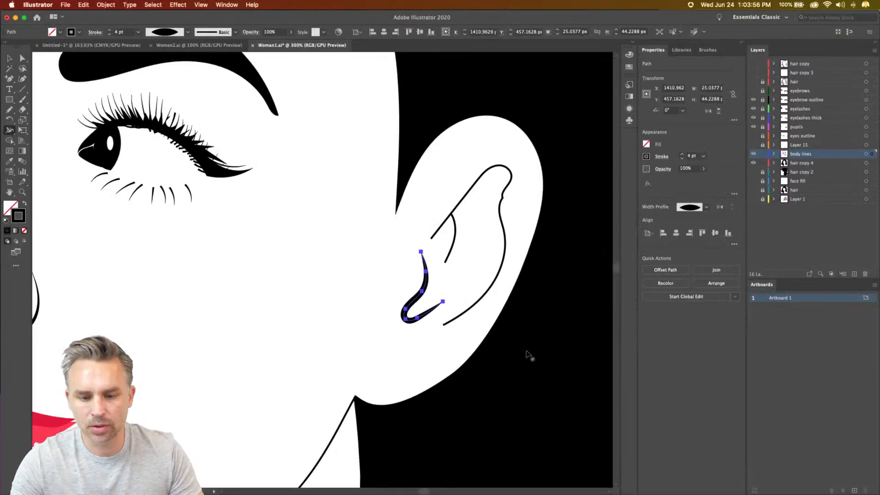
pyautogui.press('super+plus')
pyautogui.press('super+plus')
pyautogui.press('super+plus')
pyautogui.press('super+plus')
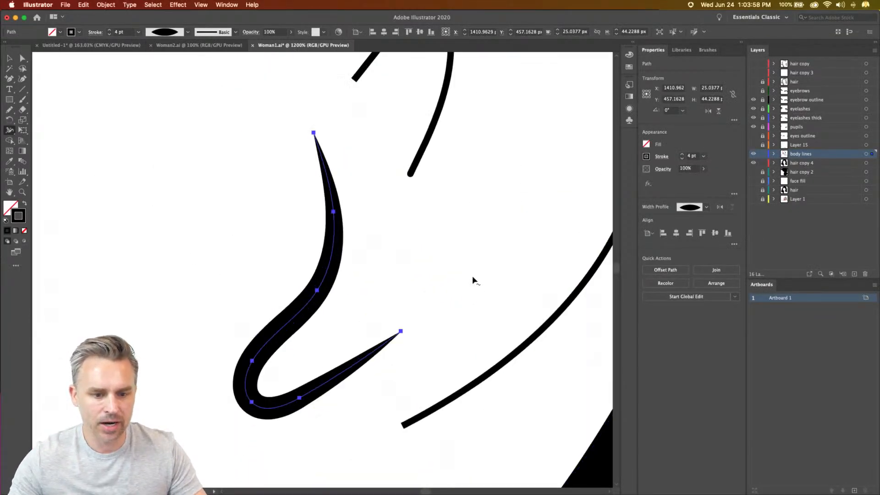
pyautogui.moveTo(333, 244)
pyautogui.mouseDown()
pyautogui.moveTo(351, 246)
pyautogui.moveTo(320, 246)
pyautogui.mouseUp()
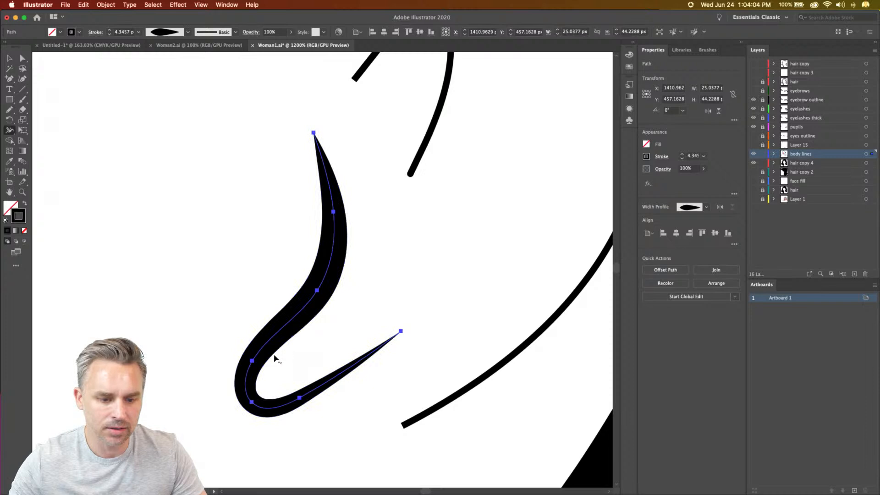
pyautogui.moveTo(274, 355); pyautogui.dragTo(269, 350)
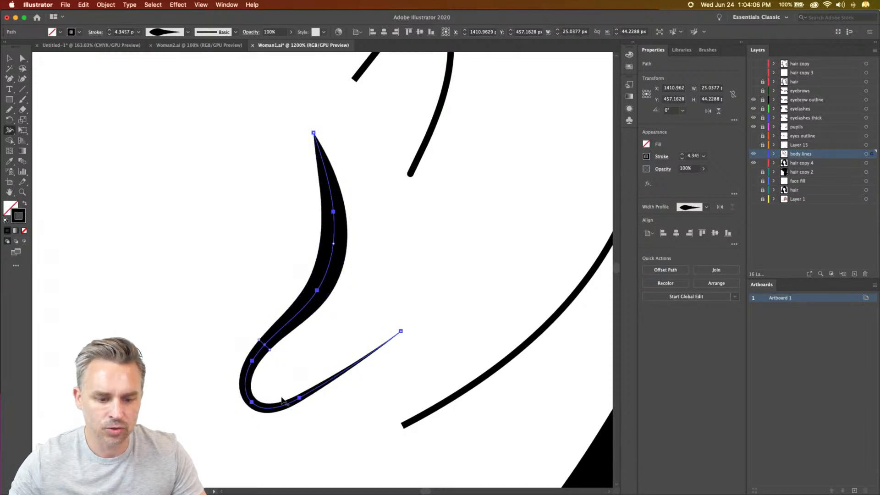
pyautogui.moveTo(269, 413); pyautogui.dragTo(269, 421)
pyautogui.moveTo(322, 336)
pyautogui.mouseDown()
pyautogui.moveTo(290, 447)
pyautogui.moveTo(301, 458)
pyautogui.mouseUp()
pyautogui.moveTo(303, 230); pyautogui.dragTo(303, 332)
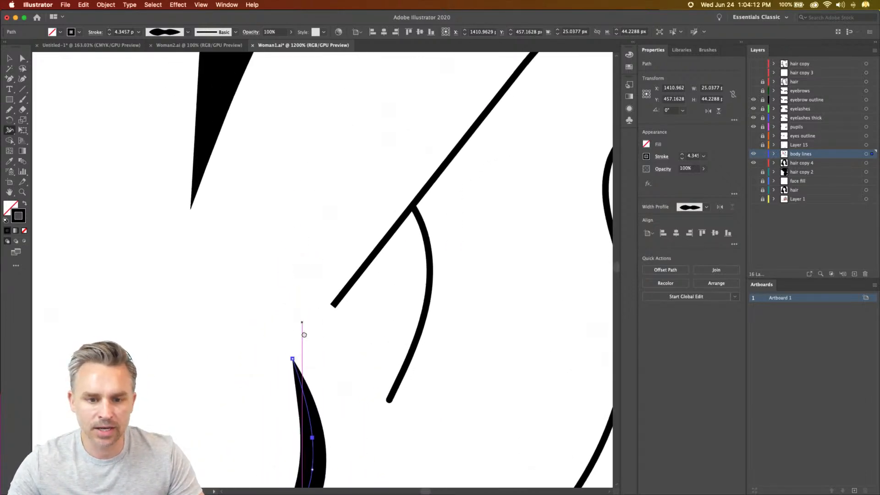
# - Widen the short inner-ear curve's upper end to about 5.2 px, mostly on its outer side, and give the stroke a butt cap
pyautogui.click(22, 59)
pyautogui.click(417, 216)
pyautogui.click(9, 59)
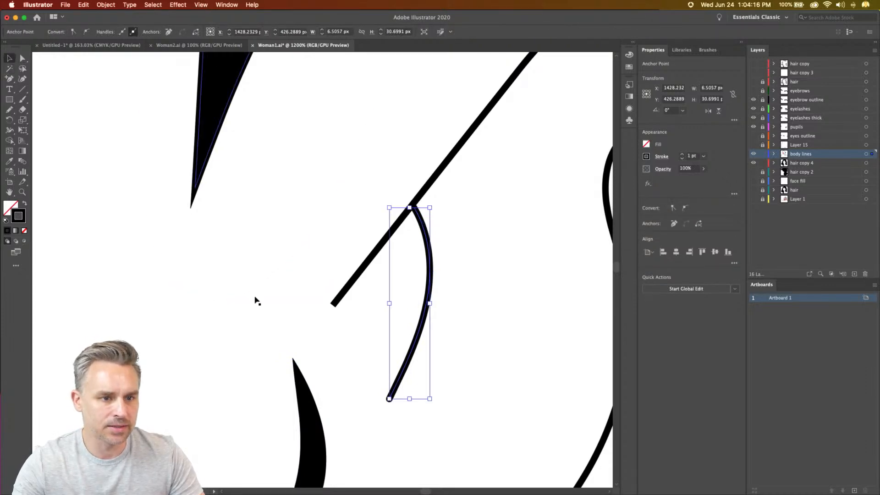
pyautogui.click(255, 299)
pyautogui.click(424, 235)
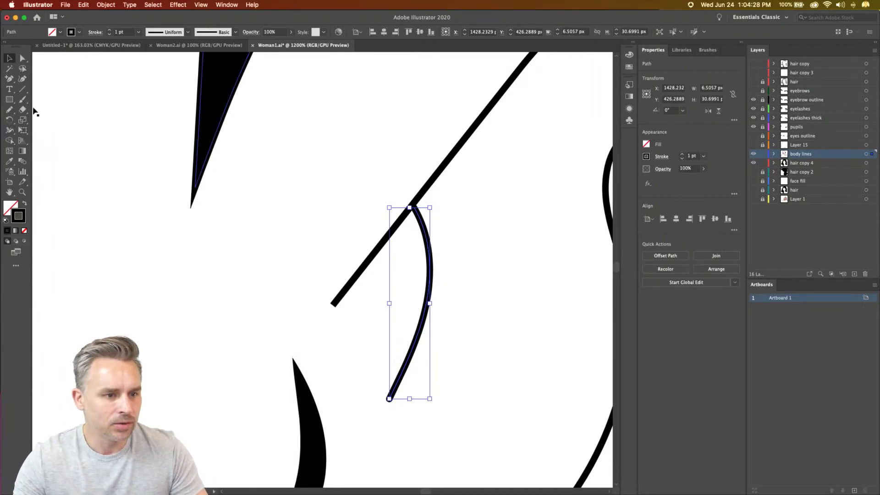
pyautogui.click(9, 128)
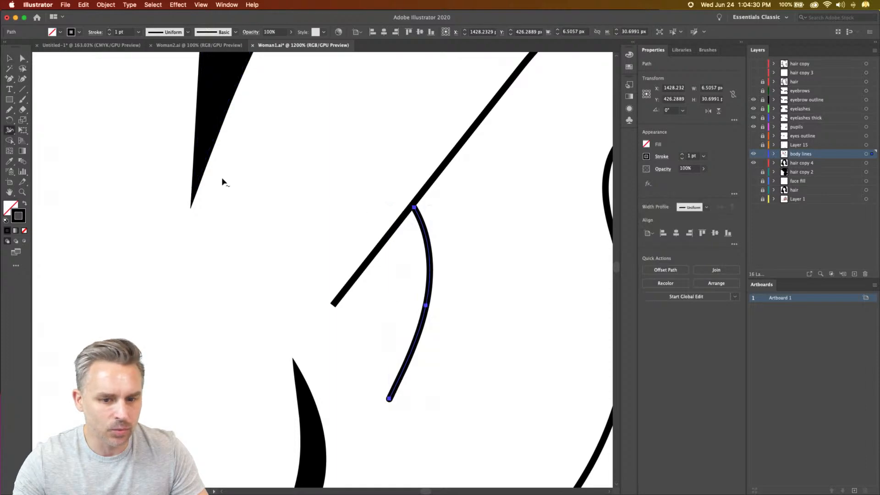
pyautogui.moveTo(413, 207); pyautogui.dragTo(438, 189)
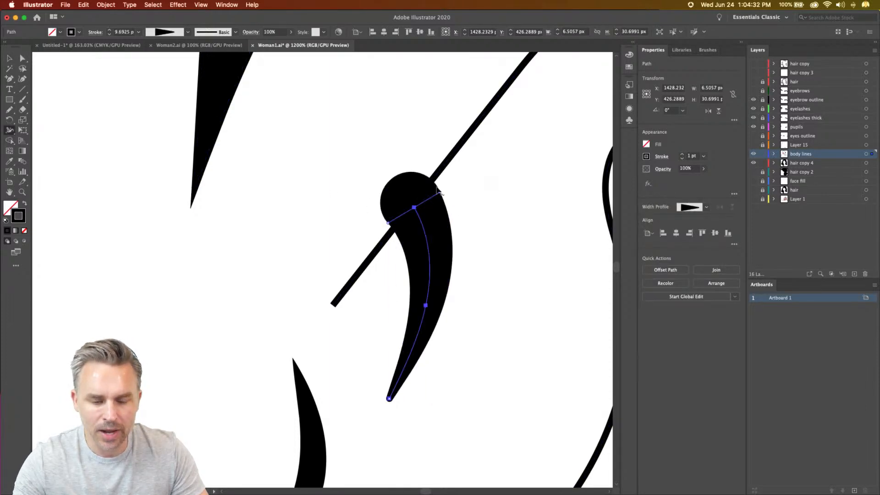
pyautogui.moveTo(389, 223)
pyautogui.mouseDown()
pyautogui.moveTo(398, 215)
pyautogui.moveTo(382, 229)
pyautogui.moveTo(414, 215)
pyautogui.mouseUp()
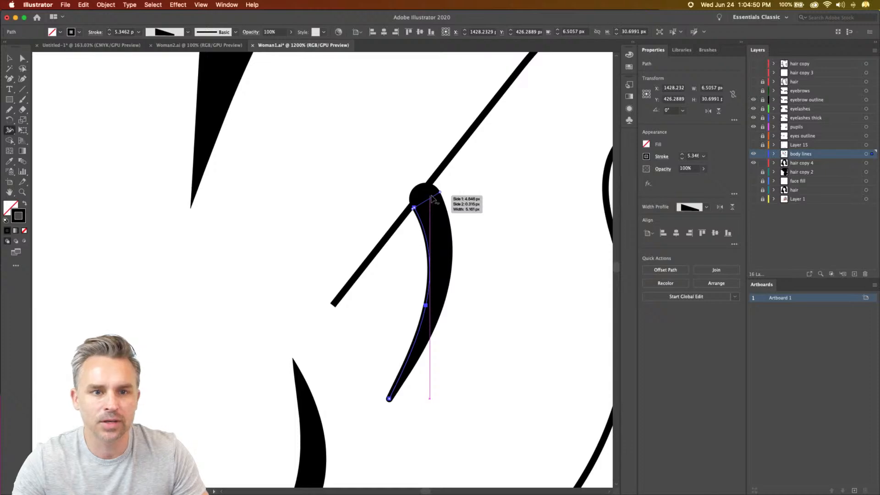
pyautogui.click(661, 157)
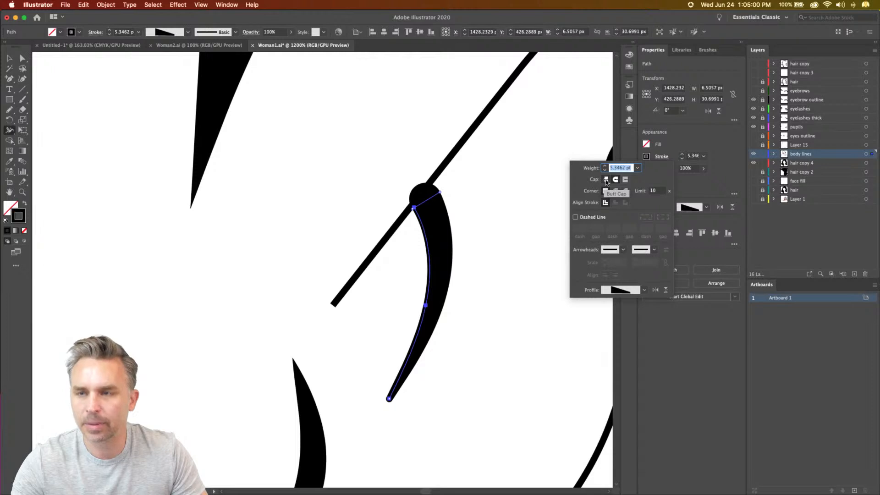
pyautogui.click(606, 180)
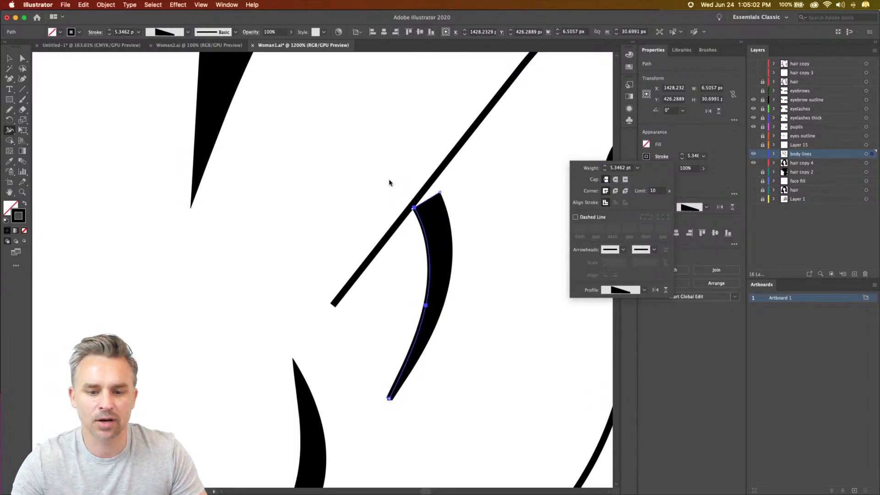
# - Bow the short inner-ear curve outward with its thick end seated on the long ear line, and taper its lower tip to a point
pyautogui.click(414, 209)
pyautogui.click(414, 210)
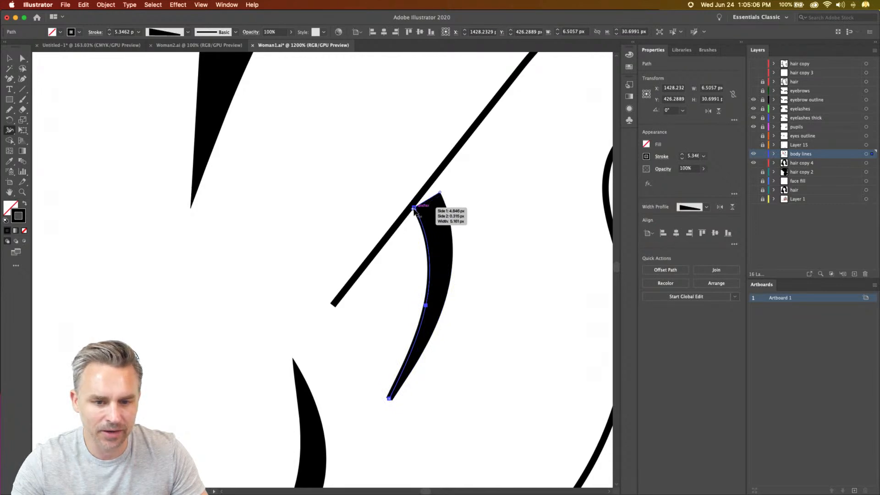
pyautogui.click(21, 58)
pyautogui.click(415, 208)
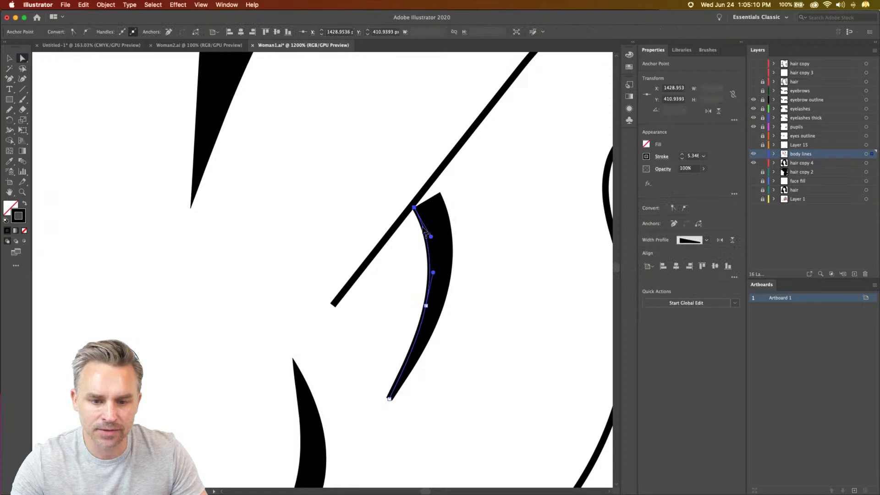
pyautogui.moveTo(430, 237); pyautogui.dragTo(448, 247)
pyautogui.moveTo(426, 310)
pyautogui.mouseDown()
pyautogui.moveTo(465, 308)
pyautogui.moveTo(442, 307)
pyautogui.mouseUp()
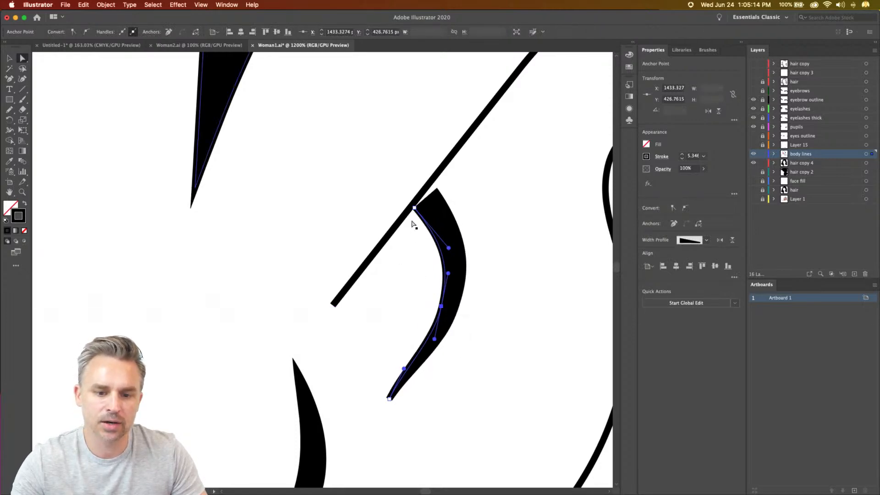
pyautogui.moveTo(414, 208); pyautogui.dragTo(402, 220)
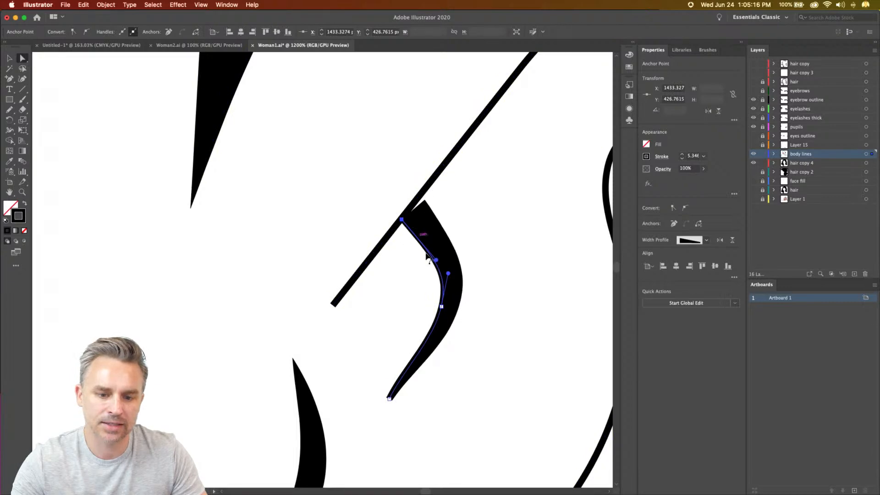
pyautogui.moveTo(437, 261); pyautogui.dragTo(434, 247)
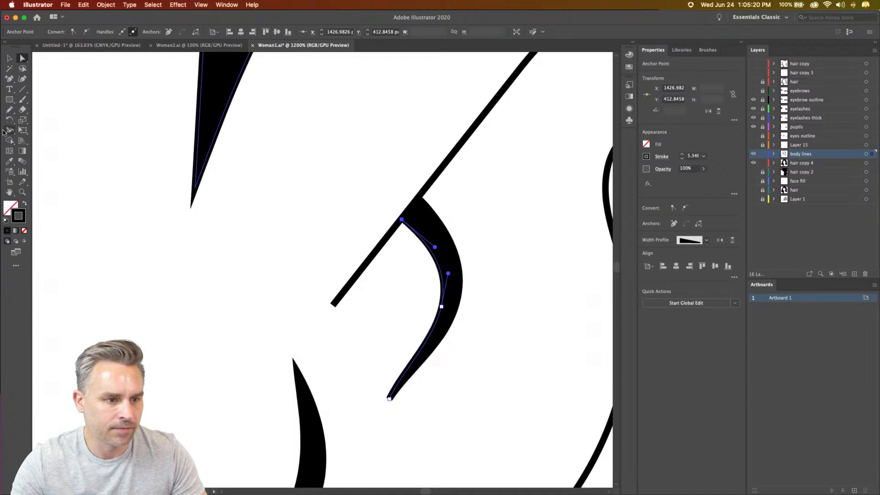
pyautogui.click(9, 131)
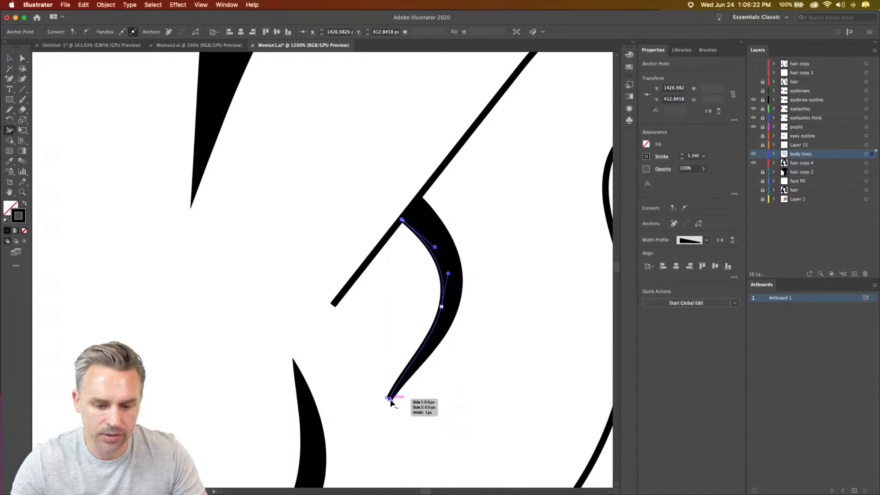
pyautogui.moveTo(391, 399); pyautogui.dragTo(382, 418)
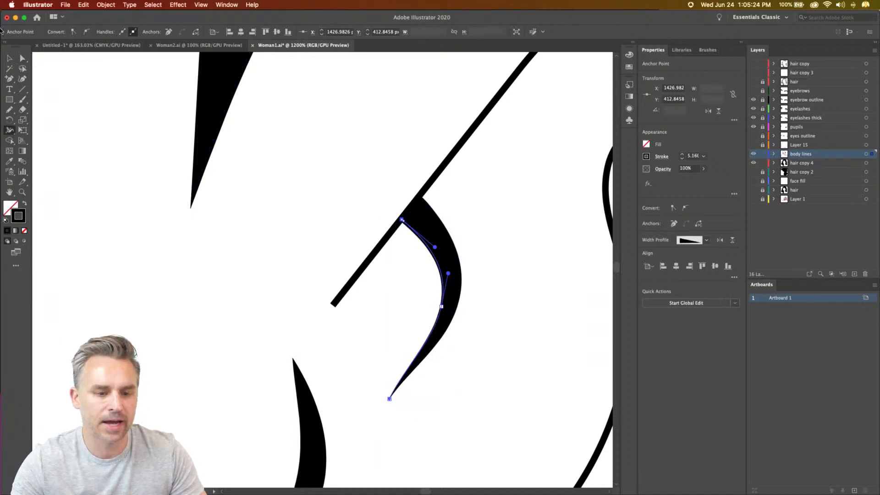
# - Apply Width Profile 1 to the long inner-ear contour line and set its stroke to 3 pt
pyautogui.click(9, 58)
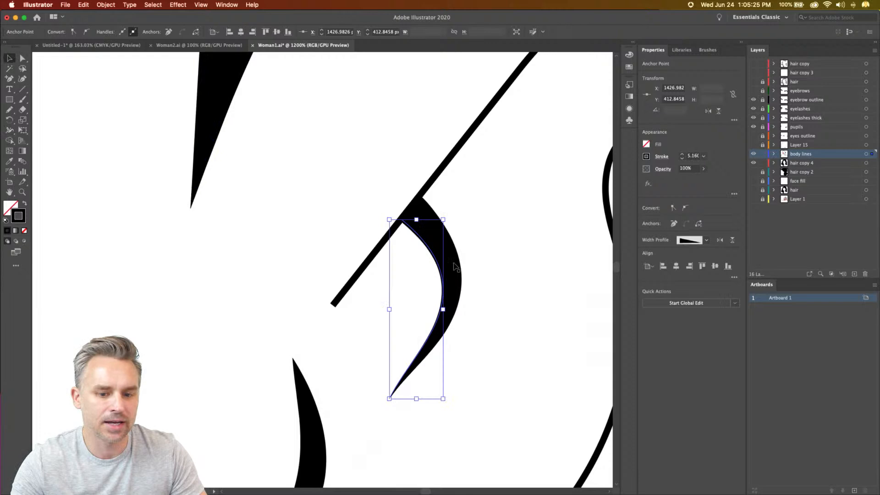
pyautogui.click(363, 271)
pyautogui.click(186, 33)
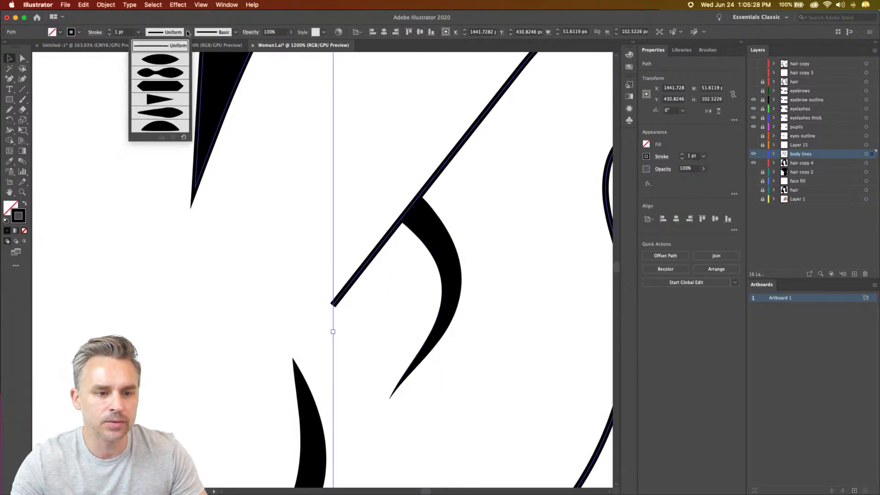
pyautogui.click(146, 64)
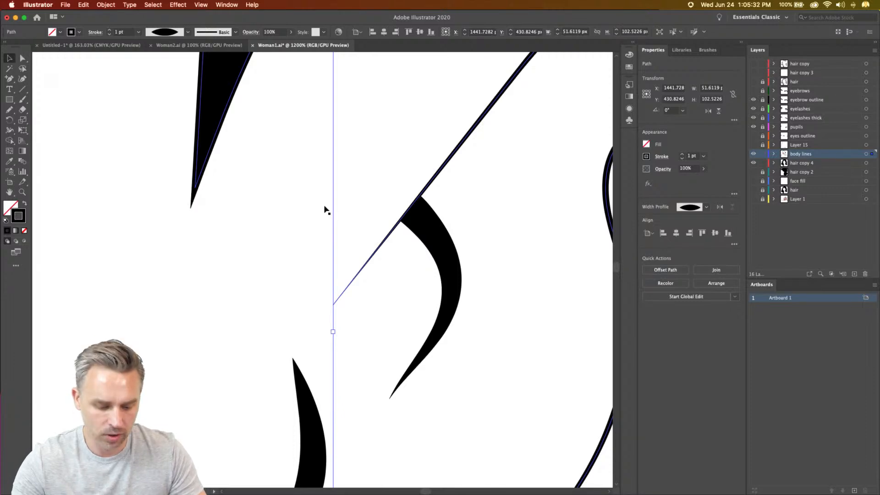
pyautogui.press('super+minus')
pyautogui.press('super+minus')
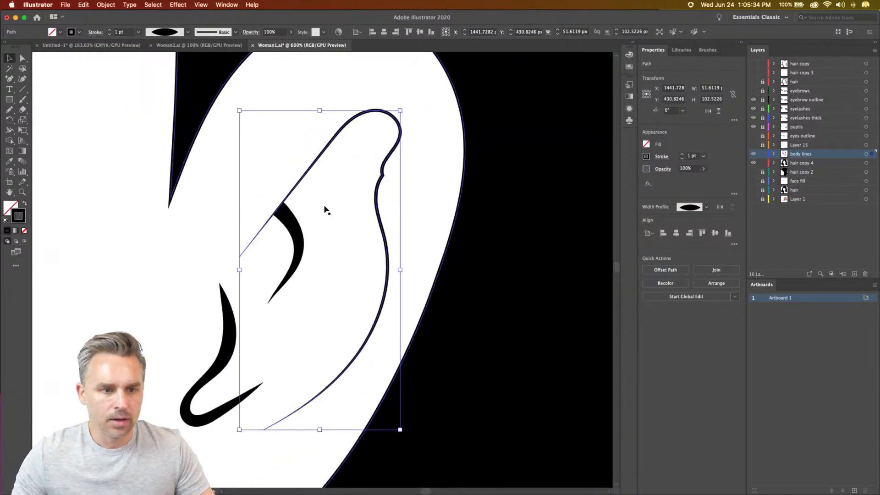
pyautogui.click(109, 31)
pyautogui.click(109, 30)
pyautogui.press('super+minus')
pyautogui.press('super+minus')
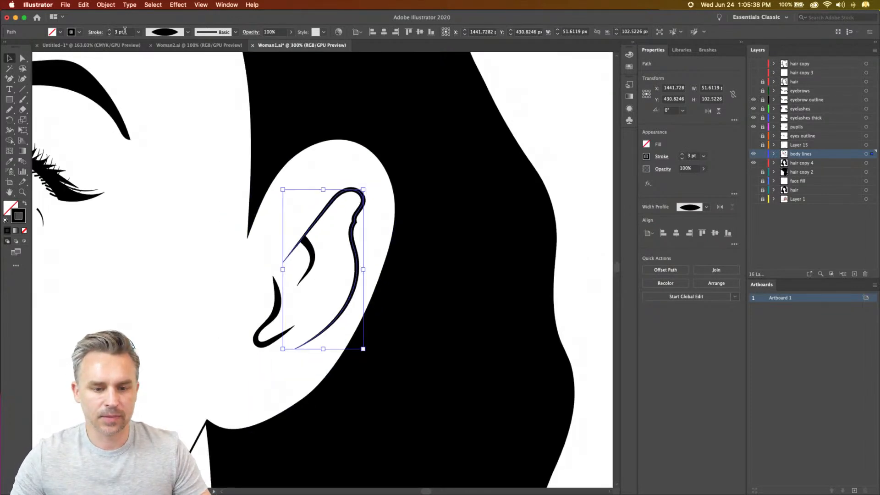
# - Pull the face path's anchors along the ear's top, outer edge and lower edge inward to slim the ear shape
pyautogui.press('super+minus')
pyautogui.press('super+minus')
pyautogui.moveTo(302, 211); pyautogui.dragTo(366, 214)
pyautogui.click(22, 59)
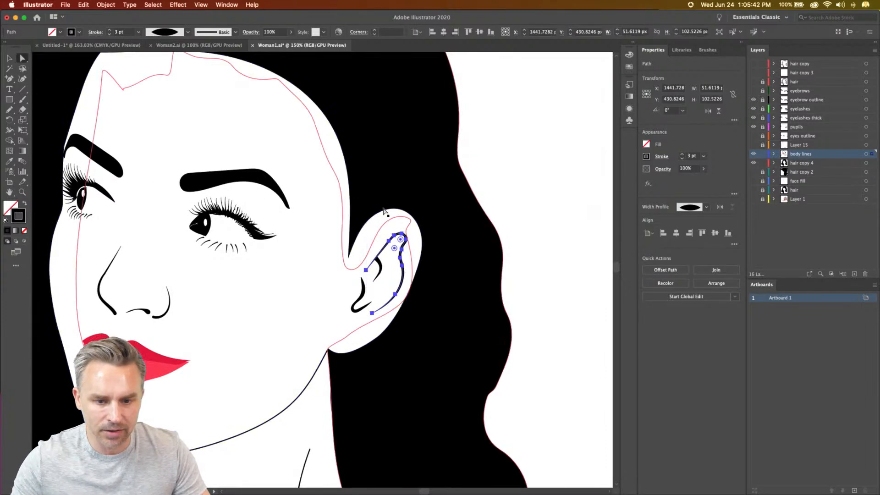
pyautogui.click(385, 212)
pyautogui.moveTo(402, 210); pyautogui.dragTo(399, 212)
pyautogui.moveTo(422, 240); pyautogui.dragTo(413, 239)
pyautogui.moveTo(418, 276); pyautogui.dragTo(371, 335)
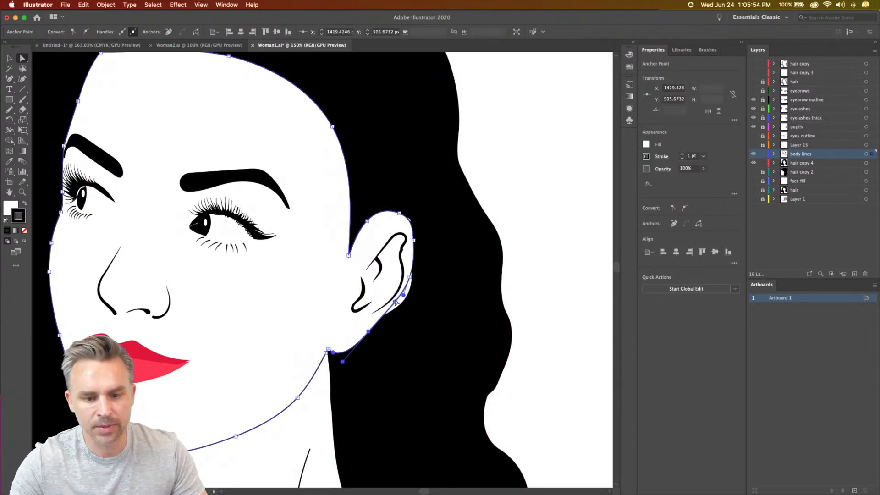
pyautogui.moveTo(395, 302); pyautogui.dragTo(369, 305)
# - Move the face path's corner anchor between the forehead's side and the ear slightly upward, and deselect the path
pyautogui.click(348, 255)
pyautogui.moveTo(348, 259); pyautogui.dragTo(351, 243)
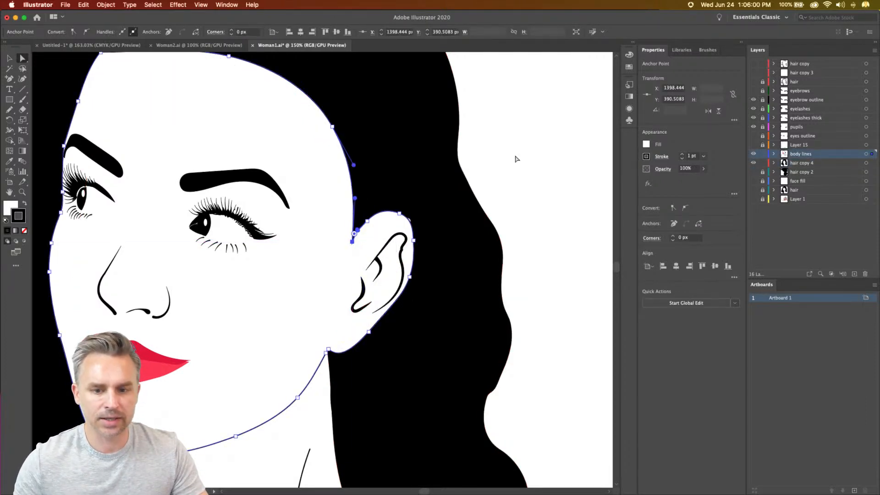
pyautogui.click(516, 159)
pyautogui.press('super+minus')
pyautogui.press('super+minus')
pyautogui.press('super+minus')
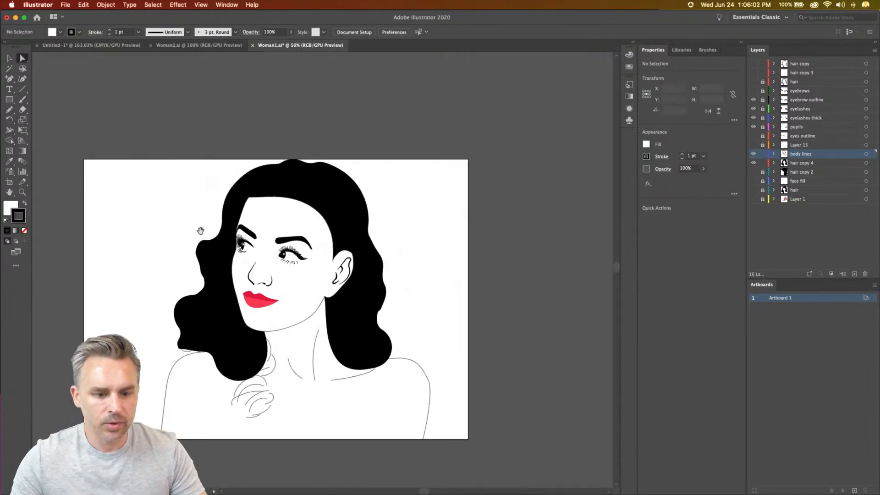
# - Lower the hair path's anchor at the middle of the forehead's top edge so it sits behind the white face shape
pyautogui.press('super+plus')
pyautogui.press('super+plus')
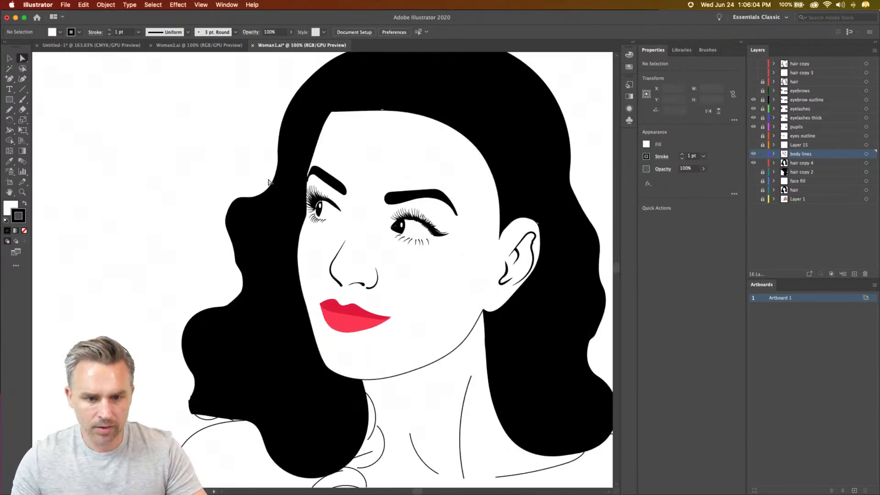
pyautogui.click(348, 185)
pyautogui.moveTo(373, 101); pyautogui.dragTo(361, 152)
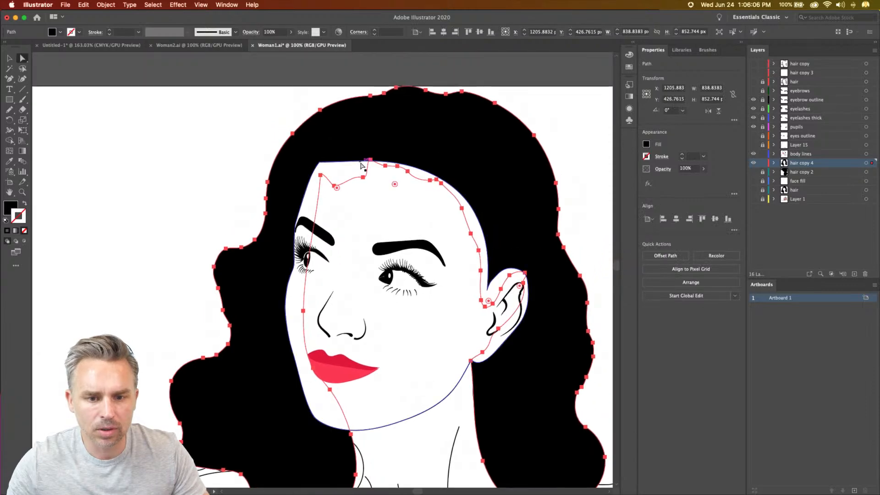
pyautogui.click(365, 162)
pyautogui.click(405, 165)
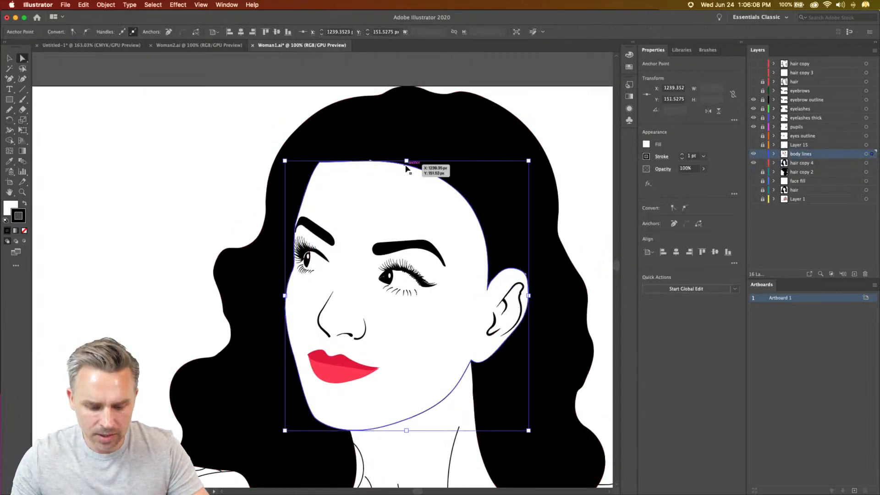
pyautogui.press('super+plus')
pyautogui.press('super+plus')
pyautogui.moveTo(386, 220); pyautogui.dragTo(402, 177)
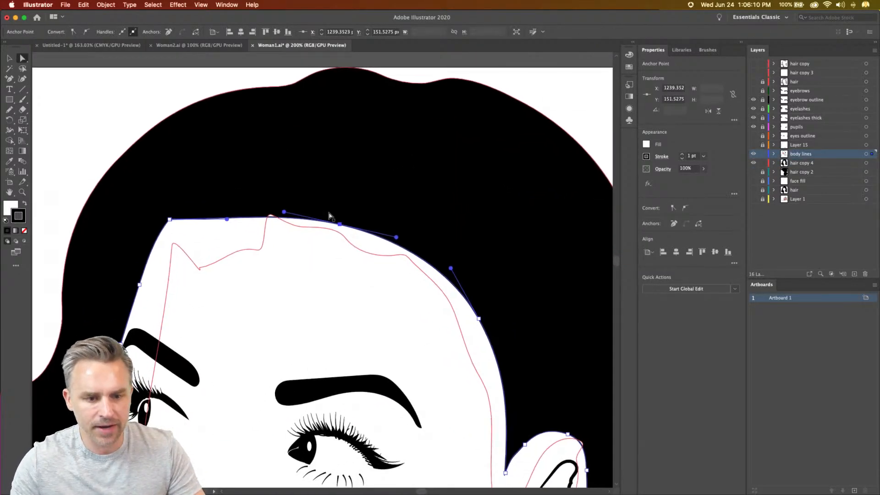
pyautogui.click(270, 215)
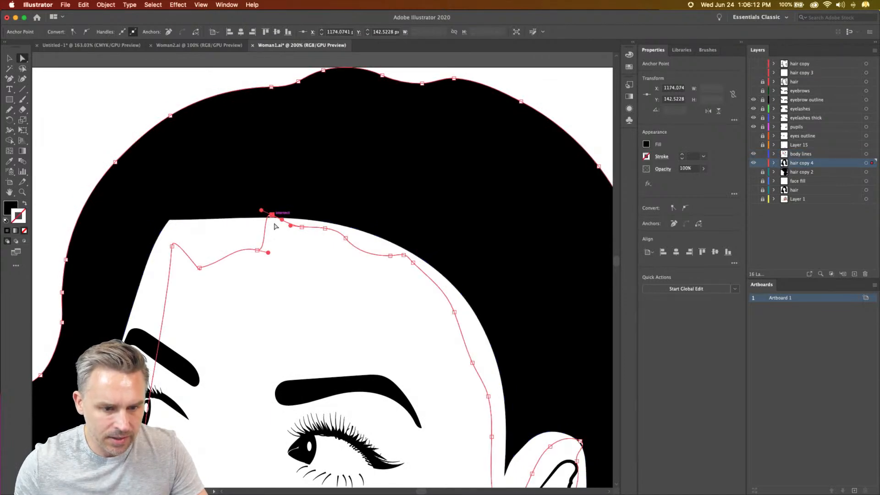
pyautogui.click(261, 221)
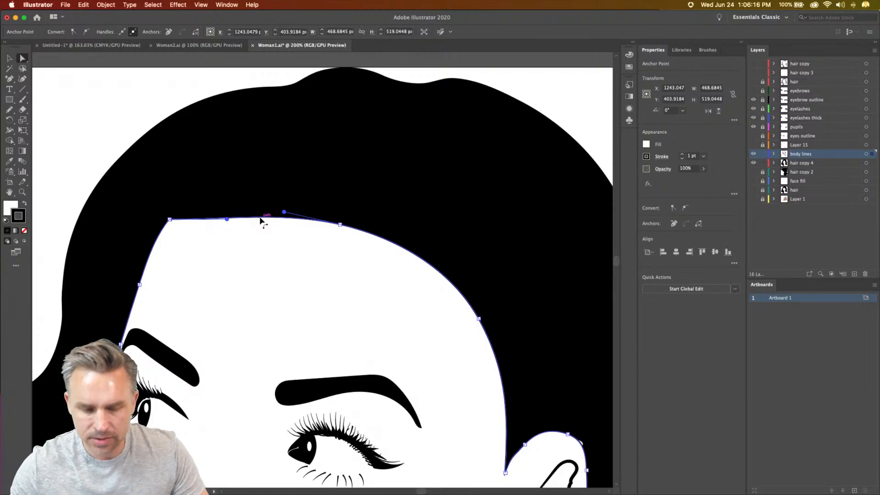
# - Add two anchor points with the Pen tool to the face path's curved hairline above the ear-side eyebrow
pyautogui.press('p')
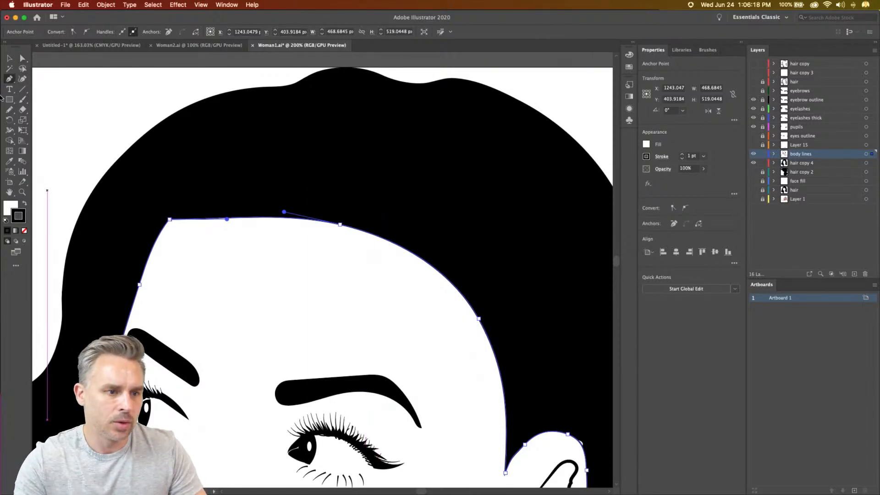
pyautogui.click(7, 80)
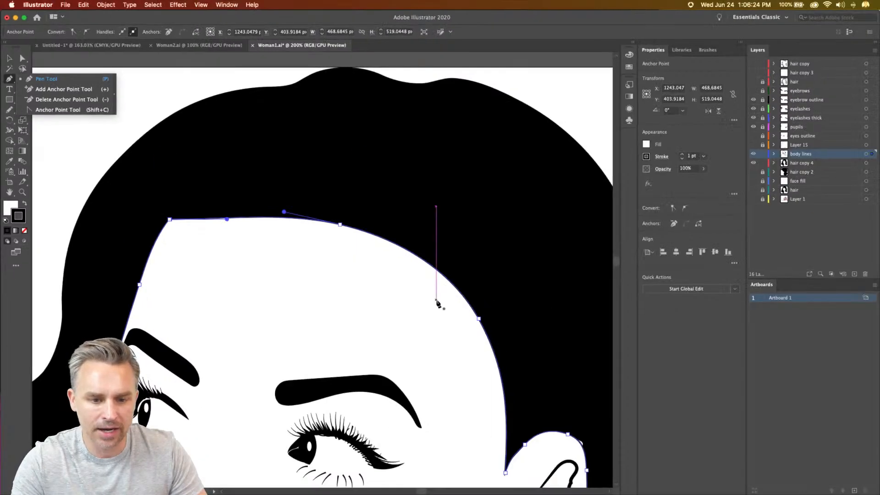
pyautogui.click(385, 239)
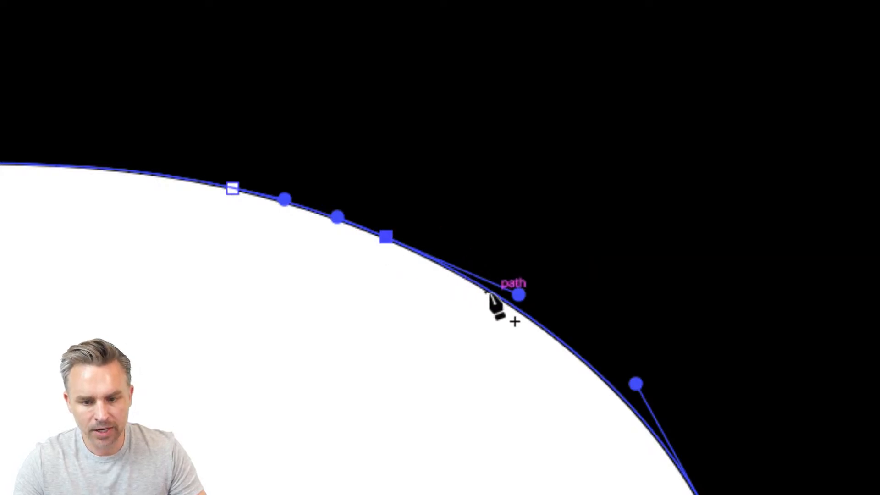
pyautogui.click(540, 325)
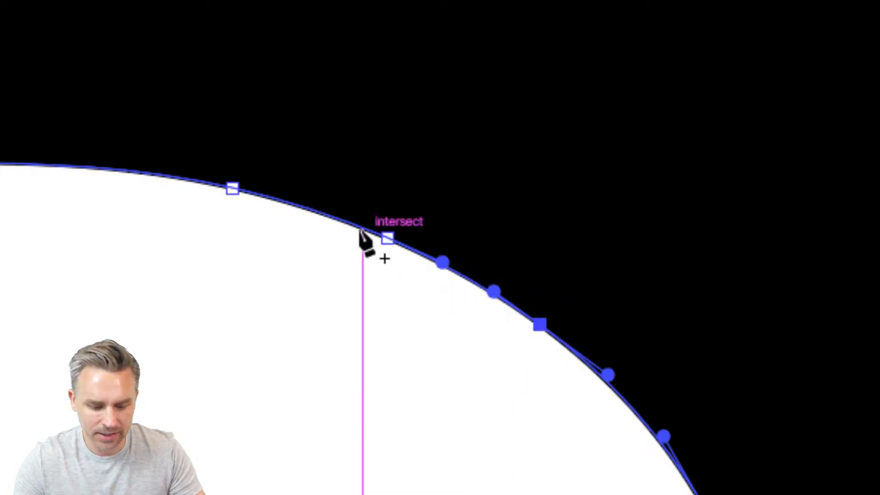
# - Pull the first added hairline anchor outward into the hair and convert it to a sharp corner point
pyautogui.click(385, 236)
pyautogui.moveTo(385, 236); pyautogui.dragTo(430, 173)
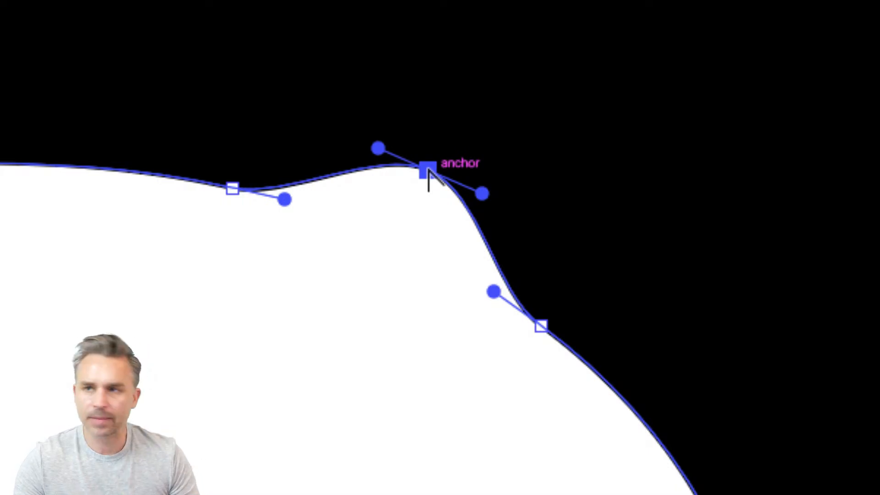
pyautogui.keyDown('alt'); pyautogui.click(428, 171); pyautogui.keyUp('alt')
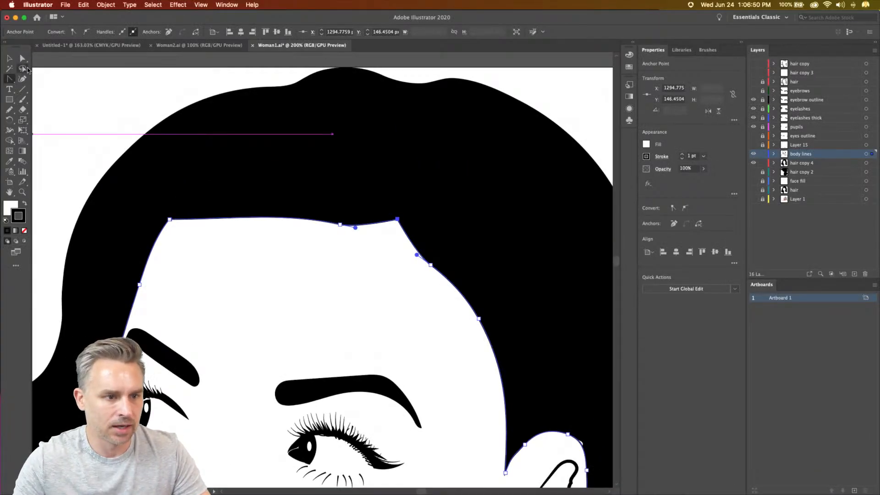
pyautogui.click(11, 80)
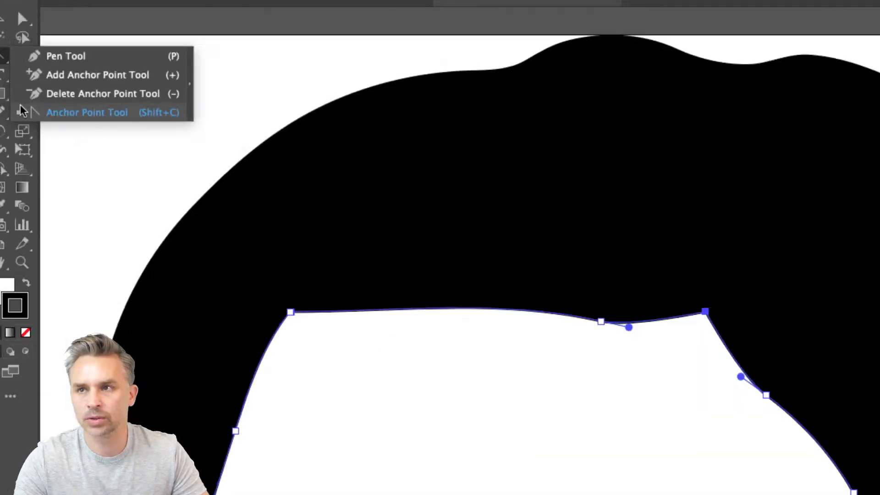
pyautogui.click(15, 99)
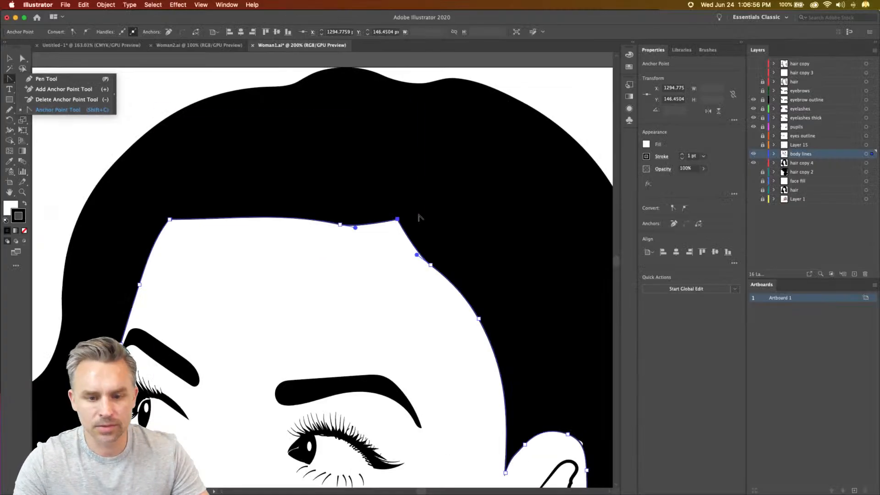
pyautogui.moveTo(397, 219); pyautogui.dragTo(403, 228)
pyautogui.press('super+z')
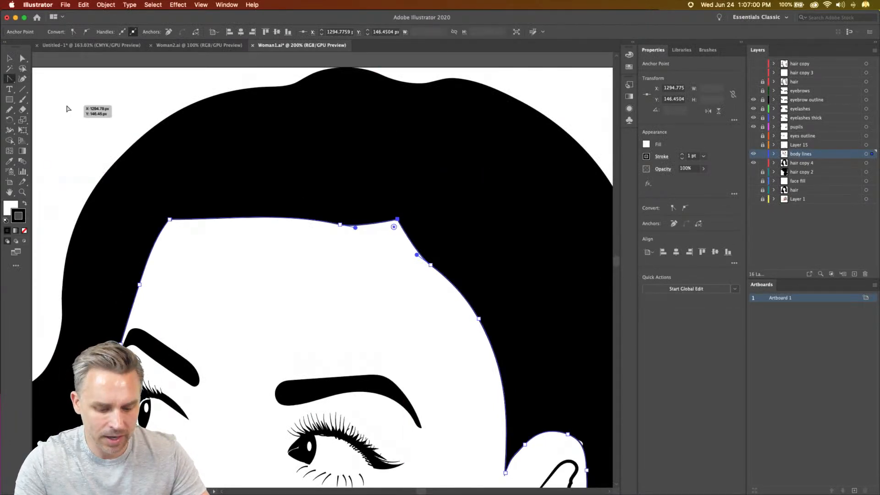
# - Shift the hairline's new corner anchor and its two neighbouring anchors slightly down toward the ear
pyautogui.press('a')
pyautogui.moveTo(398, 220); pyautogui.dragTo(409, 234)
pyautogui.moveTo(431, 265); pyautogui.dragTo(440, 274)
pyautogui.moveTo(340, 224); pyautogui.dragTo(344, 227)
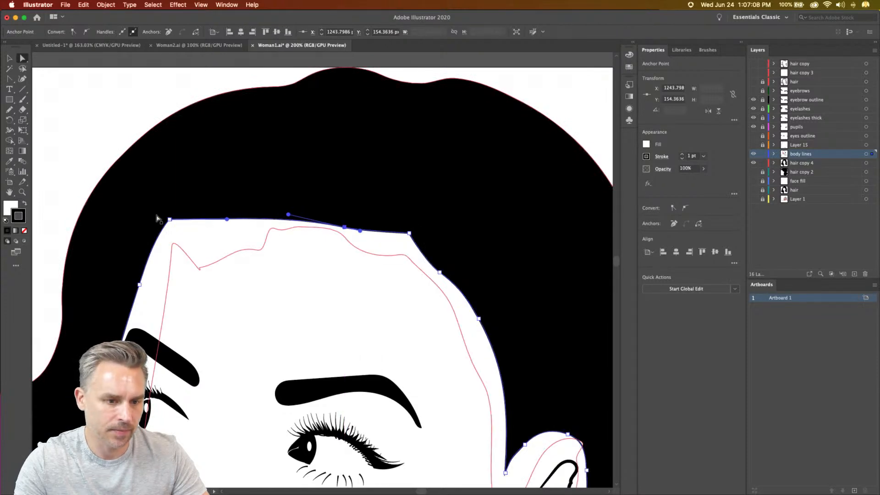
# - Round the forehead's upper corner on the side away from the ear to a radius of about 68 px
pyautogui.moveTo(173, 220)
pyautogui.mouseDown()
pyautogui.moveTo(189, 220)
pyautogui.moveTo(169, 221)
pyautogui.moveTo(189, 213)
pyautogui.moveTo(174, 220)
pyautogui.mouseUp()
pyautogui.press('-')
pyautogui.click(189, 213)
pyautogui.press('a')
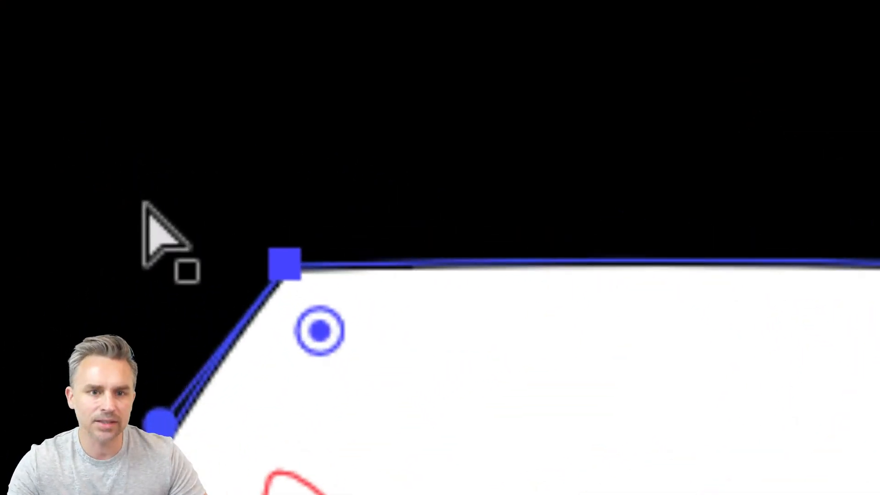
pyautogui.scroll(-2, 197, 412)
pyautogui.scroll(4, 163, 14)
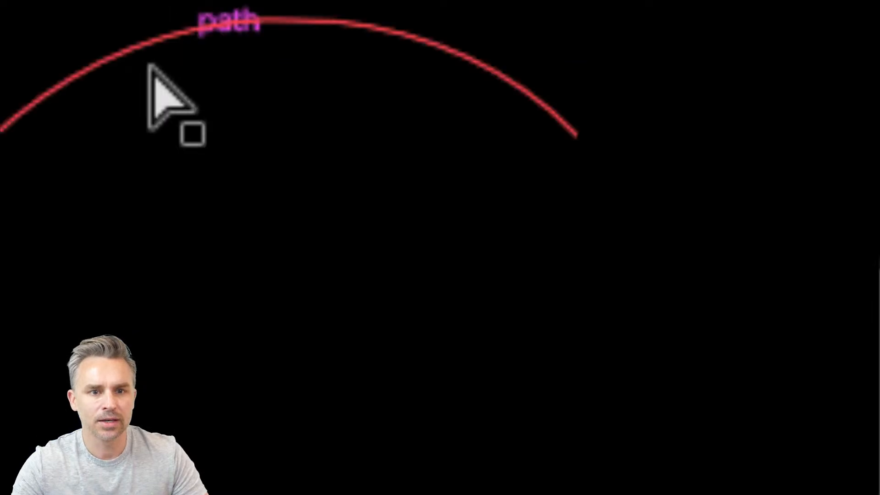
pyautogui.scroll(-3, 241, 481)
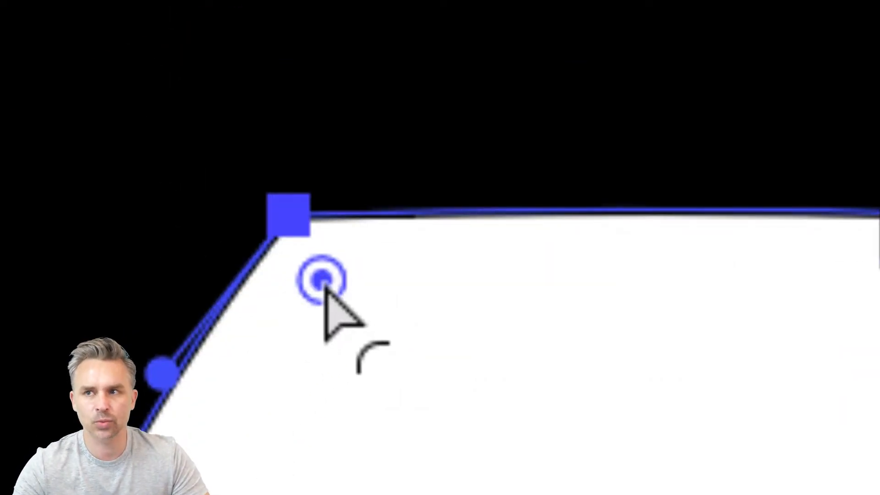
pyautogui.moveTo(326, 285); pyautogui.dragTo(479, 375)
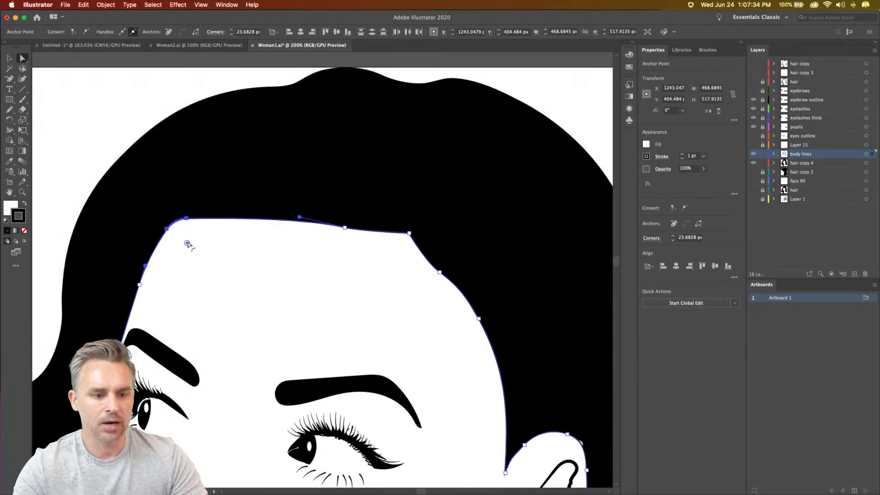
pyautogui.moveTo(187, 243); pyautogui.dragTo(221, 286)
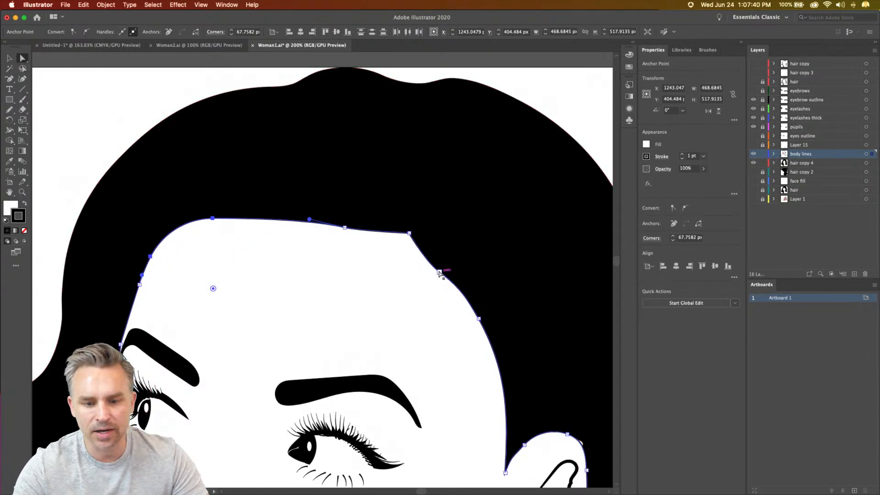
# - Smooth the hairline toward the ear by removing the anchor below the sharp corner and repositioning the corner and the following anchor, and deselect
pyautogui.click(439, 272)
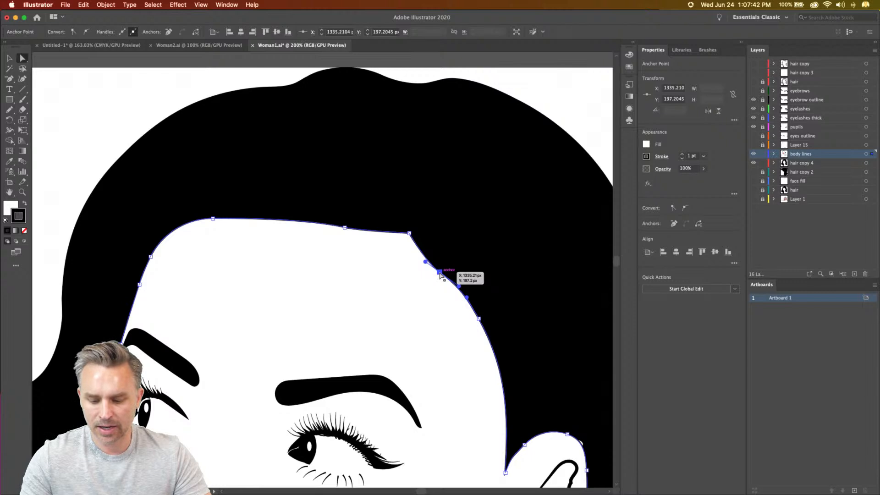
pyautogui.press('super+z')
pyautogui.click(22, 59)
pyautogui.moveTo(408, 233); pyautogui.dragTo(426, 244)
pyautogui.moveTo(466, 296); pyautogui.dragTo(456, 291)
pyautogui.moveTo(479, 319); pyautogui.dragTo(473, 317)
pyautogui.press('super+0')
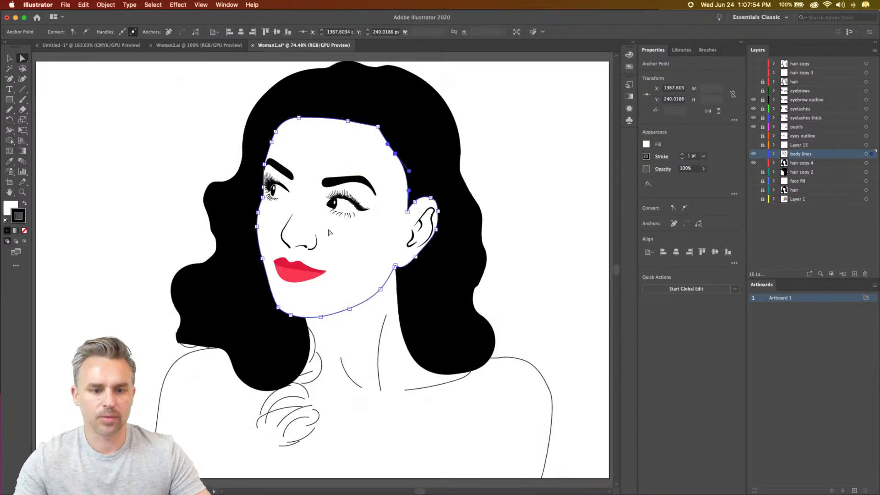
pyautogui.click(140, 209)
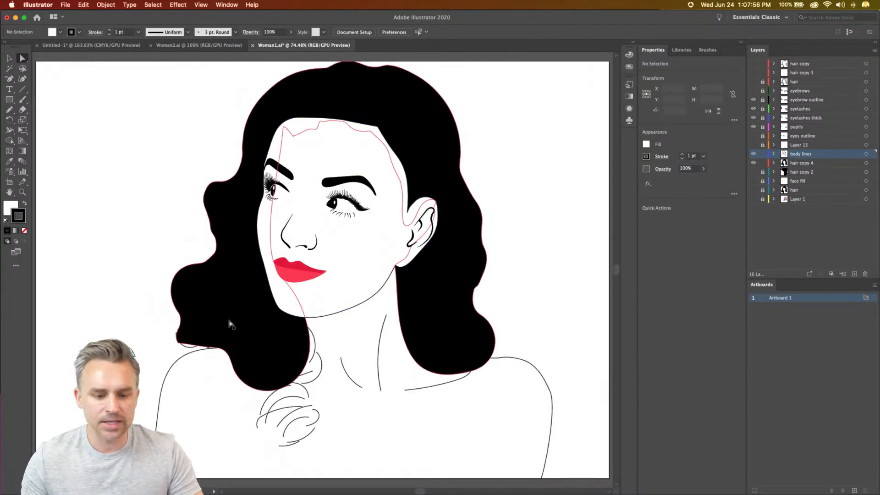
pyautogui.click(6, 60)
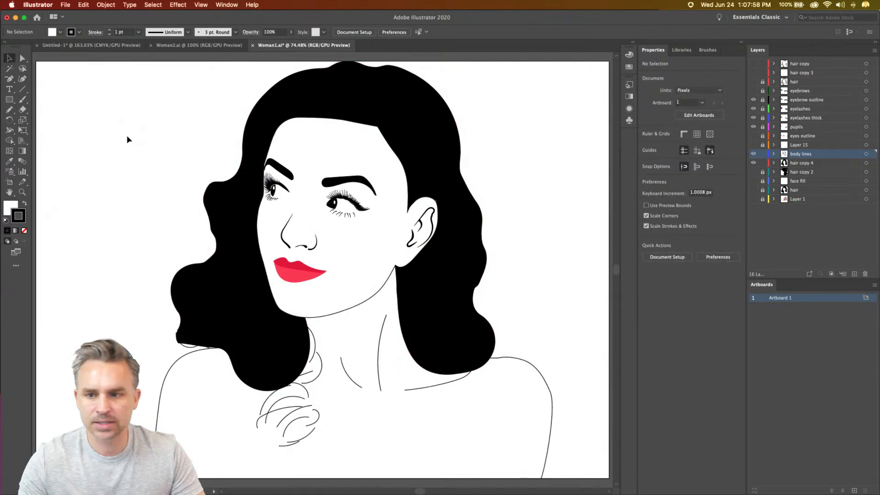
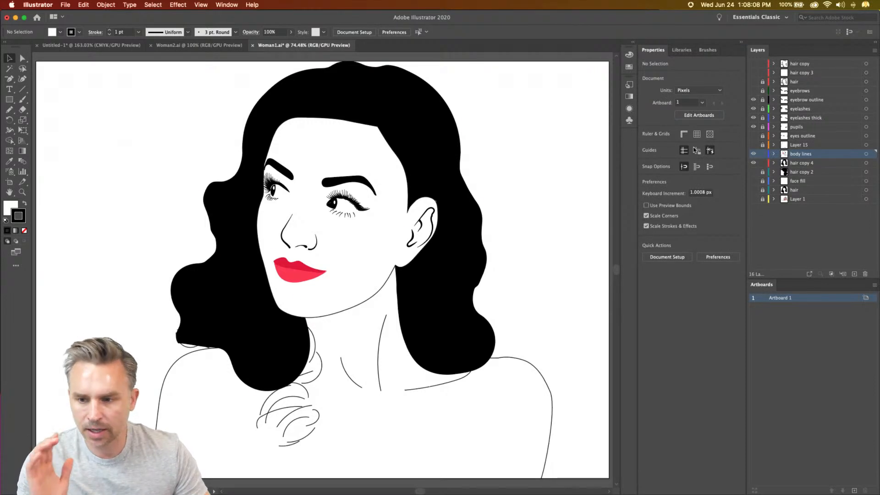
# - Add a new layer directly above the face fill layer and set up the Rectangle tool with a light blue fill and no stroke
pyautogui.click(802, 110)
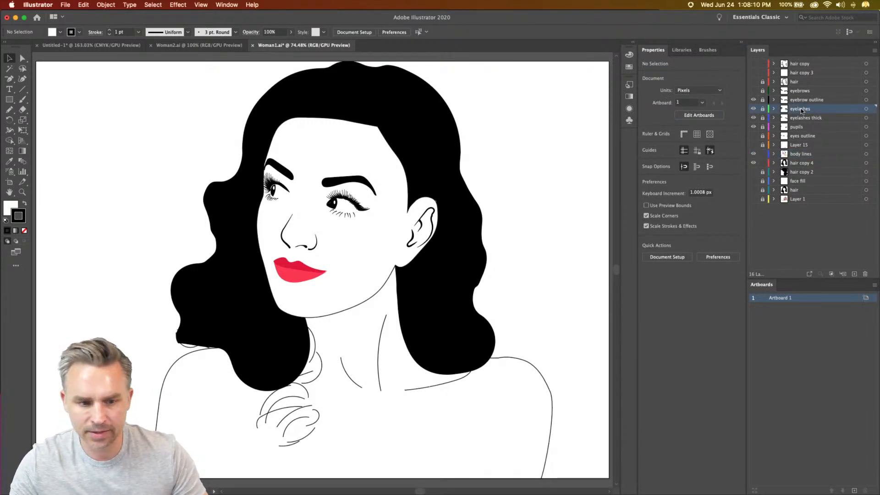
pyautogui.click(9, 98)
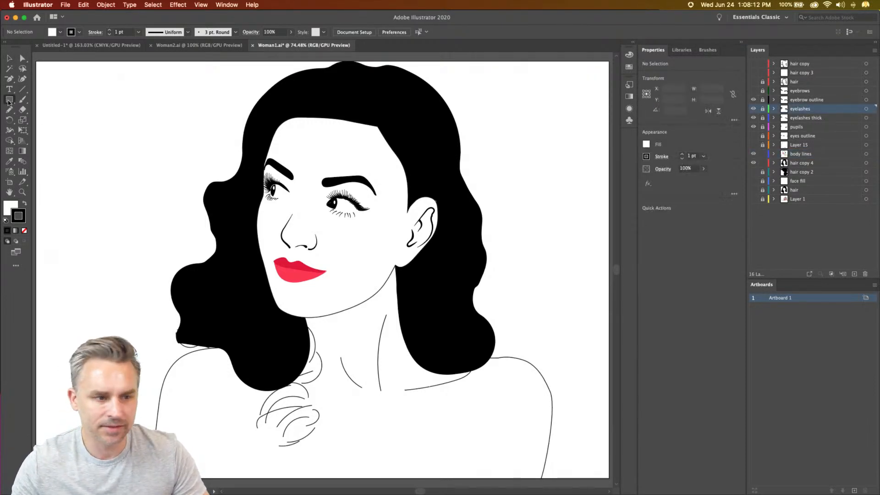
pyautogui.click(836, 181)
pyautogui.click(850, 274)
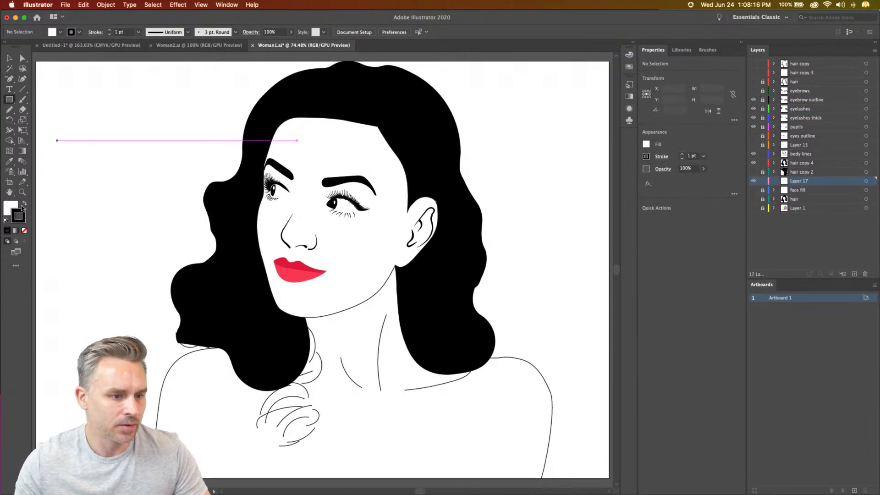
pyautogui.click(24, 230)
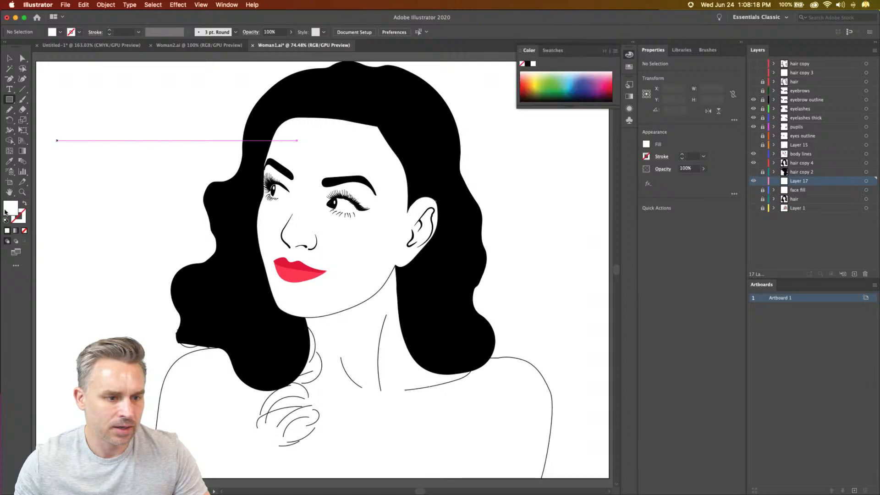
pyautogui.click(564, 72)
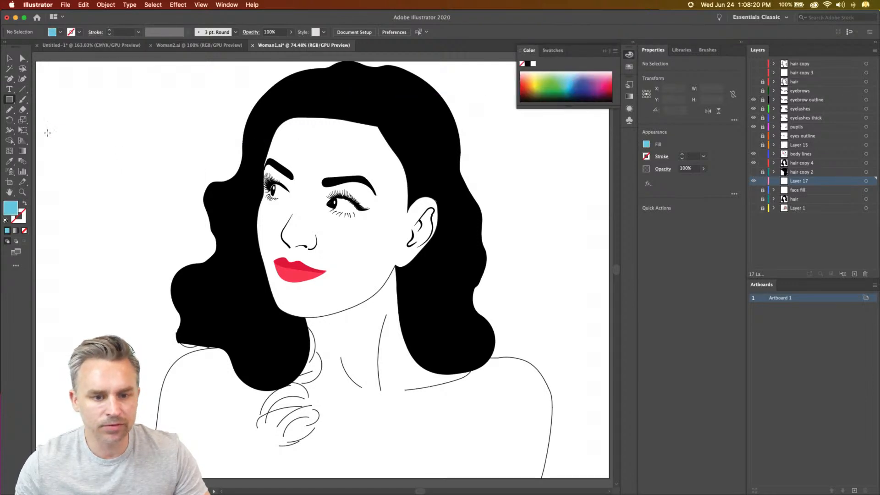
# - Draw a light blue background rectangle about 1383 by 1019 px behind the woman and lock its layer
pyautogui.moveTo(43, 65); pyautogui.dragTo(612, 449)
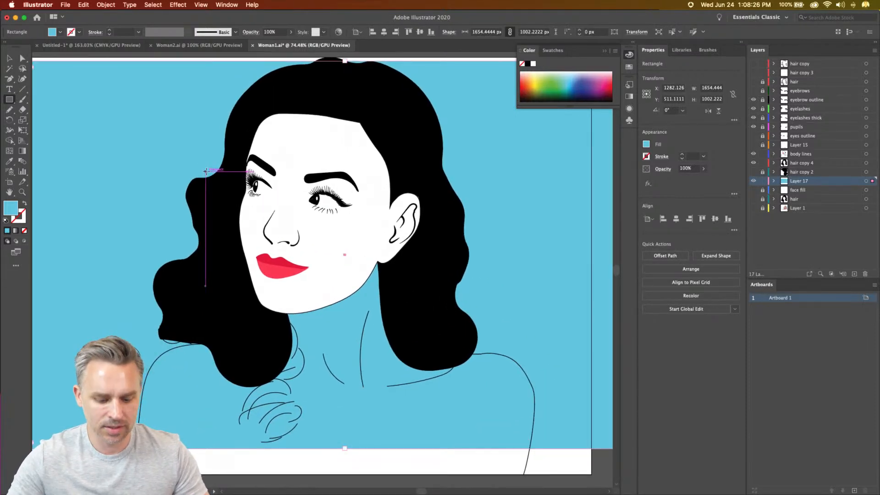
pyautogui.press('cmd+z')
pyautogui.moveTo(42, 61); pyautogui.dragTo(564, 449)
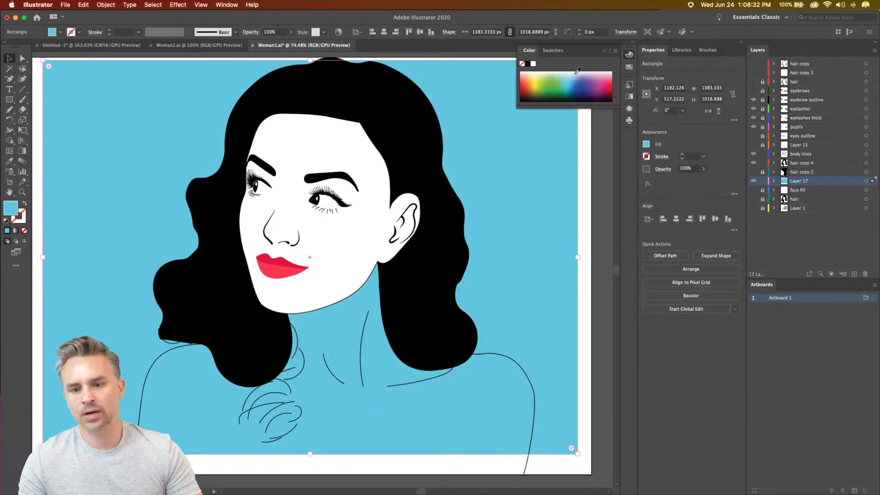
pyautogui.click(606, 52)
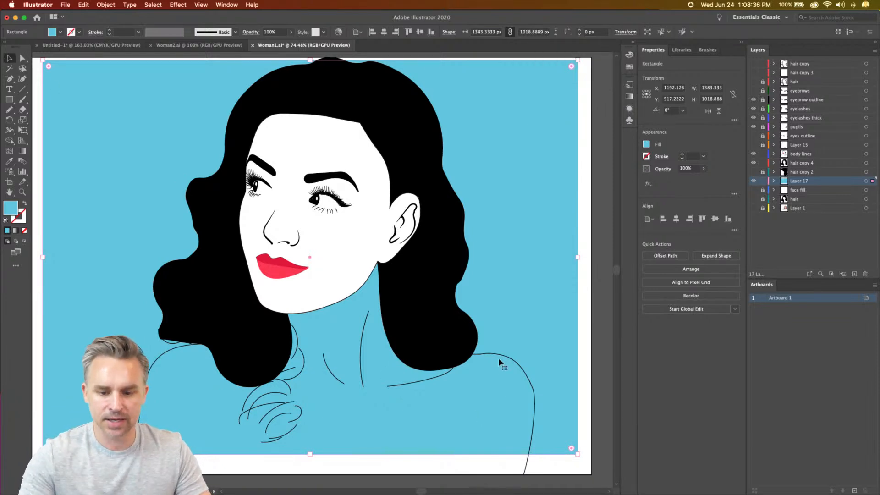
pyautogui.click(763, 182)
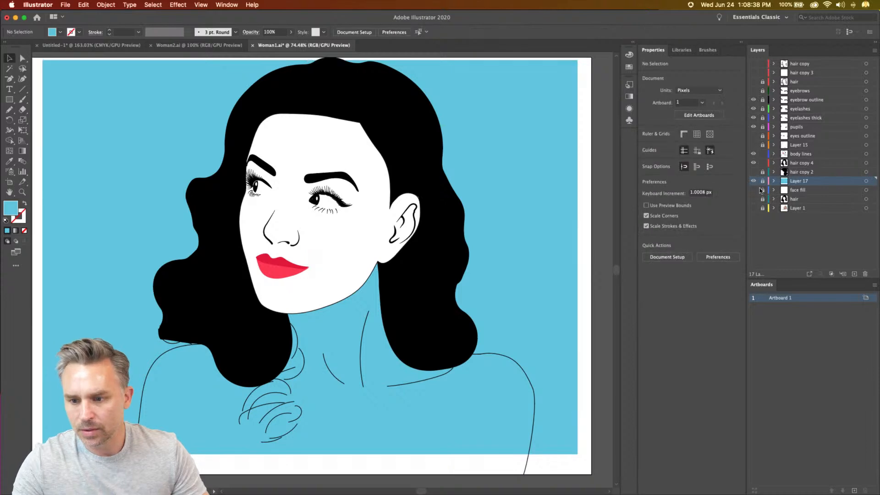
# - Copy both outer shoulder lines in place onto a new layer above the body lines layer
pyautogui.click(490, 357)
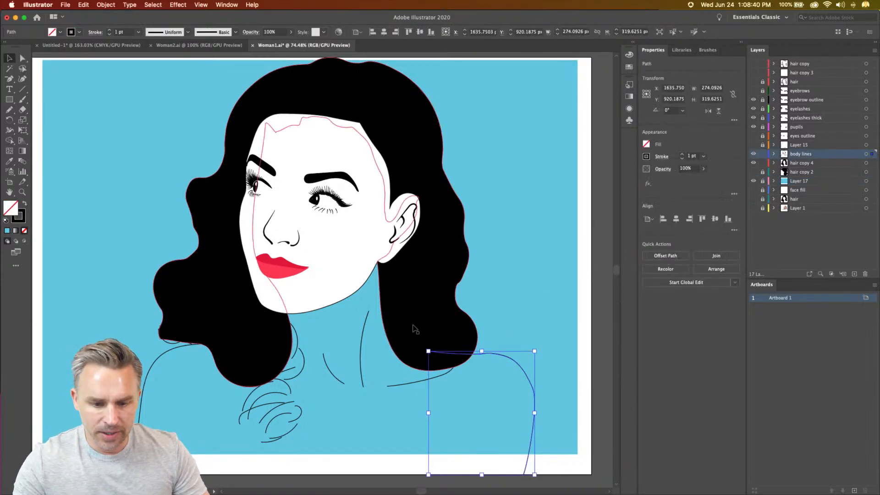
pyautogui.keyDown('shift'); pyautogui.click(162, 360); pyautogui.keyUp('shift')
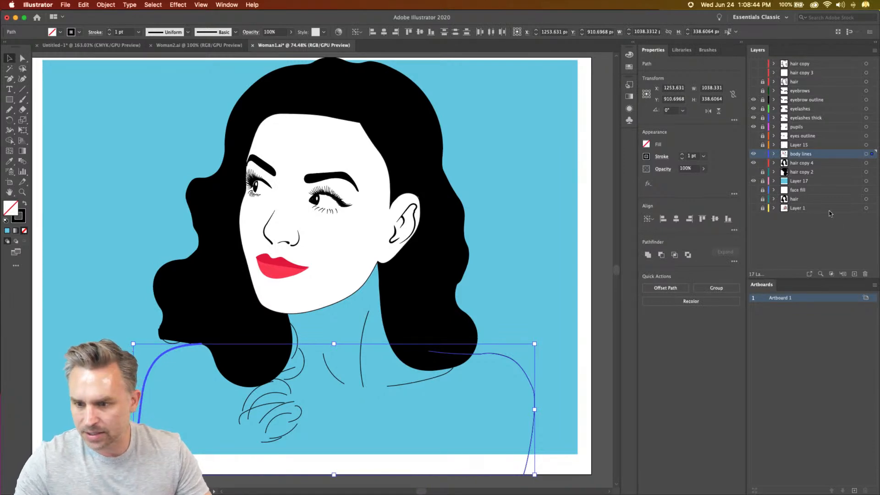
pyautogui.click(854, 274)
pyautogui.press('super+f')
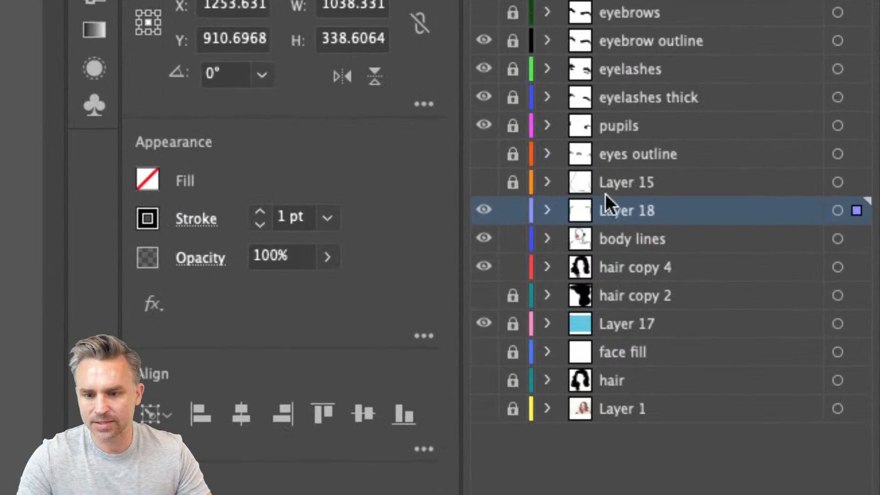
# - Rename the new layer "fill color for skin" and move it below the body lines layer
pyautogui.doubleClick(796, 153)
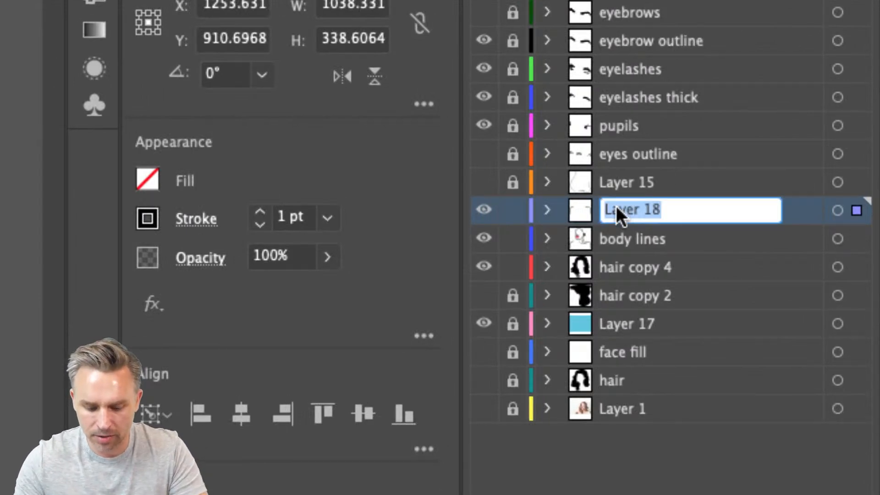
pyautogui.write('fill color for skin')
pyautogui.press('Return')
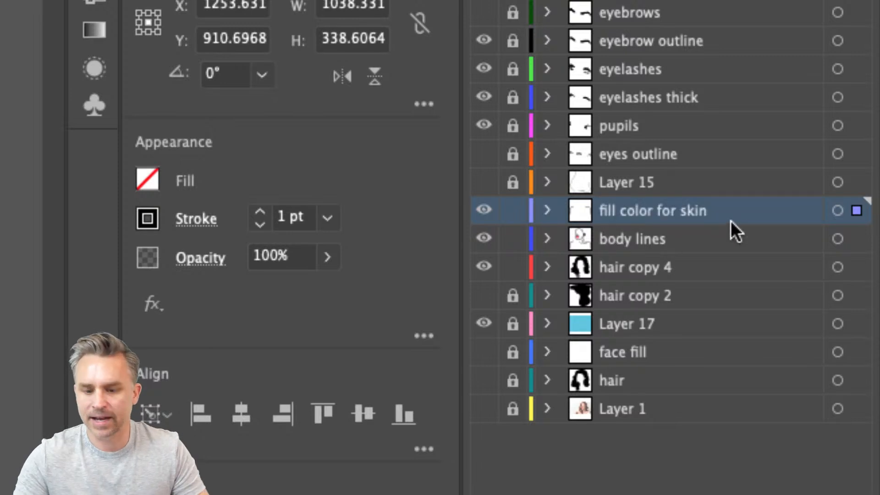
pyautogui.moveTo(680, 205); pyautogui.dragTo(687, 257)
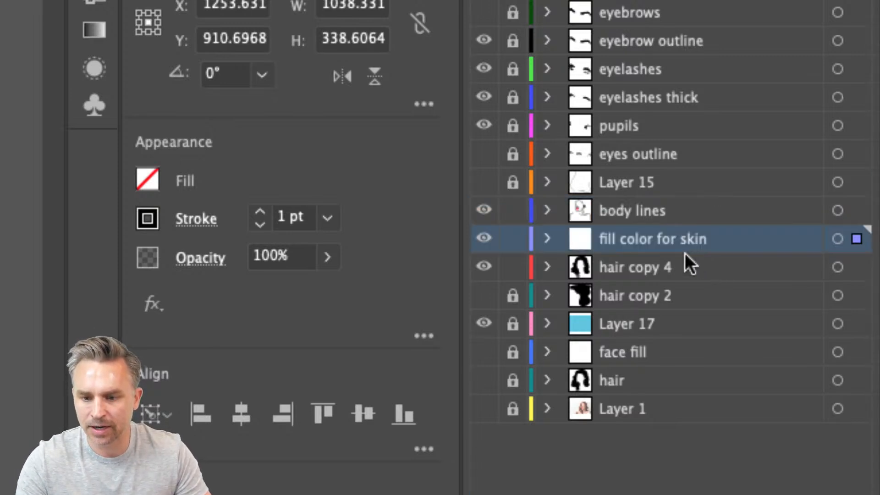
# - Extend the copied shoulder line farther from the ear with the Pen tool under the hair, across the lower face and down along the neck
pyautogui.click(485, 210)
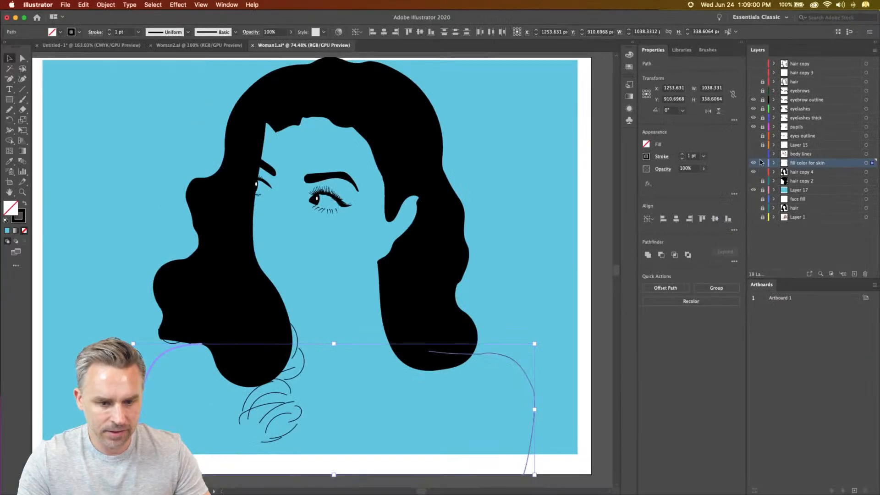
pyautogui.press('p')
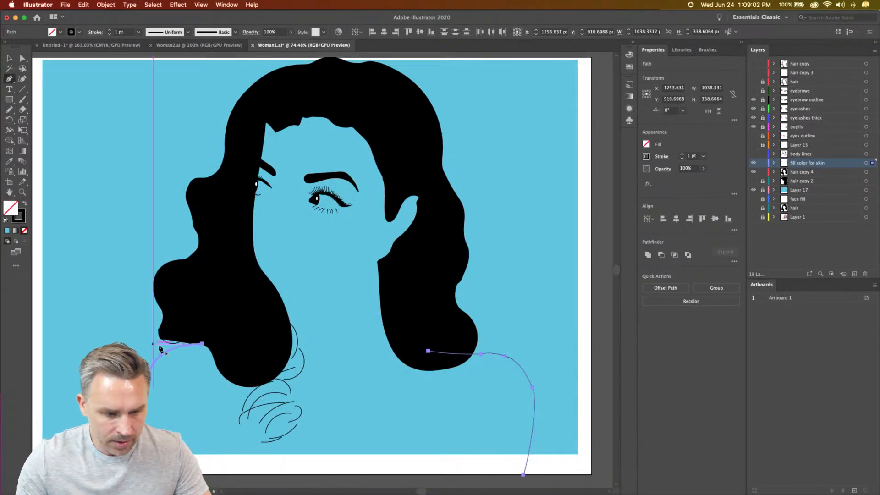
pyautogui.click(202, 343)
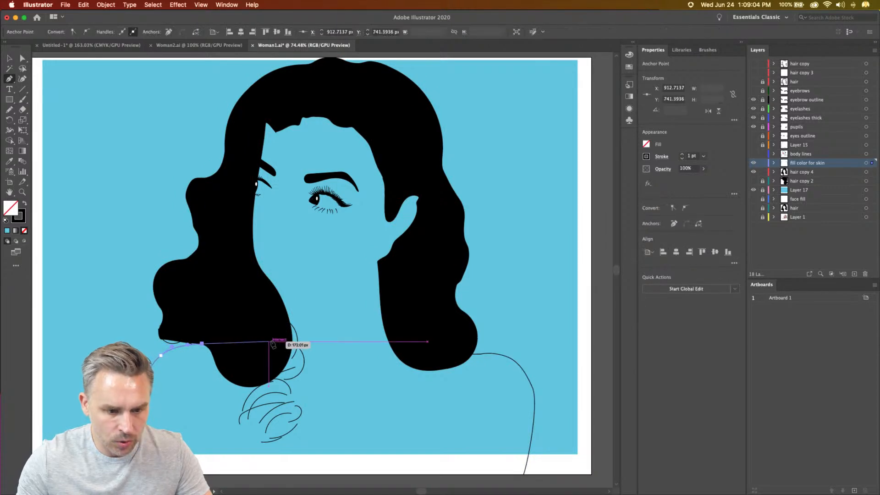
pyautogui.moveTo(270, 339); pyautogui.dragTo(277, 328)
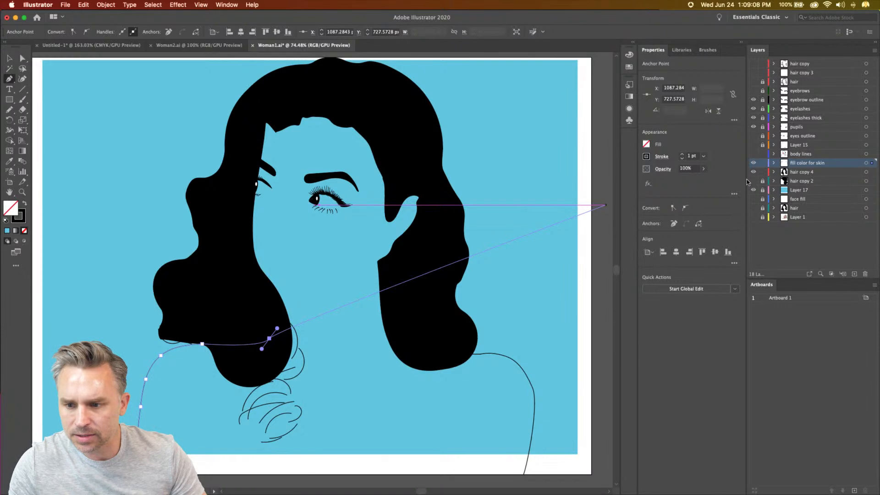
pyautogui.click(753, 154)
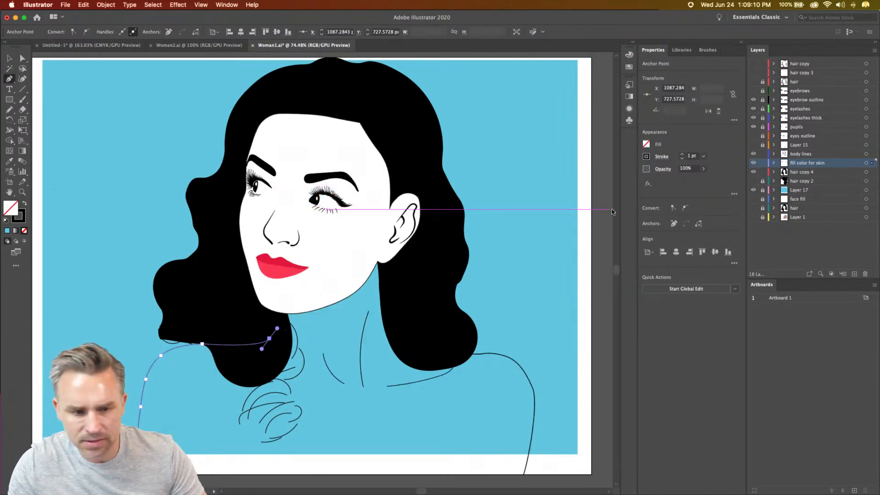
pyautogui.click(279, 307)
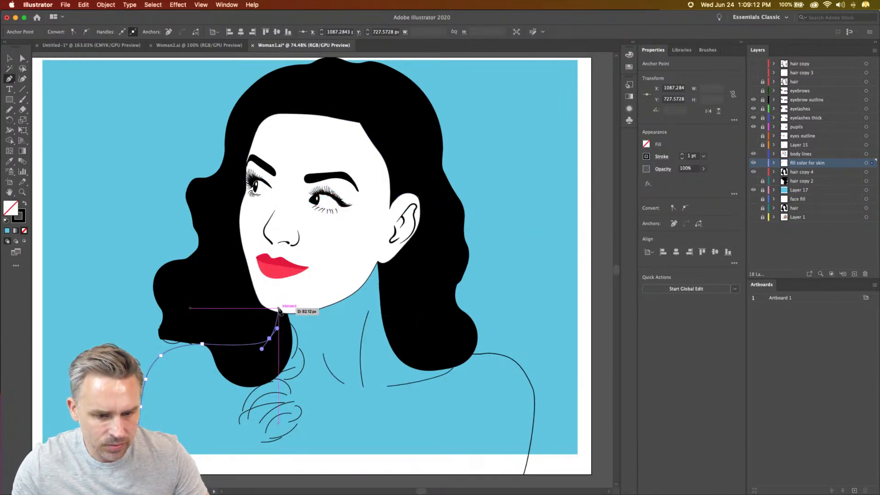
pyautogui.click(378, 256)
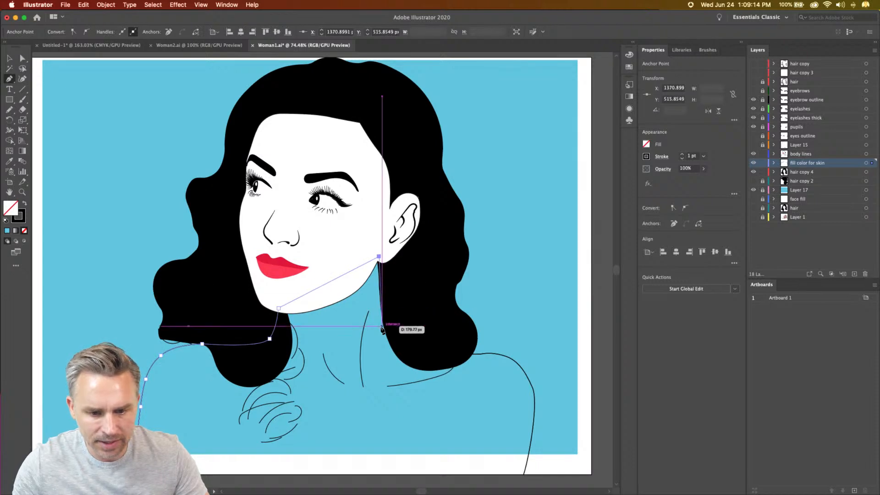
pyautogui.moveTo(390, 343); pyautogui.dragTo(399, 352)
pyautogui.press('super+a')
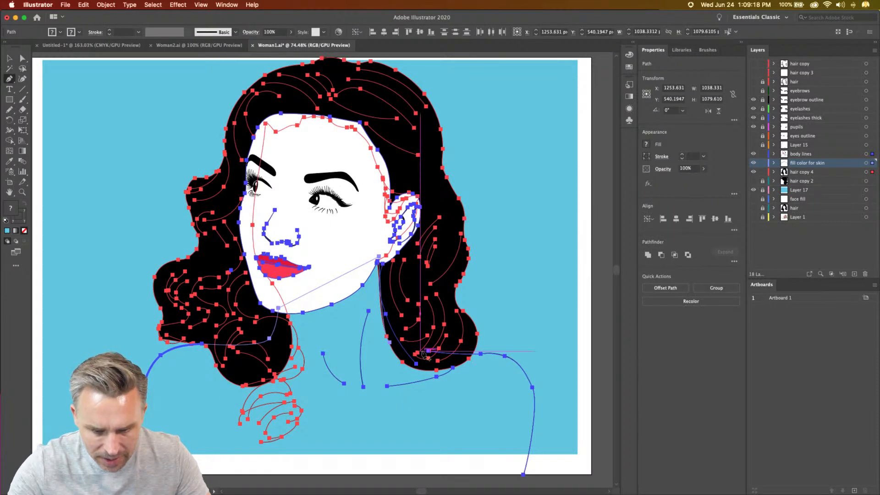
pyautogui.press('super+shift+a')
pyautogui.moveTo(429, 351); pyautogui.dragTo(448, 352)
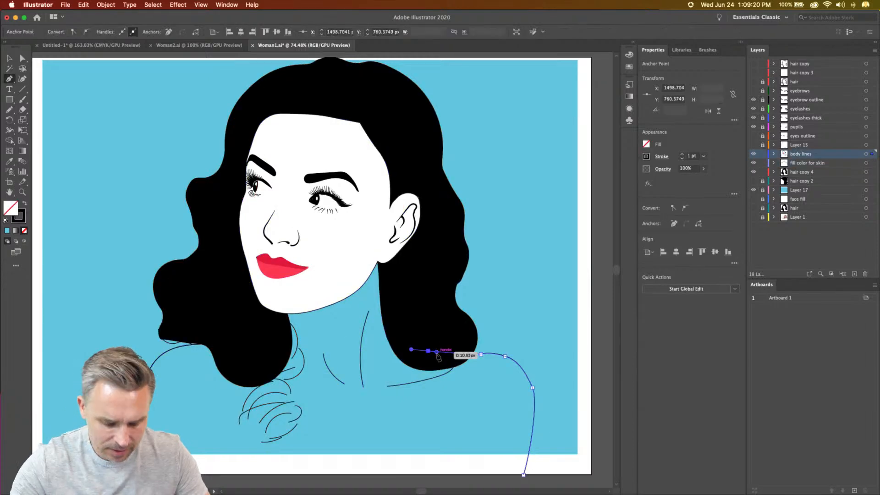
pyautogui.press('super+z')
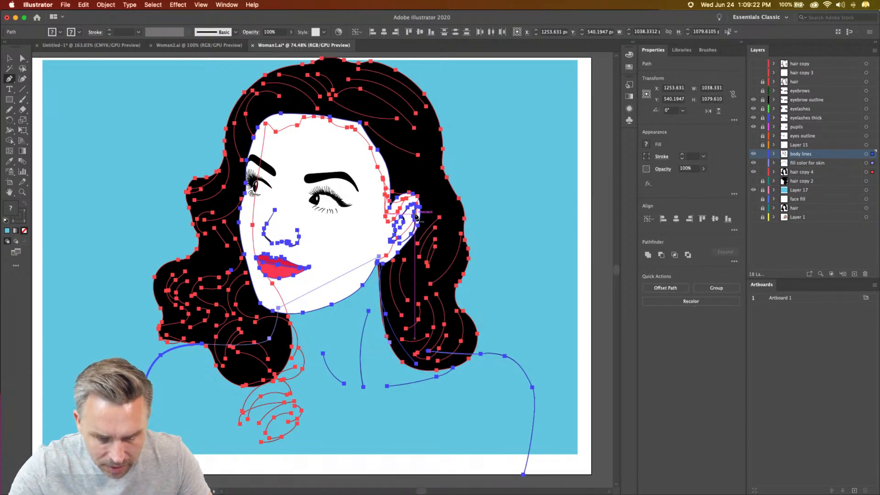
# - Lock the body lines and hair copy 4 layers, leaving the fill color for skin layer active and editable
pyautogui.click(763, 163)
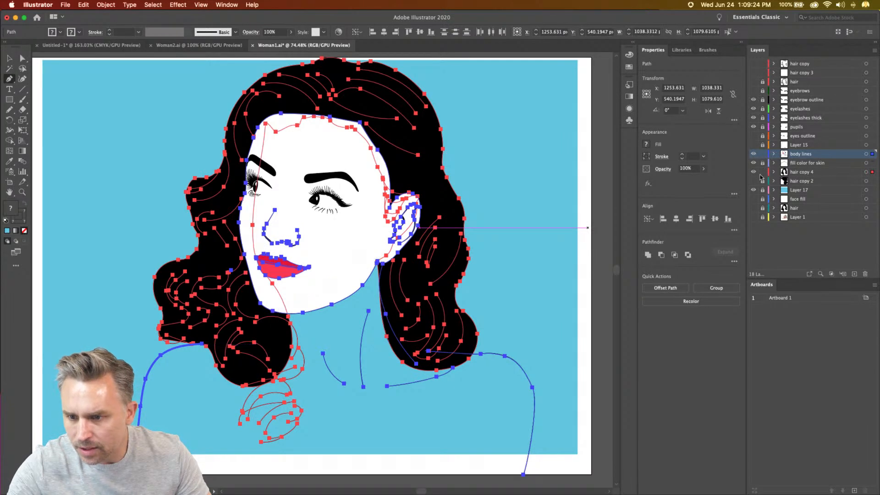
pyautogui.click(762, 156)
pyautogui.click(799, 164)
pyautogui.click(762, 173)
# - Try to join the skin outline's open end by the neck to the inner end of the other shoulder line with the Pen tool
pyautogui.press('super+a')
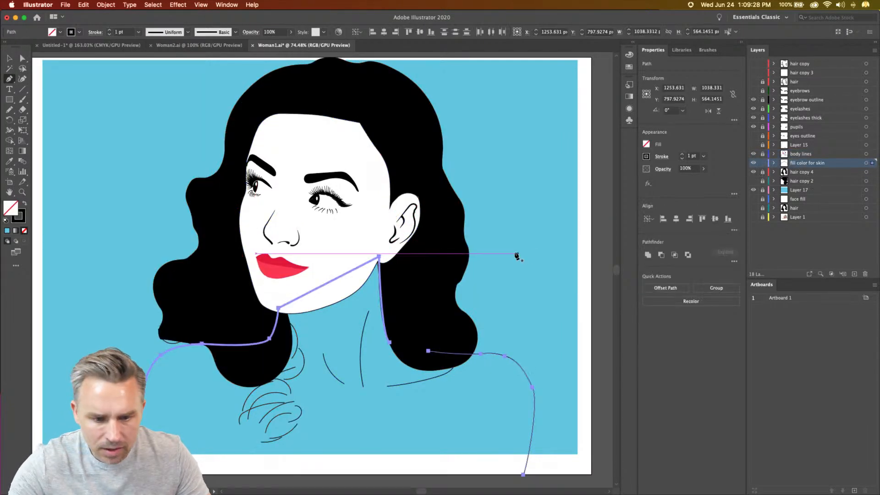
pyautogui.moveTo(387, 342); pyautogui.dragTo(429, 351)
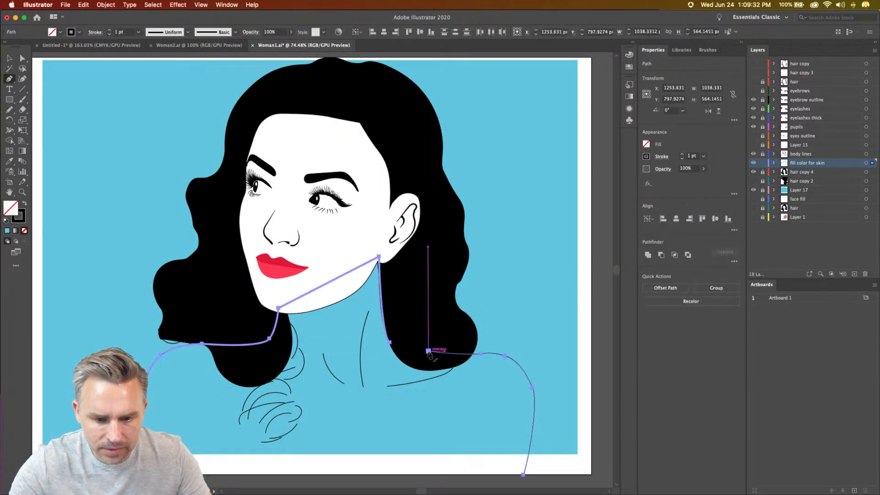
pyautogui.press('super+a')
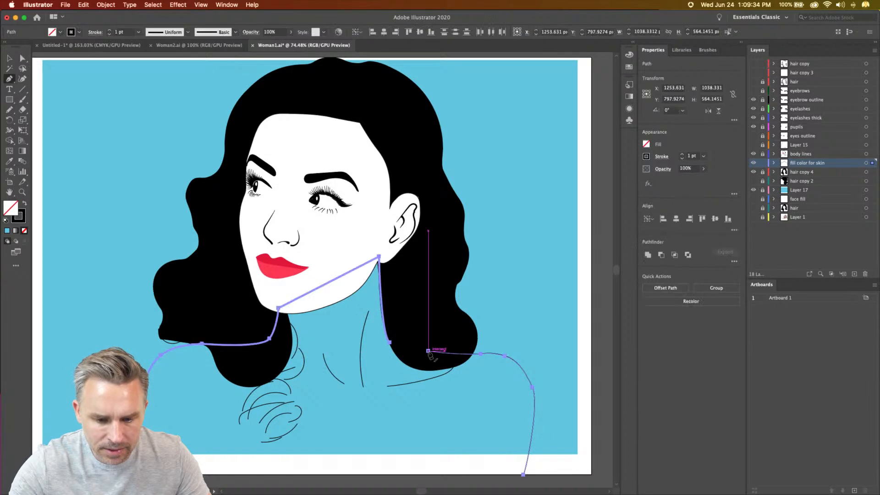
pyautogui.click(429, 351)
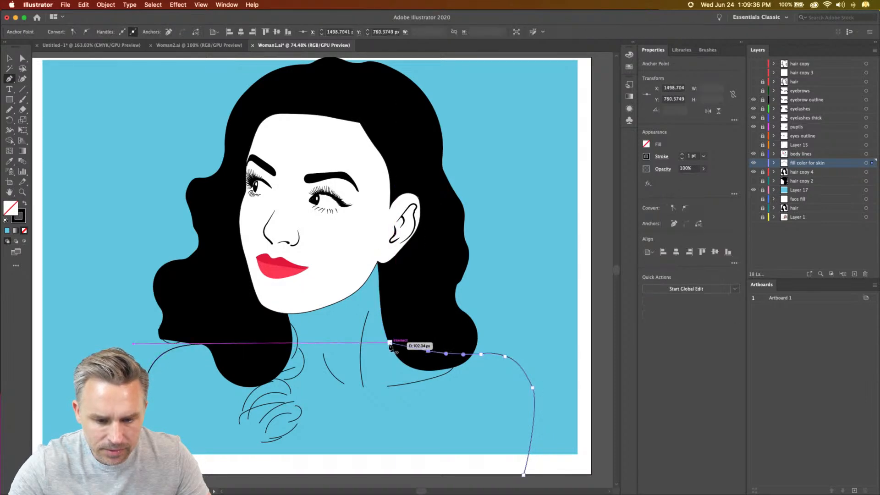
pyautogui.click(389, 342)
pyautogui.click(390, 342)
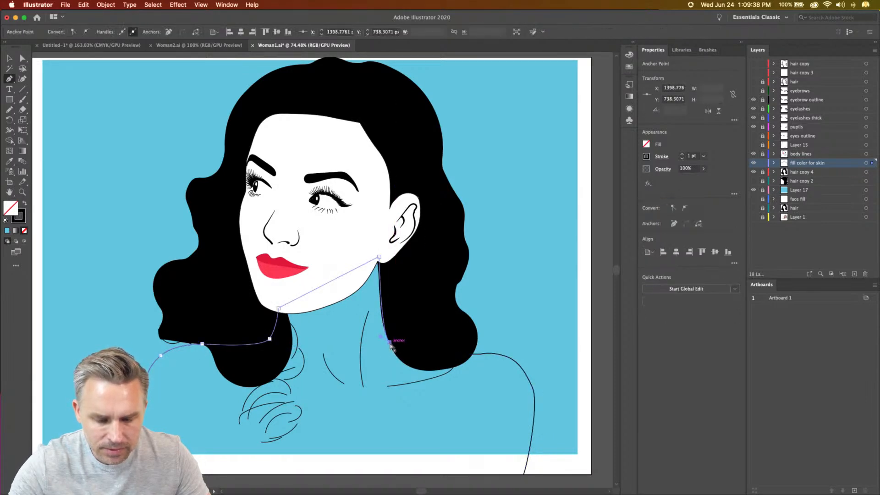
# - Move the inner end of the other shoulder line under the hair closer to the skin outline's open end by the neck
pyautogui.press('super+equal')
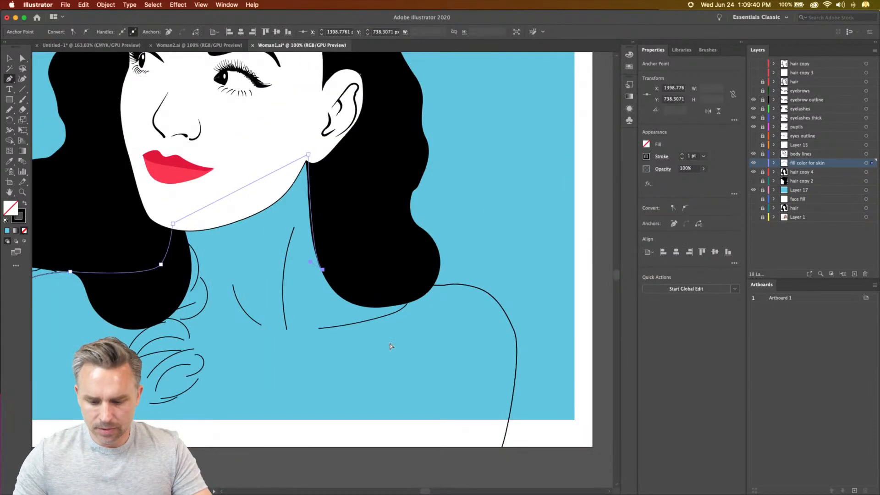
pyautogui.press('super+equal')
pyautogui.press('super+equal')
pyautogui.moveTo(391, 345); pyautogui.dragTo(268, 302)
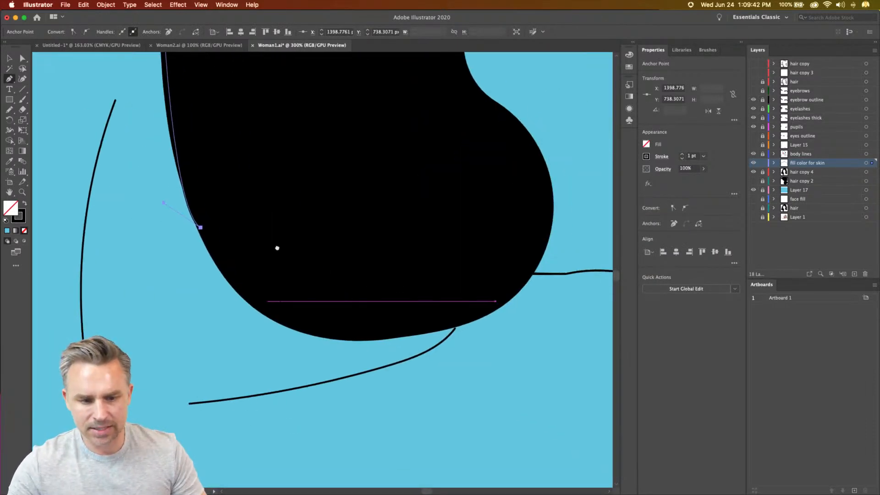
pyautogui.press('super+a')
pyautogui.press('a')
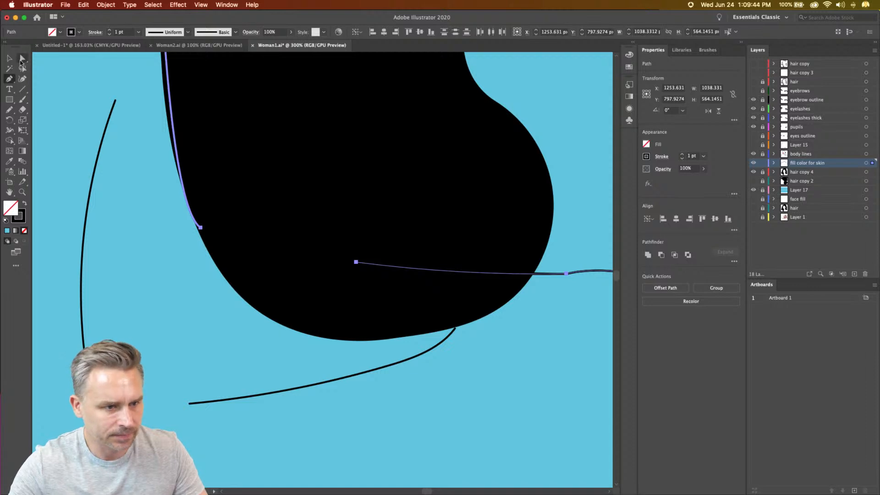
pyautogui.click(356, 262)
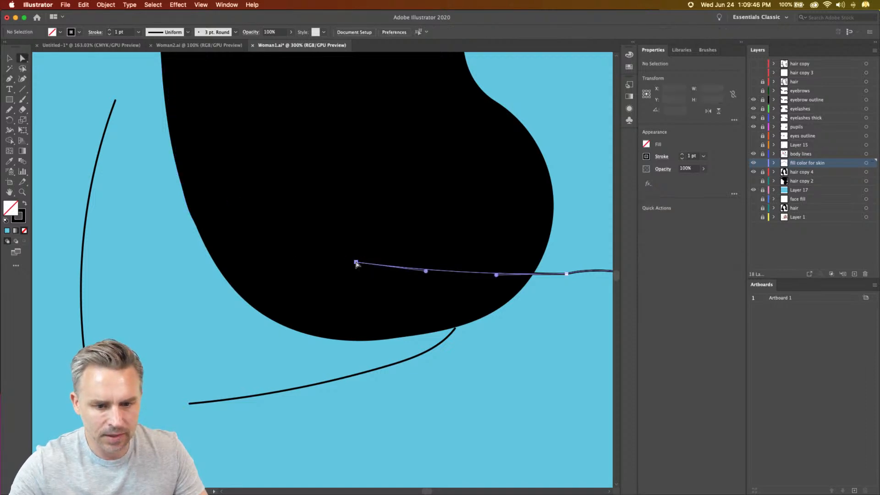
pyautogui.moveTo(356, 263); pyautogui.dragTo(255, 267)
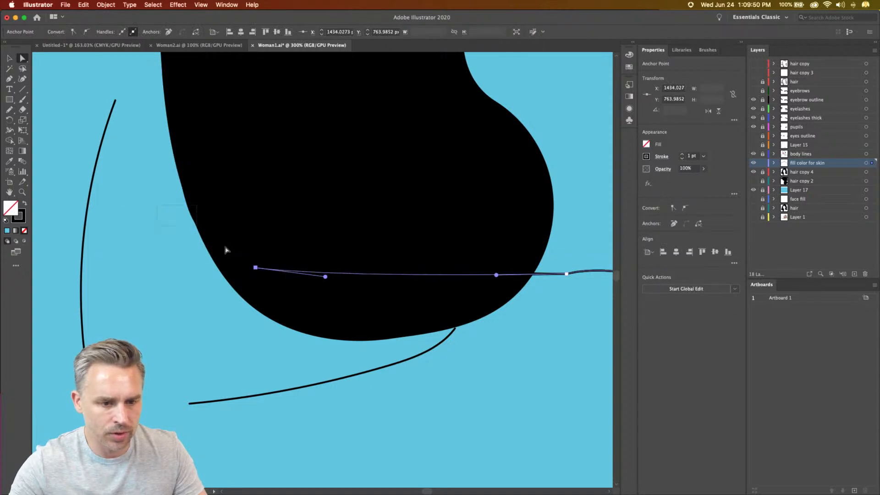
# - Join the neck end of the skin outline to the shoulder line's inner end with a Pencil stroke under the hair
pyautogui.keyDown('shift'); pyautogui.click(199, 228); pyautogui.keyUp('shift')
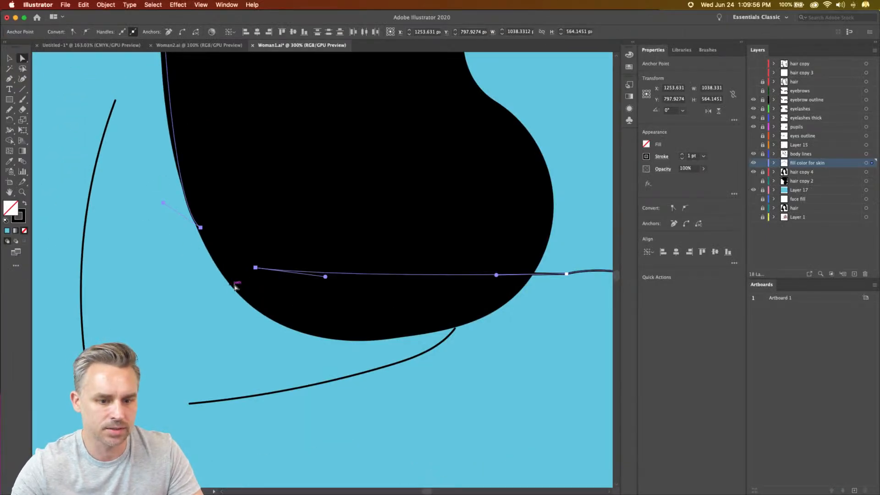
pyautogui.click(255, 268)
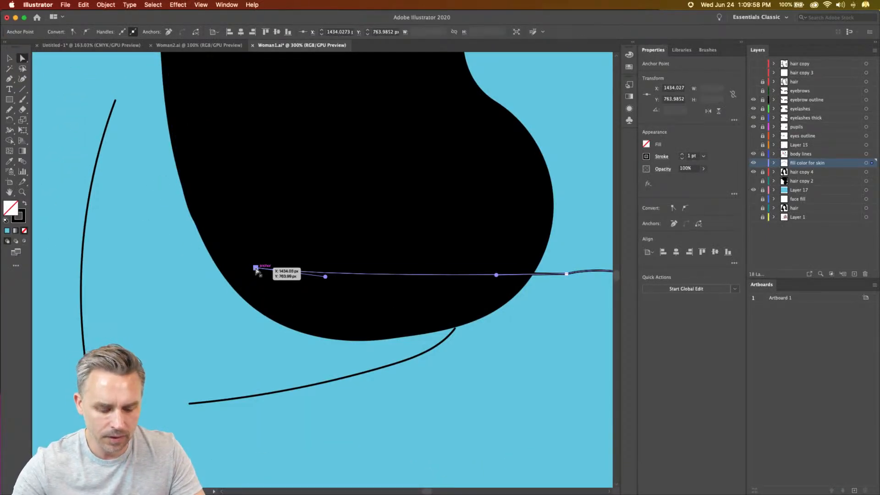
pyautogui.press('super+a')
pyautogui.press('n')
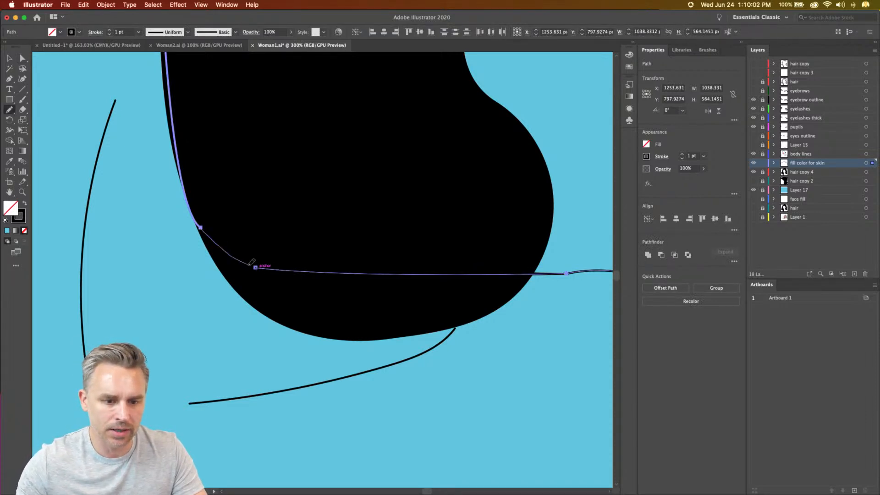
pyautogui.moveTo(260, 264); pyautogui.dragTo(262, 264)
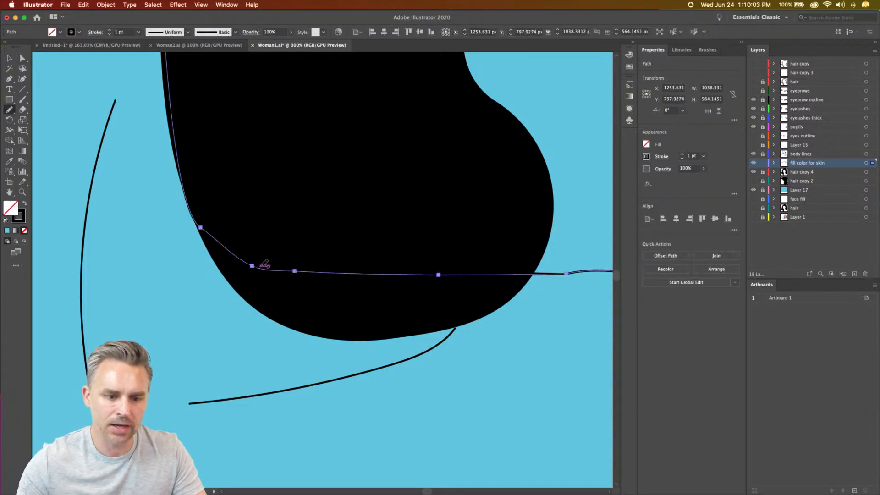
# - Give the joined skin shape a white fill with no stroke, leaving it deselected
pyautogui.click(25, 205)
pyautogui.doubleClick(10, 209)
pyautogui.moveTo(137, 112); pyautogui.dragTo(100, 82)
pyautogui.press('Return')
pyautogui.click(9, 59)
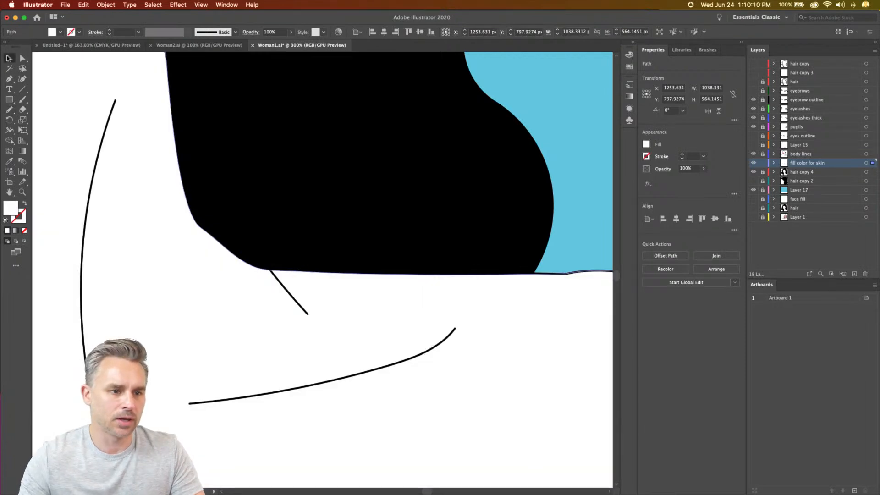
pyautogui.press('super+0')
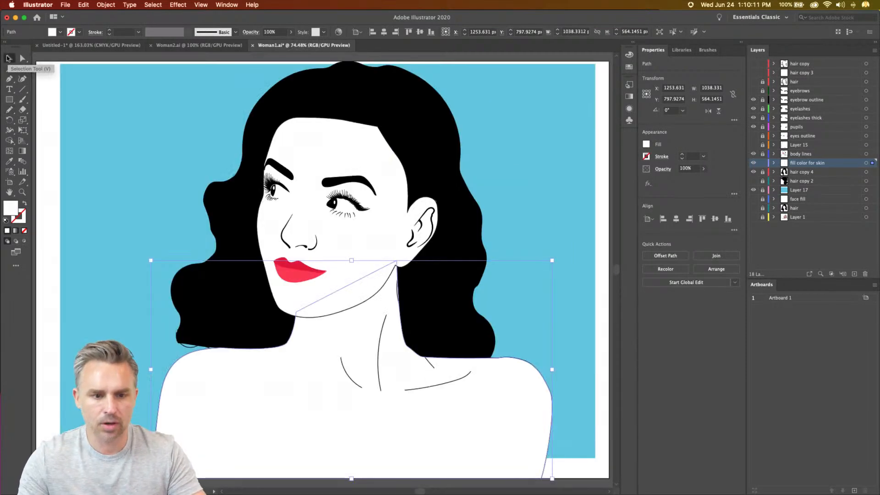
pyautogui.click(44, 123)
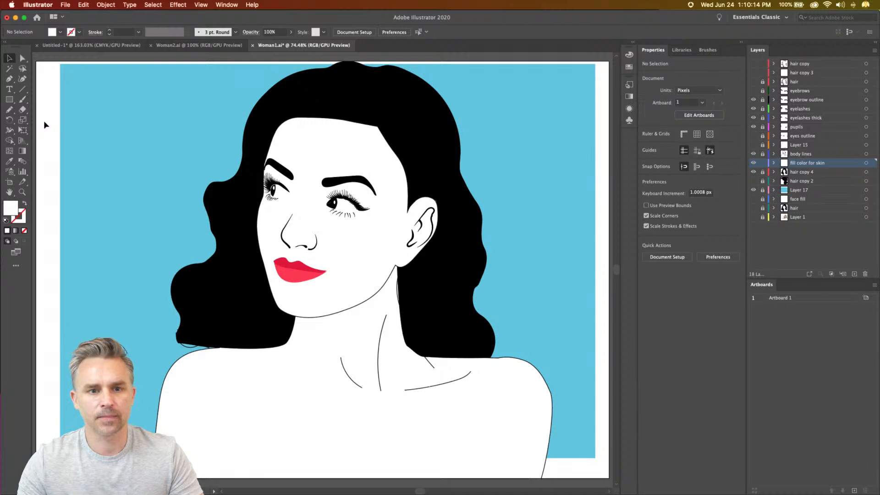
# - Switch to the Woman2.ai document and examine the white strand lines in the finished portrait's hair
pyautogui.click(180, 45)
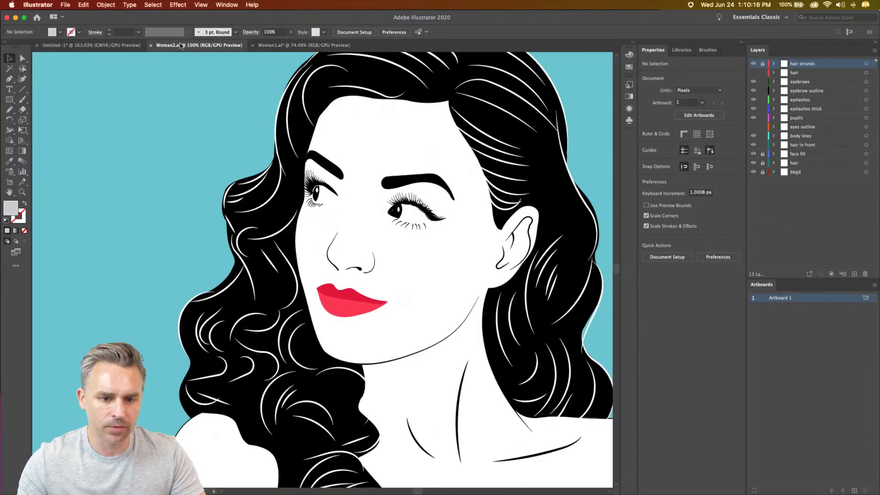
pyautogui.moveTo(373, 187); pyautogui.dragTo(332, 174)
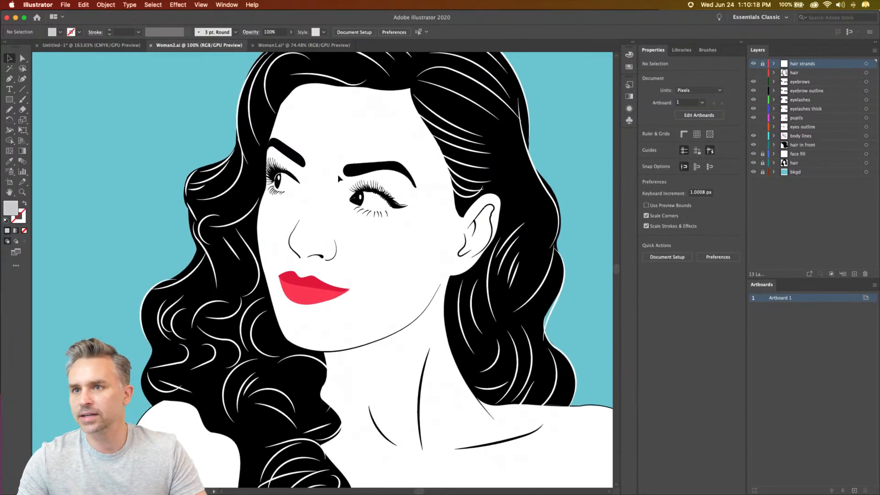
pyautogui.click(742, 44)
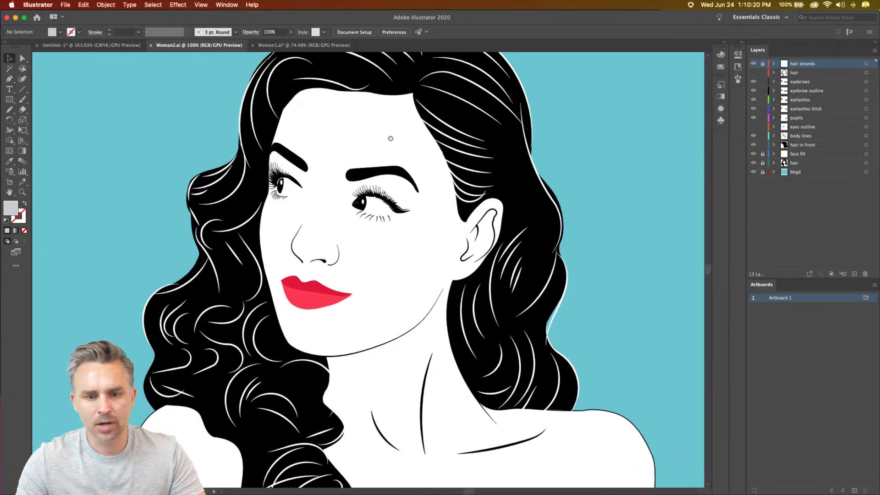
pyautogui.moveTo(387, 131); pyautogui.dragTo(408, 168)
pyautogui.press('super+equal')
pyautogui.press('super+equal')
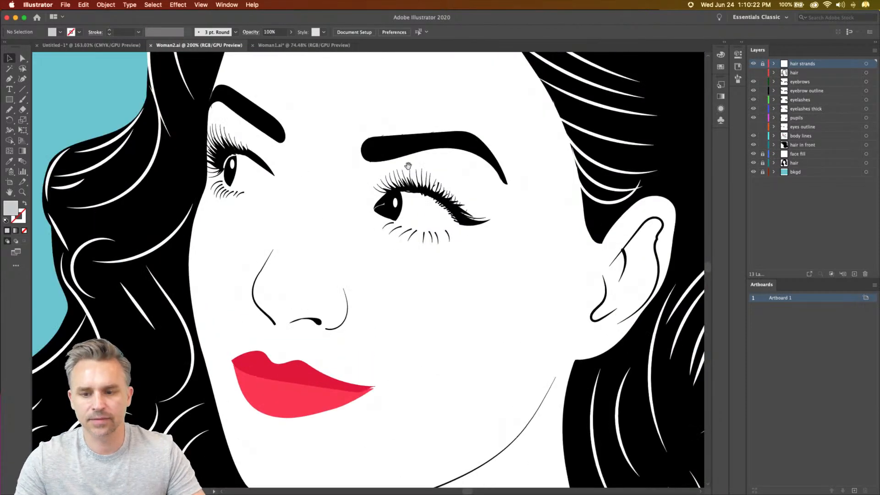
pyautogui.scroll(10, 408, 166)
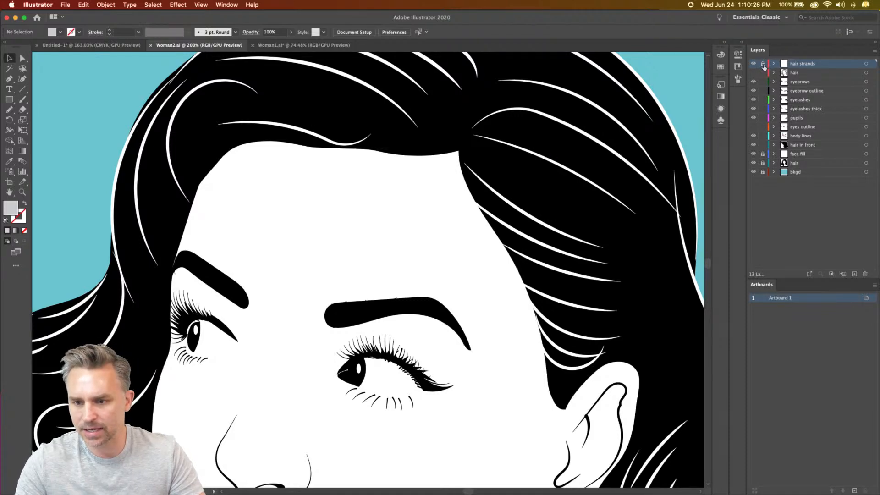
# - Unlock the hair strands layer and widen the strand running back from the hair parting to about 8 pt with the Width tool
pyautogui.click(762, 64)
pyautogui.click(546, 157)
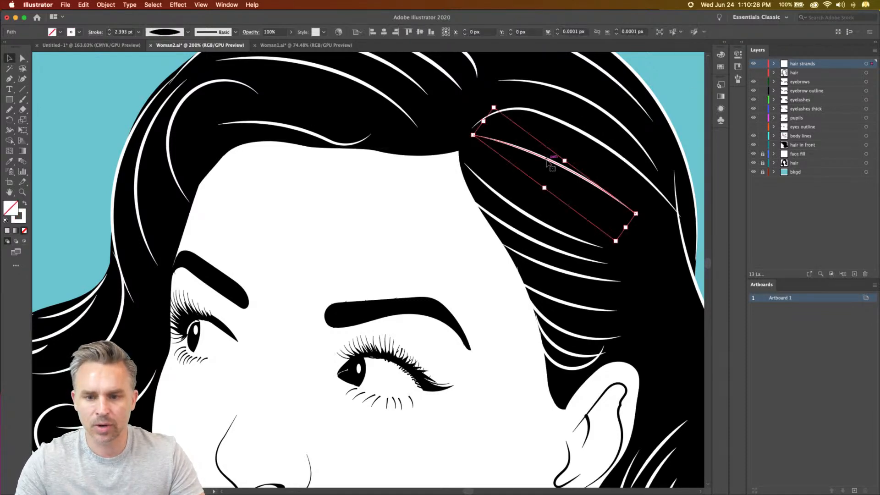
pyautogui.hscroll(5, 547, 157)
pyautogui.scroll(2, 546, 157)
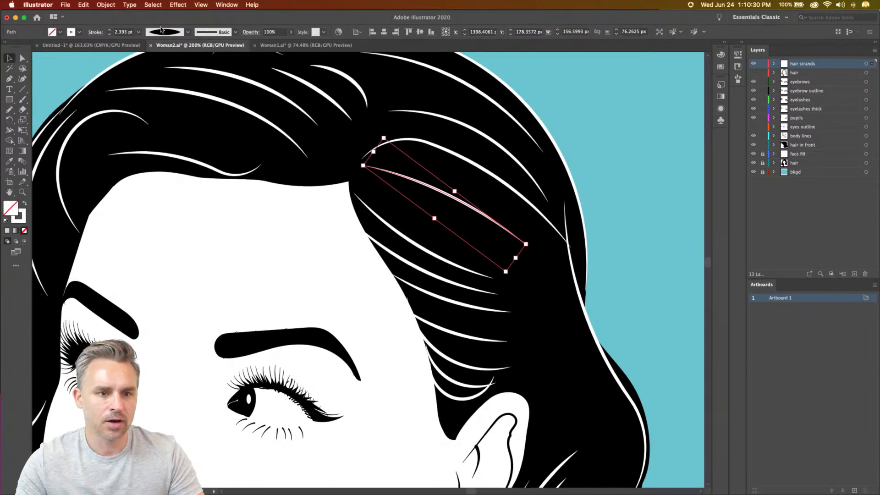
pyautogui.click(9, 130)
pyautogui.moveTo(448, 202); pyautogui.dragTo(609, 58)
# - Compare the whole portrait with the hair strands layer shown and hidden
pyautogui.press('super+minus')
pyautogui.press('super+minus')
pyautogui.scroll(-3, 476, 120)
pyautogui.scroll(-5, 204, 251)
pyautogui.scroll(2, 193, 175)
pyautogui.click(8, 59)
pyautogui.click(753, 64)
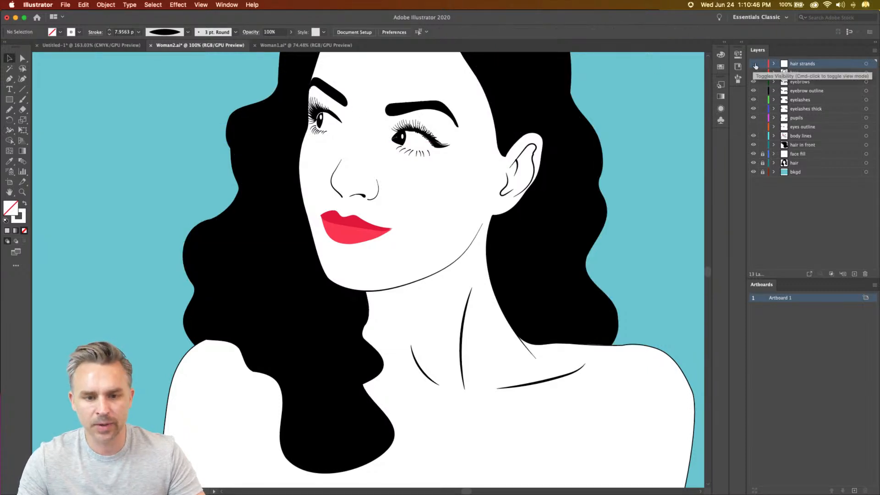
pyautogui.press('super+0')
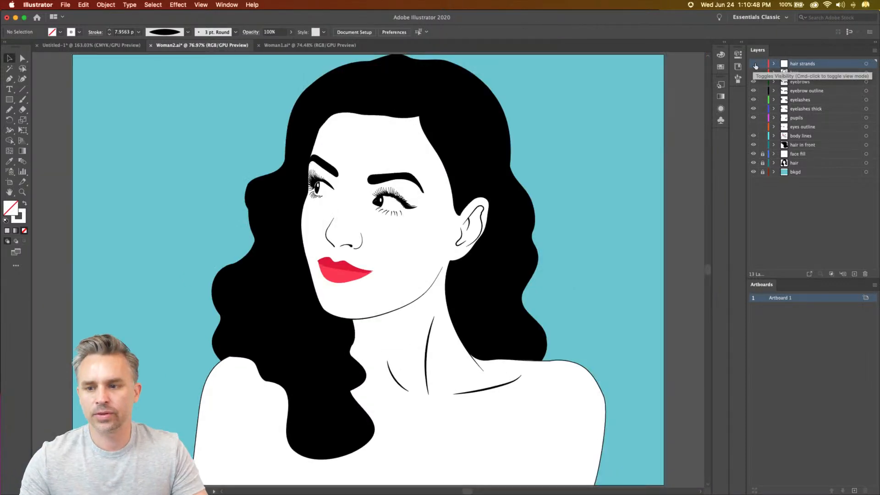
pyautogui.click(753, 64)
pyautogui.click(753, 64)
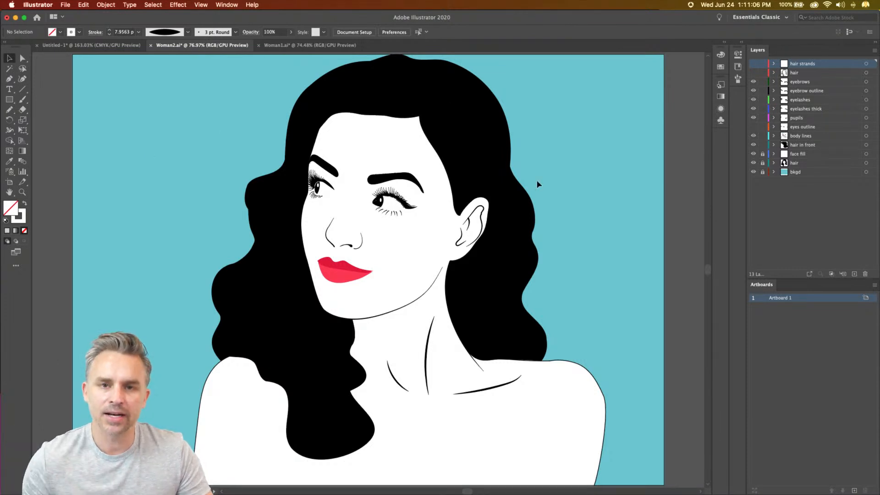
# - Check the portrait with the eyes outline and hair strands layers toggled, leaving only hair strands shown of the two
pyautogui.click(753, 128)
pyautogui.click(754, 127)
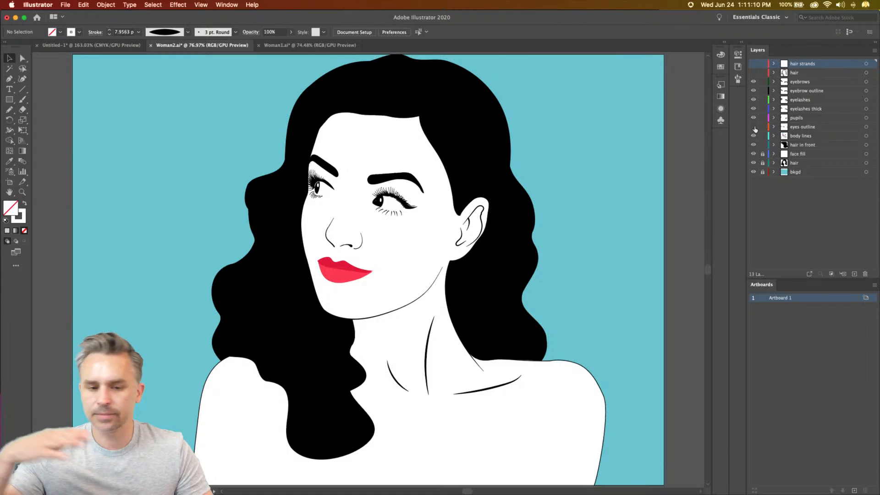
pyautogui.click(754, 63)
pyautogui.click(753, 64)
pyautogui.click(753, 64)
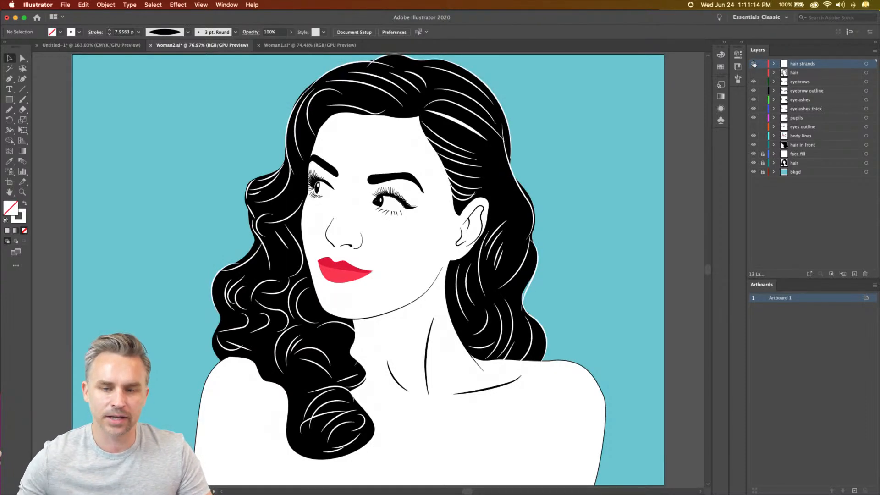
pyautogui.click(753, 64)
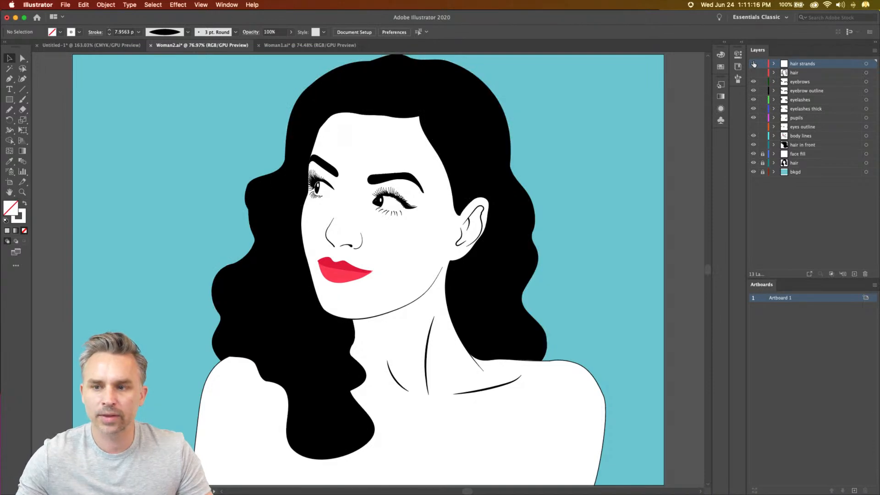
pyautogui.click(754, 64)
# - Lock the layers from hair down to hair in front so that only the hair strands layer is editable
pyautogui.moveTo(762, 73); pyautogui.dragTo(762, 149)
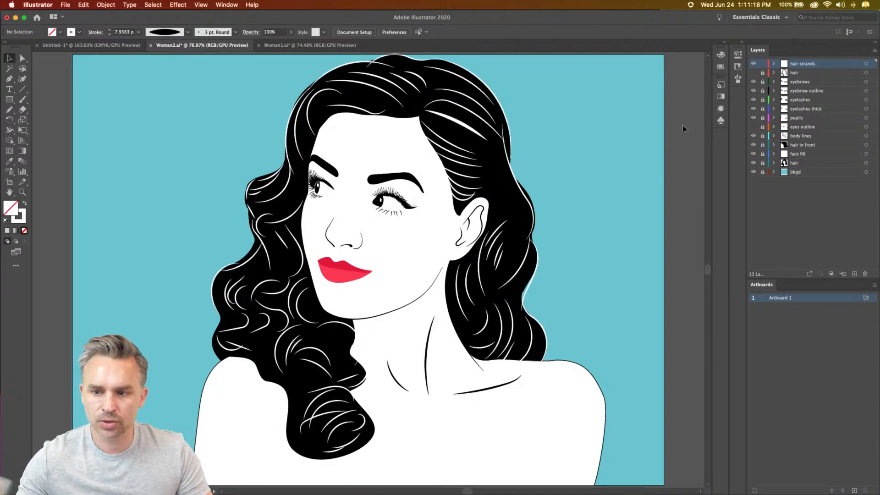
pyautogui.press('super+a')
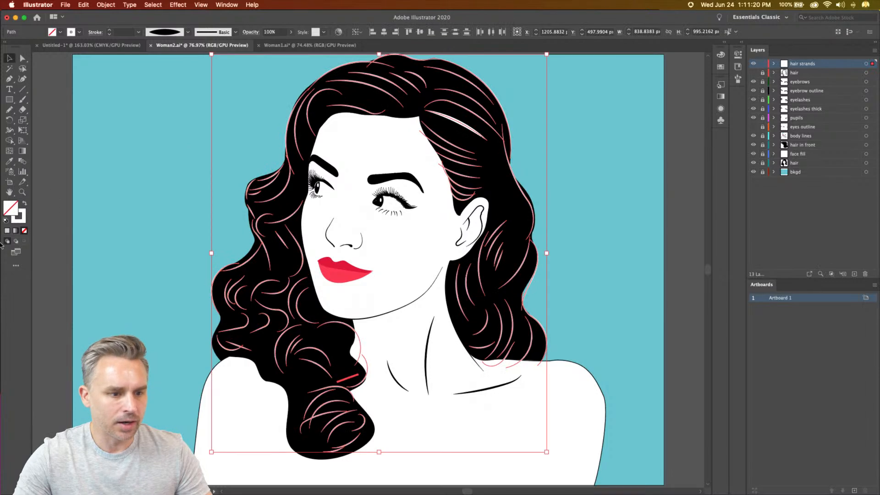
pyautogui.click(18, 221)
pyautogui.click(218, 104)
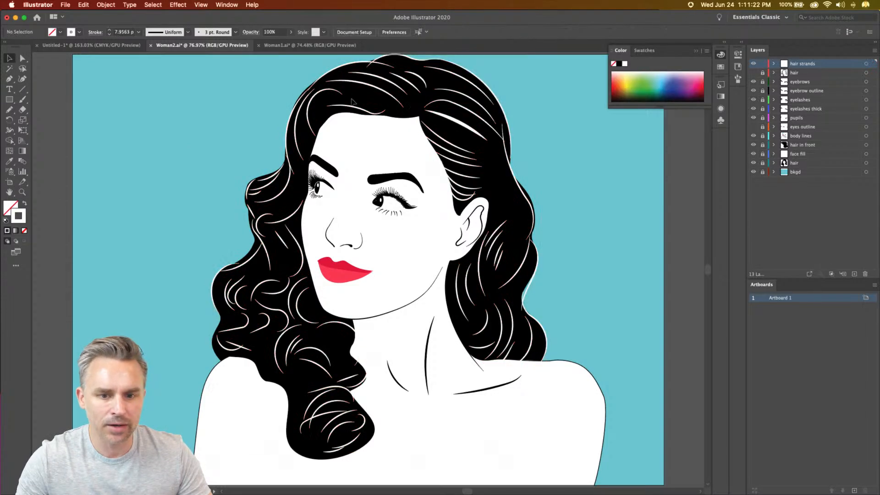
# - Select all hair strands sharing one strand's stroke color and change their stroke to grey 6D6D6D
pyautogui.click(356, 108)
pyautogui.click(152, 4)
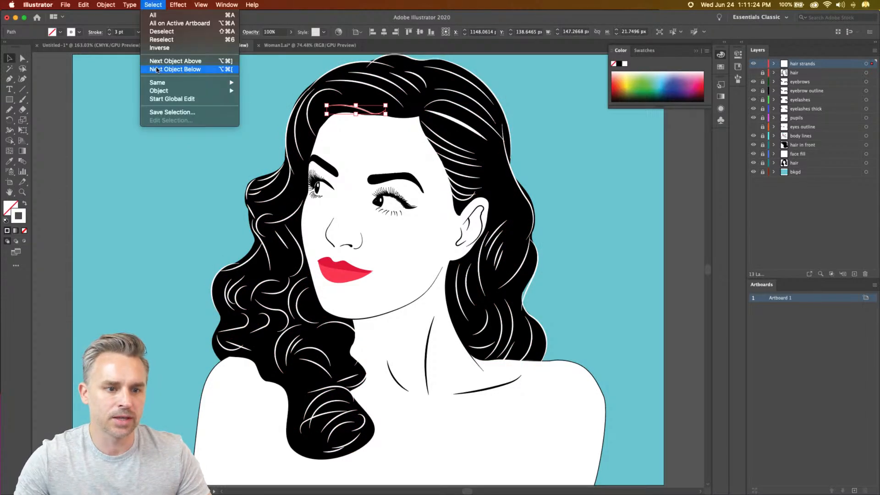
pyautogui.moveTo(192, 83)
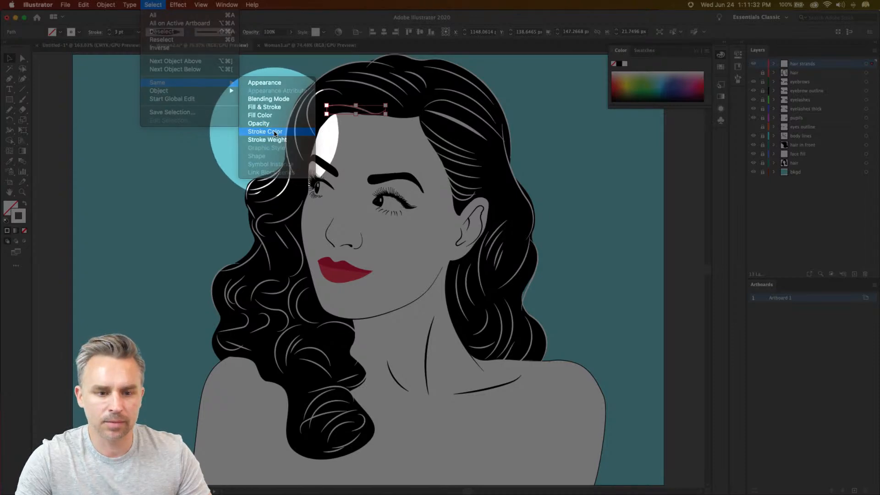
pyautogui.click(275, 132)
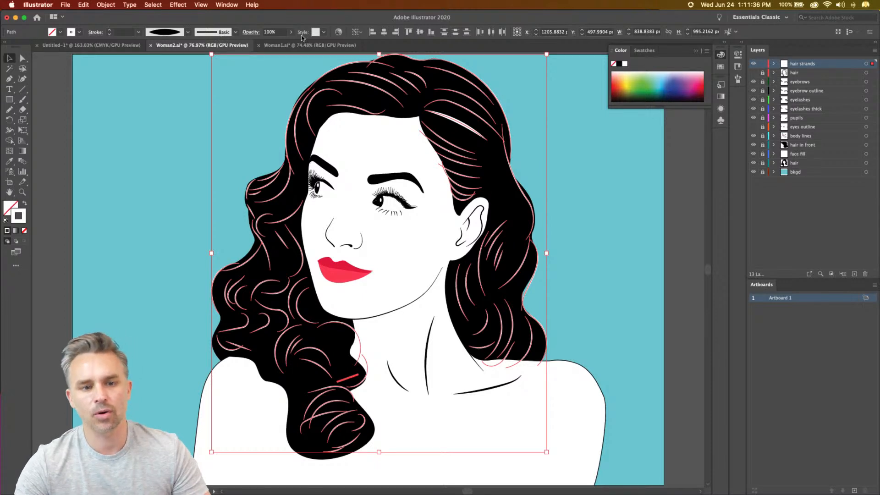
pyautogui.doubleClick(19, 214)
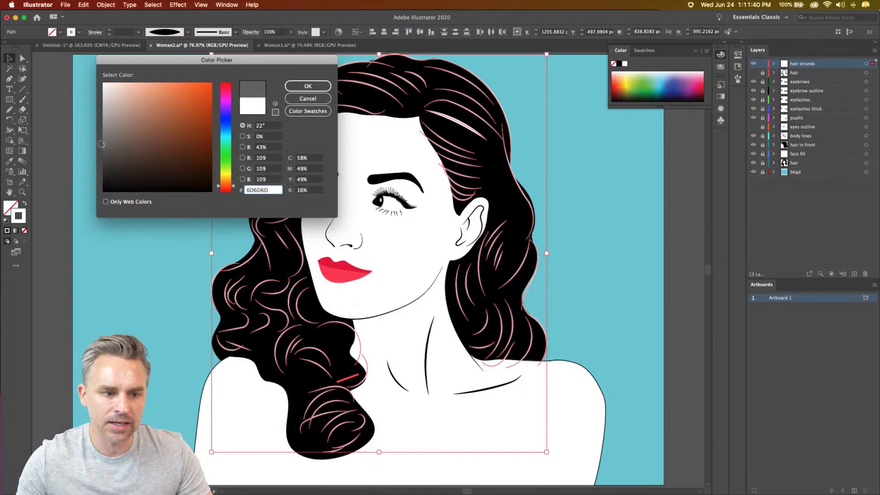
pyautogui.press('Return')
pyautogui.click(103, 141)
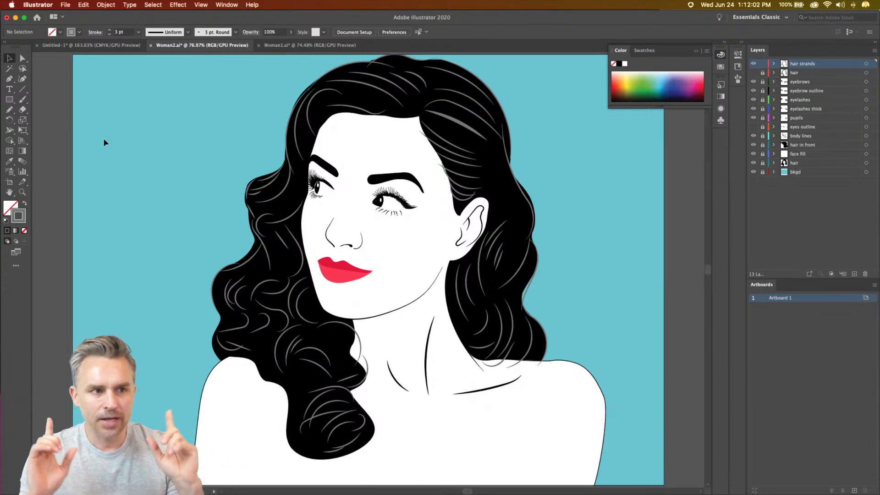
# - Move the thick grey hair strand right of the parting slightly up and to the right
pyautogui.hscroll(2, 480, 213)
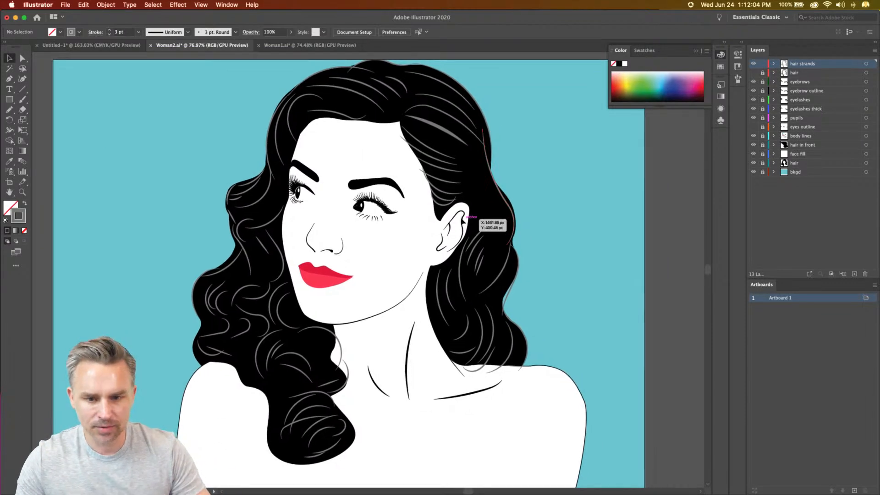
pyautogui.press('super+equal')
pyautogui.press('super+equal')
pyautogui.scroll(10, 462, 221)
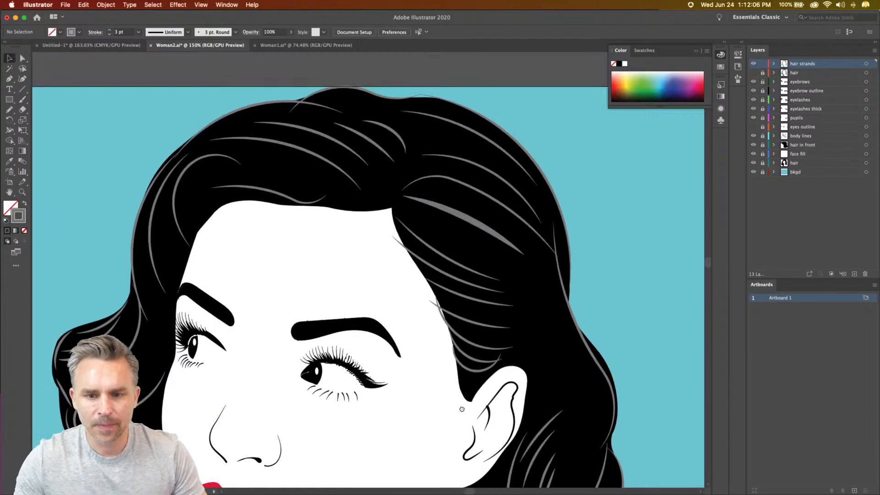
pyautogui.doubleClick(486, 235)
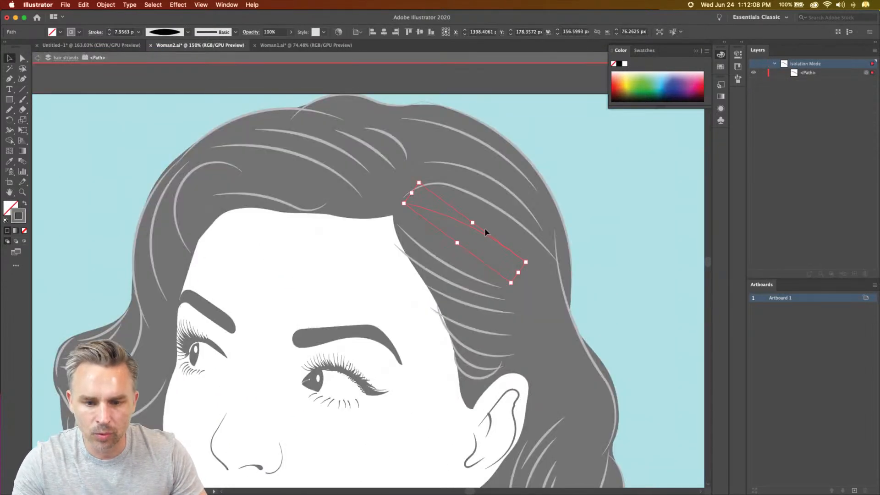
pyautogui.click(33, 57)
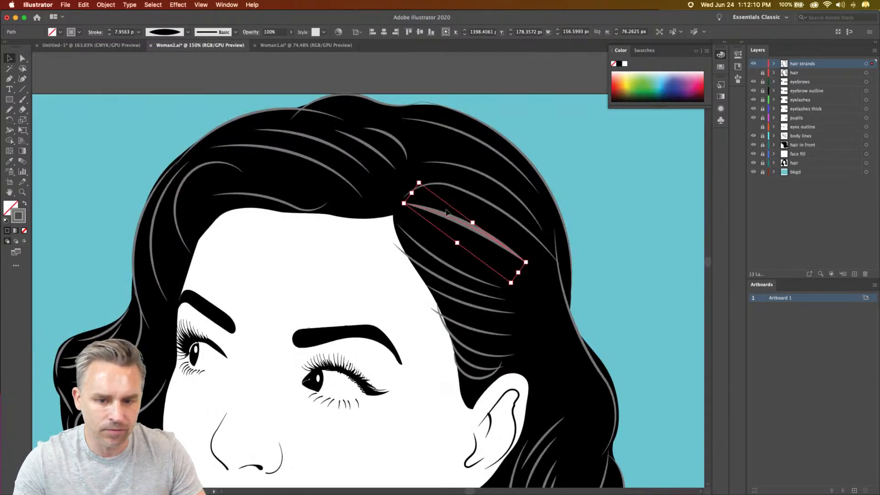
pyautogui.moveTo(449, 218); pyautogui.dragTo(465, 210)
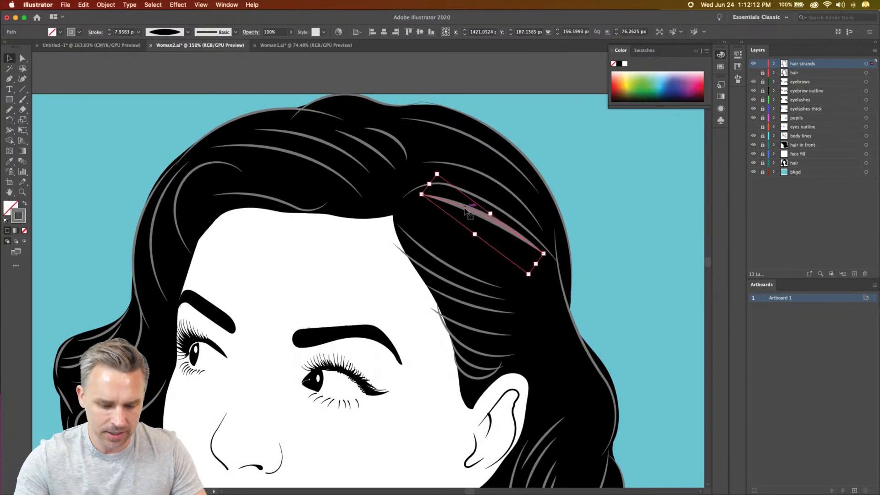
# - Draw a second tapered strand below the thick one with the Pencil tool, curving down and to the right
pyautogui.press('n')
pyautogui.moveTo(409, 217)
pyautogui.mouseDown()
pyautogui.moveTo(443, 242)
pyautogui.moveTo(513, 257)
pyautogui.moveTo(526, 271)
pyautogui.mouseUp()
pyautogui.click(9, 59)
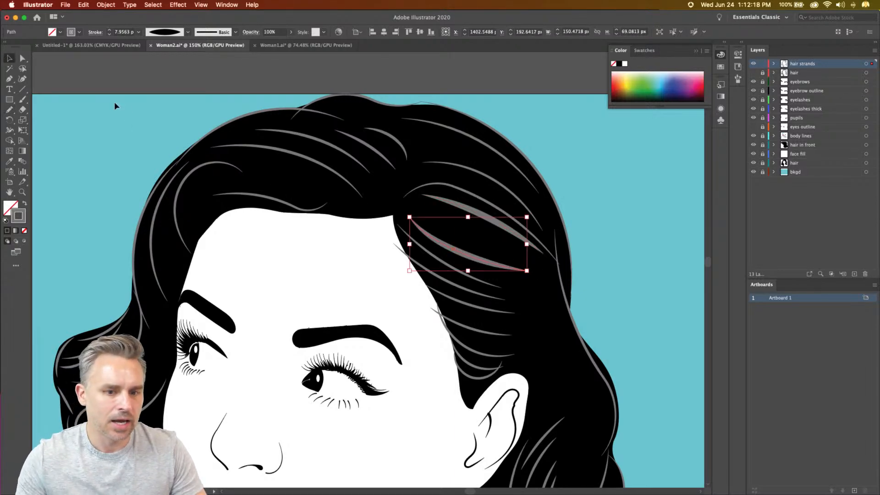
# - Blend the two thick hair strands together with the Blend tool, joining them at their upper starting points
pyautogui.press('super+equal')
pyautogui.press('super+equal')
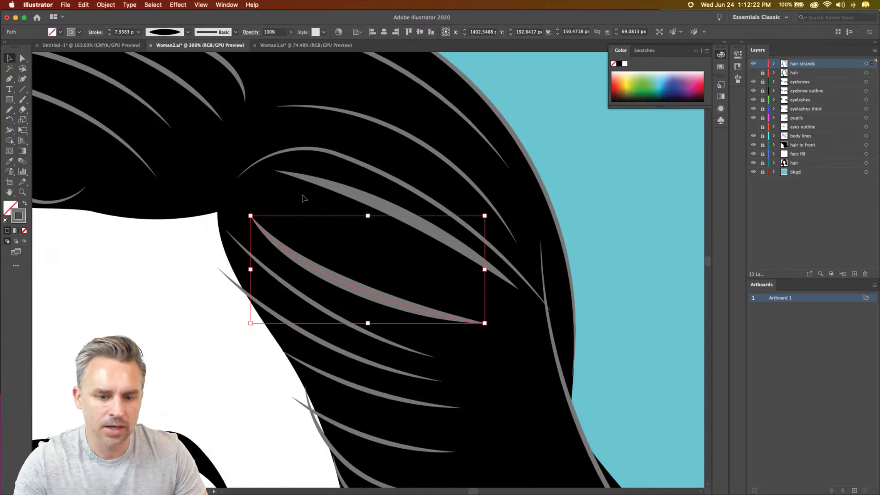
pyautogui.click(359, 203)
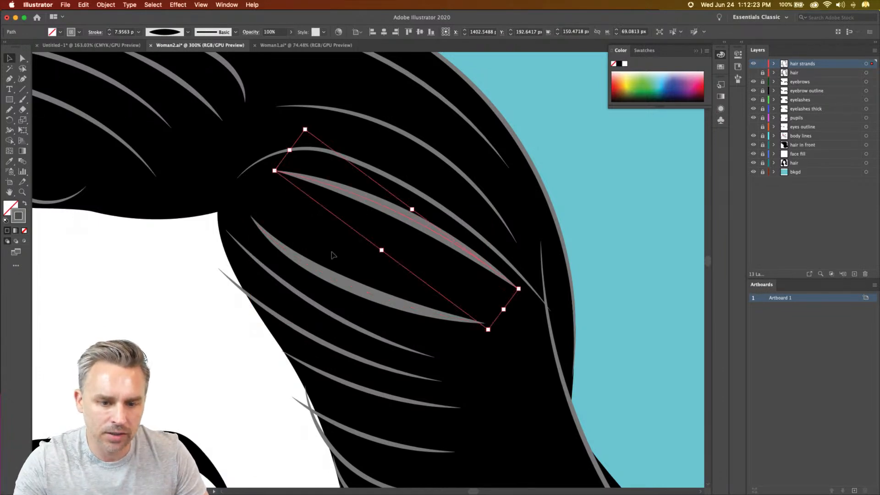
pyautogui.keyDown('shift'); pyautogui.click(323, 275); pyautogui.keyUp('shift')
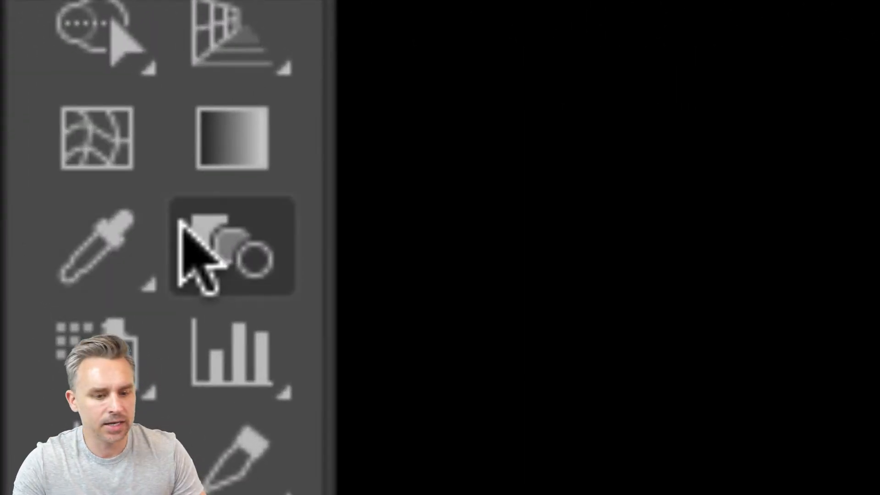
pyautogui.click(205, 232)
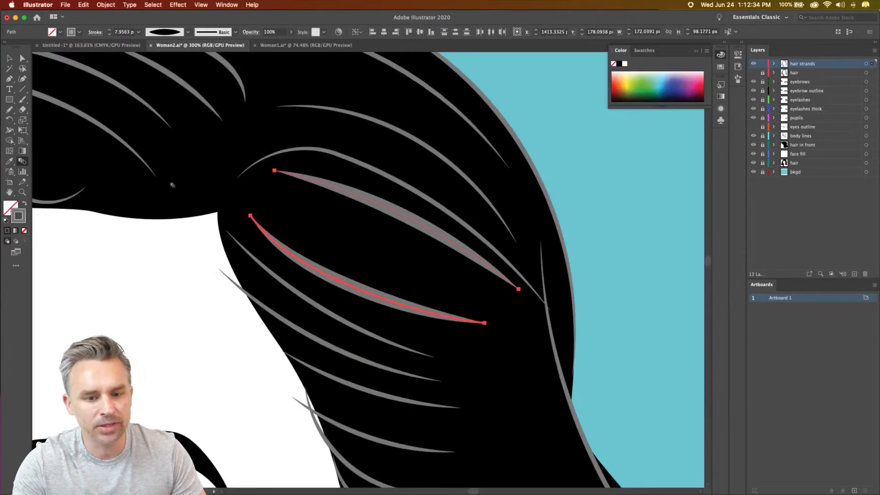
pyautogui.click(280, 171)
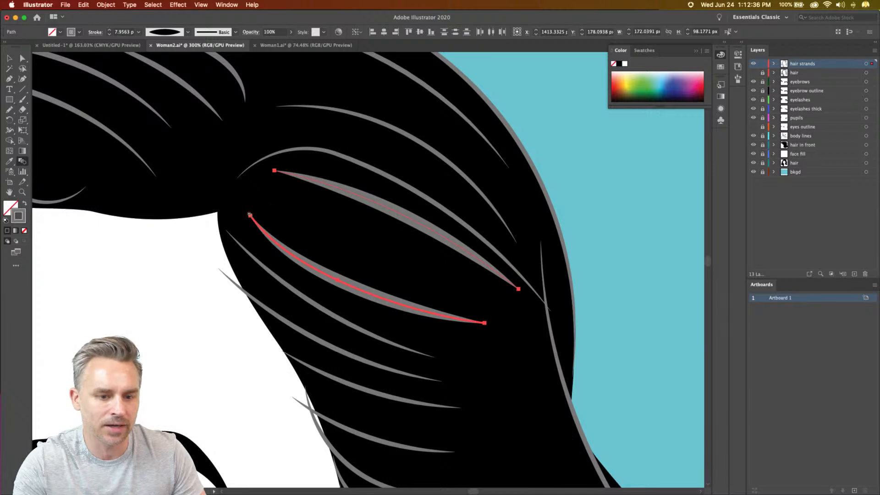
pyautogui.click(251, 216)
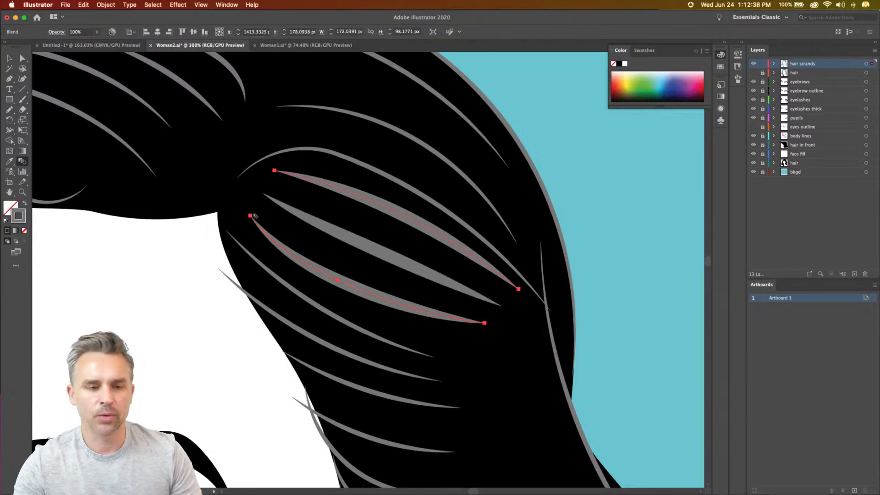
# - Set the blend spacing to Specified Steps with 4 intermediate strands
pyautogui.doubleClick(21, 162)
pyautogui.click(437, 234)
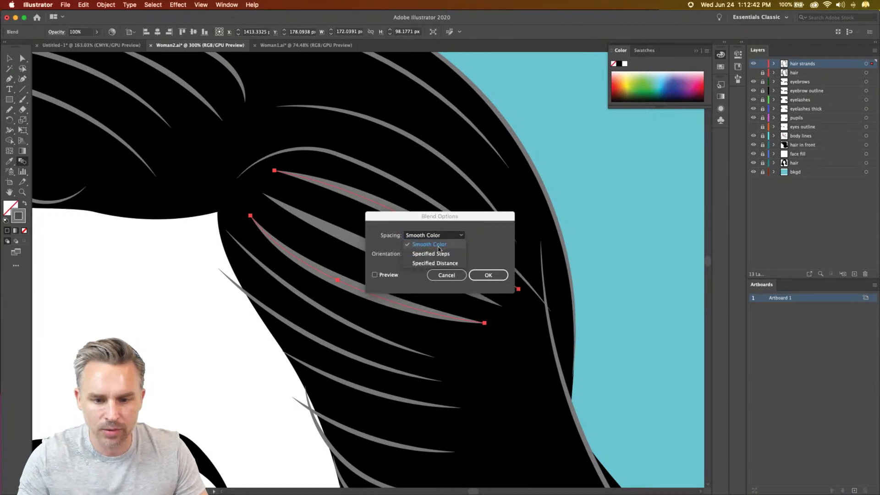
pyautogui.click(434, 254)
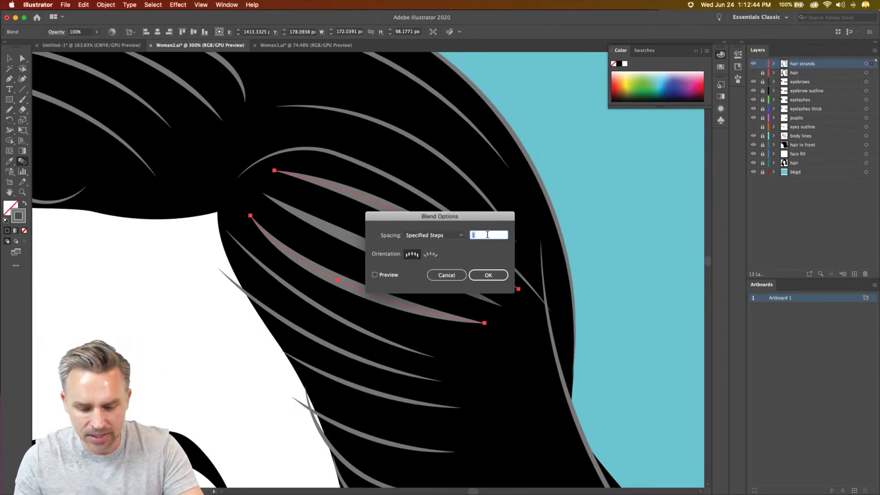
pyautogui.press('Return')
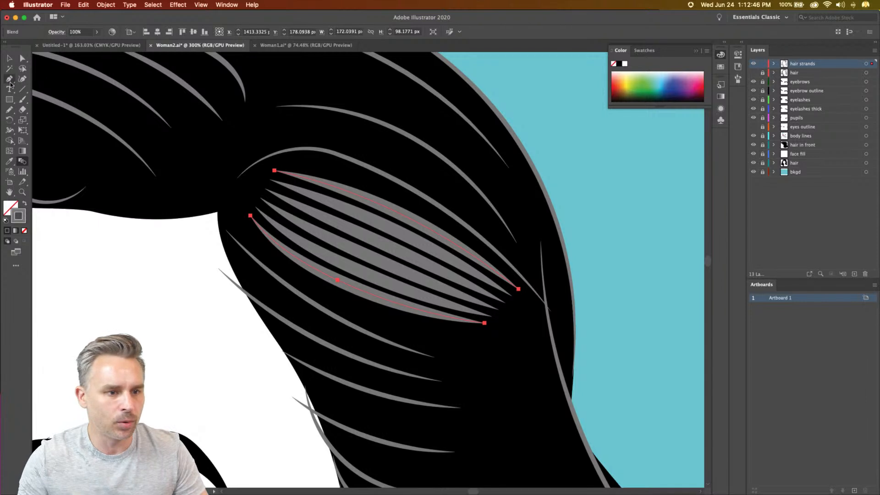
# - Bend the blend's lower strand further downward by moving its middle anchor point
pyautogui.click(22, 57)
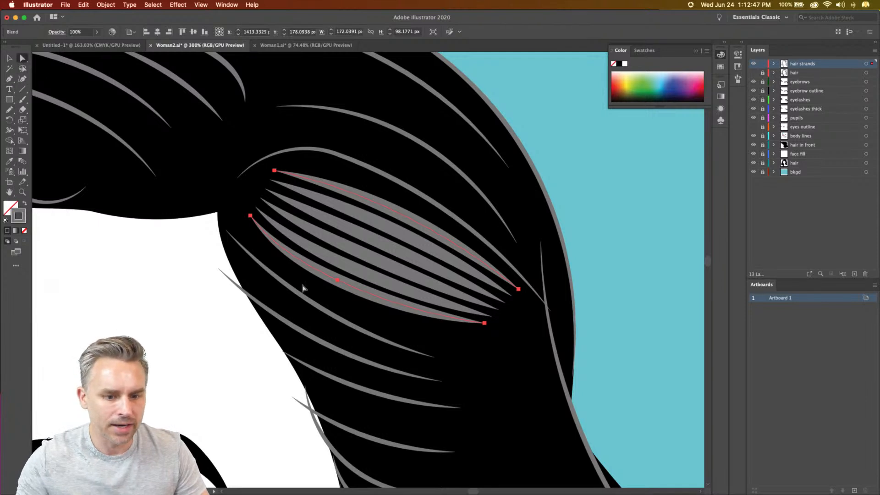
pyautogui.click(338, 281)
pyautogui.moveTo(338, 281); pyautogui.dragTo(334, 294)
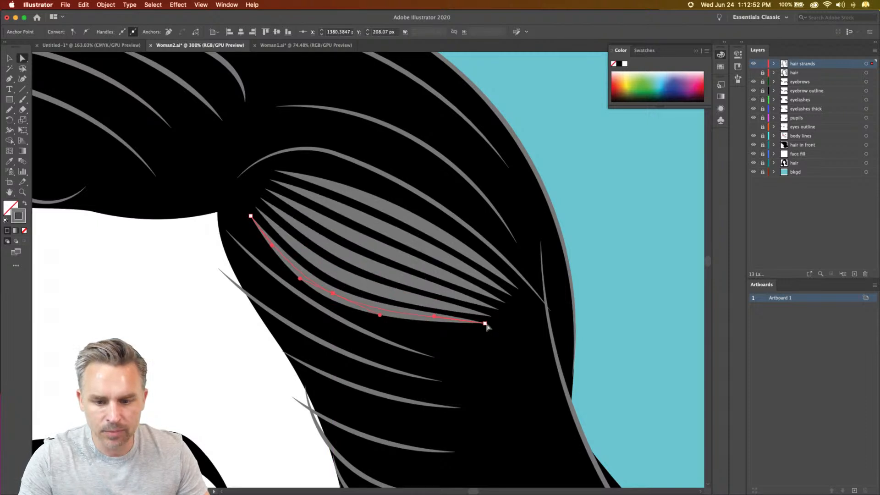
pyautogui.click(484, 323)
pyautogui.keyDown('shift'); pyautogui.click(333, 293); pyautogui.keyUp('shift')
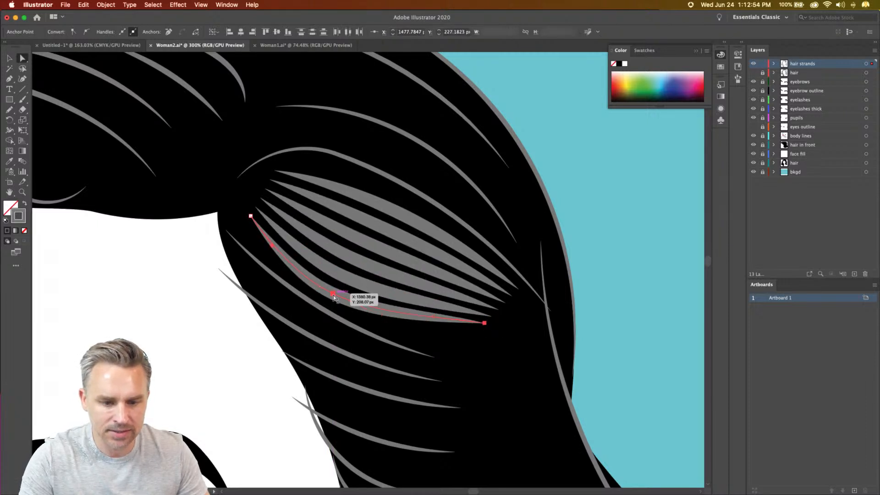
# - Move the blend's lower strand down and to the right, and bow its upper strand upward
pyautogui.keyDown('shift'); pyautogui.click(250, 217); pyautogui.keyUp('shift')
pyautogui.moveTo(250, 216); pyautogui.dragTo(277, 281)
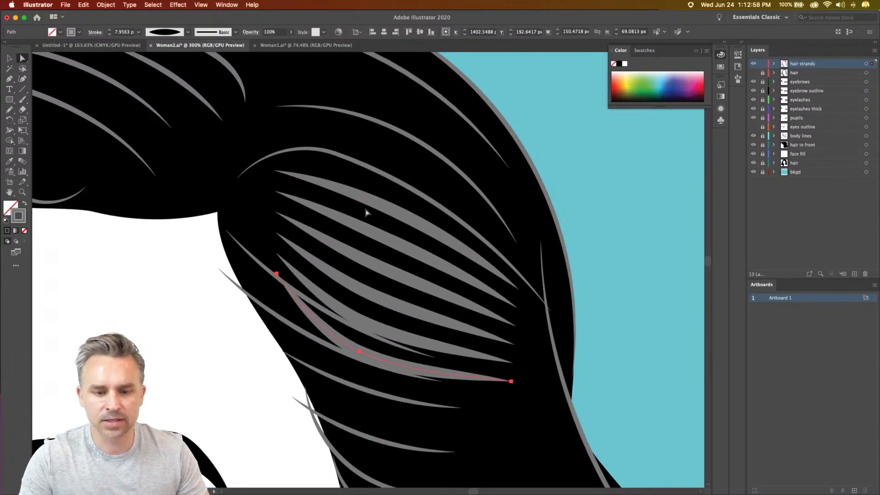
pyautogui.click(406, 219)
pyautogui.moveTo(395, 210); pyautogui.dragTo(411, 200)
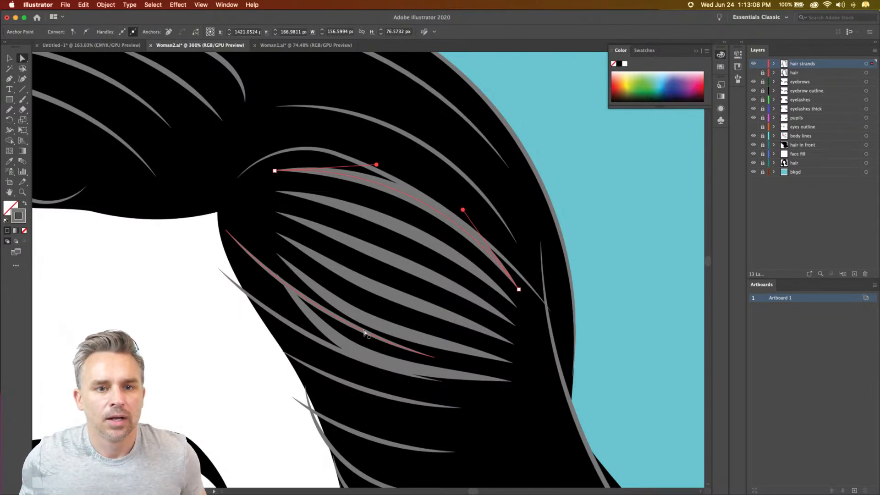
# - Undo the strand blend, its reshaping and the added strand, back to the single thick strand in its original position
pyautogui.click(9, 58)
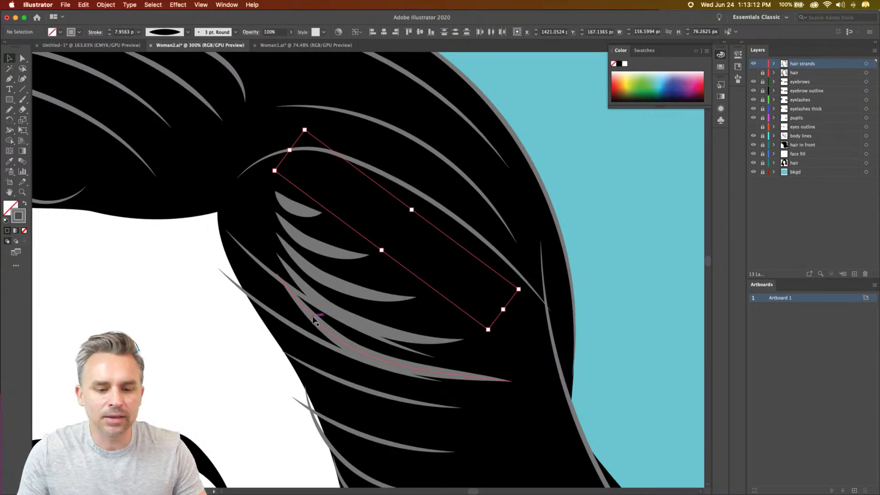
pyautogui.press('Delete')
pyautogui.press('super+z')
pyautogui.press('super+z')
pyautogui.press('super+z')
pyautogui.press('super+z')
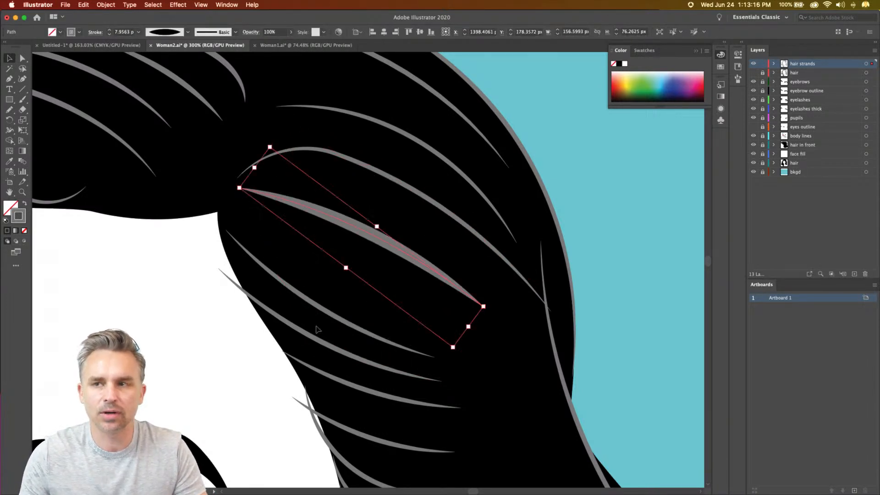
# - Reduce the opacity of all hair strands to 61%
pyautogui.press('super+0')
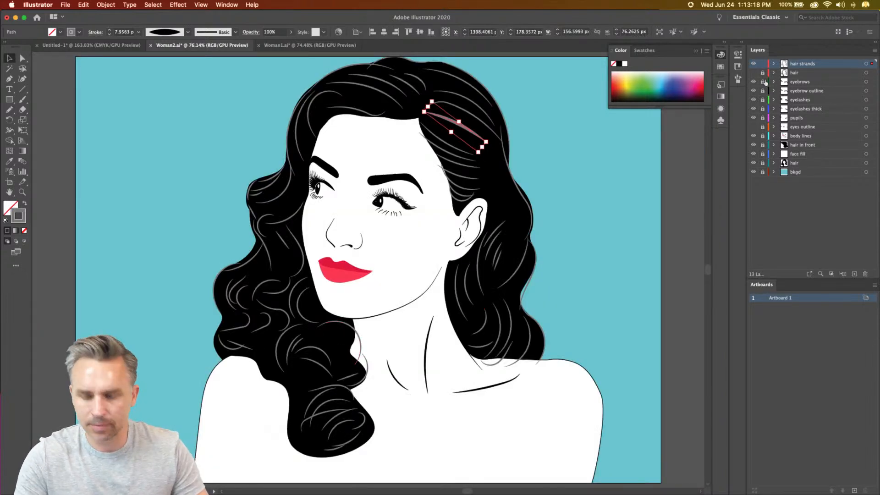
pyautogui.press('super+a')
pyautogui.click(291, 32)
pyautogui.moveTo(291, 44); pyautogui.dragTo(278, 44)
pyautogui.click(199, 122)
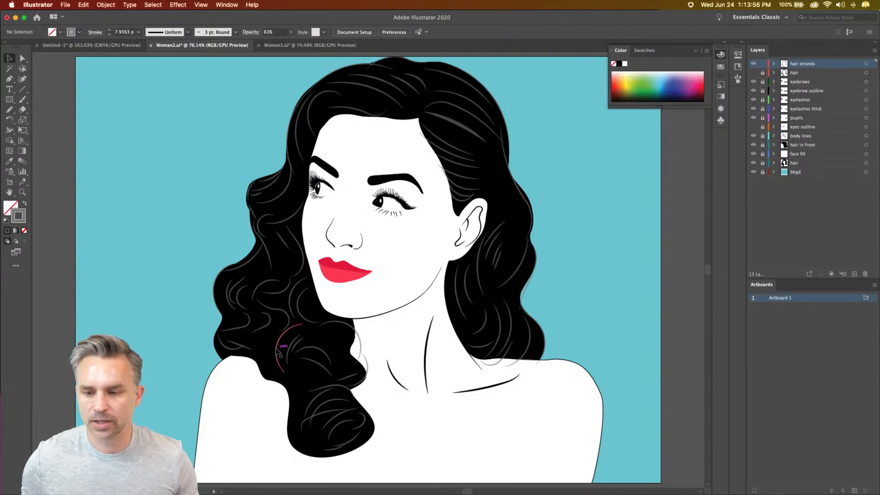
# - Collapse the floating color panel and set the opacity of all hair strands to 88%
pyautogui.click(693, 53)
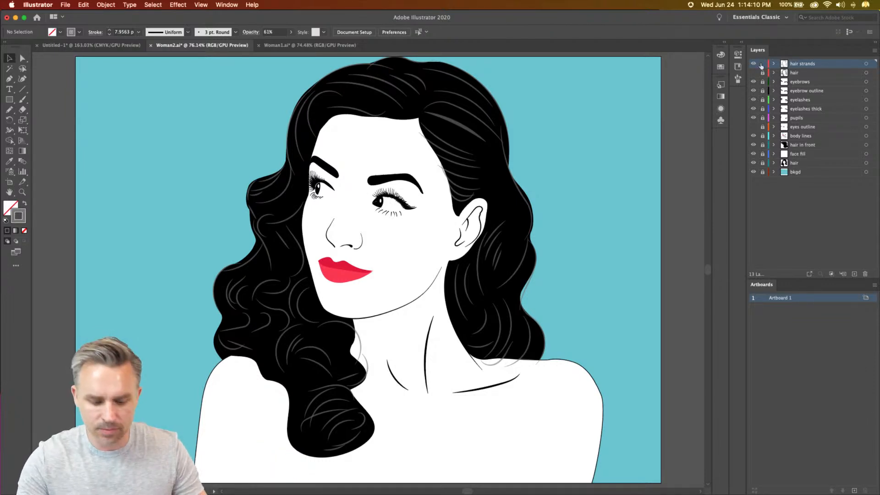
pyautogui.press('super+a')
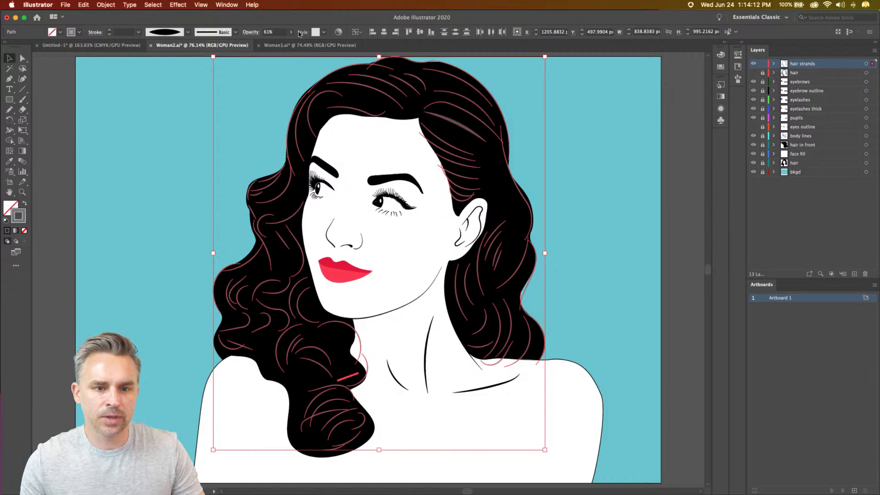
pyautogui.click(290, 32)
pyautogui.moveTo(282, 43); pyautogui.dragTo(287, 43)
pyautogui.click(180, 135)
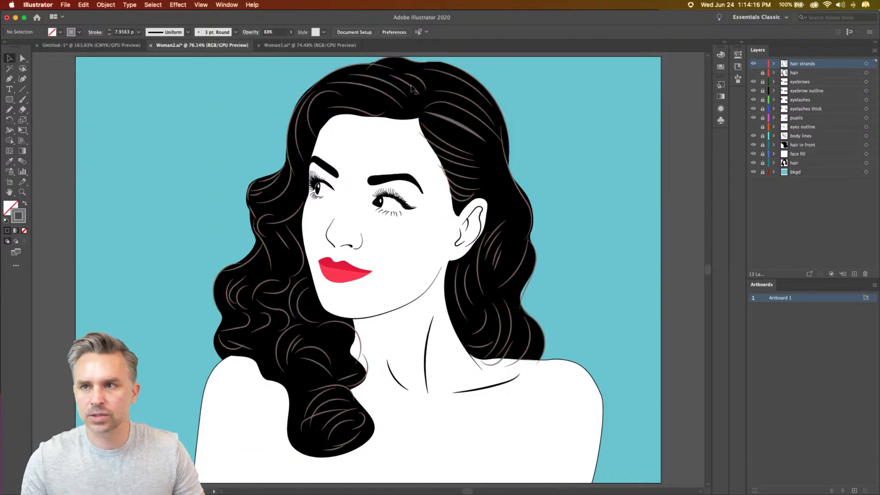
# - Add a new layer directly above the eyebrows layer and lock the hair strands layer
pyautogui.scroll(3, 372, 184)
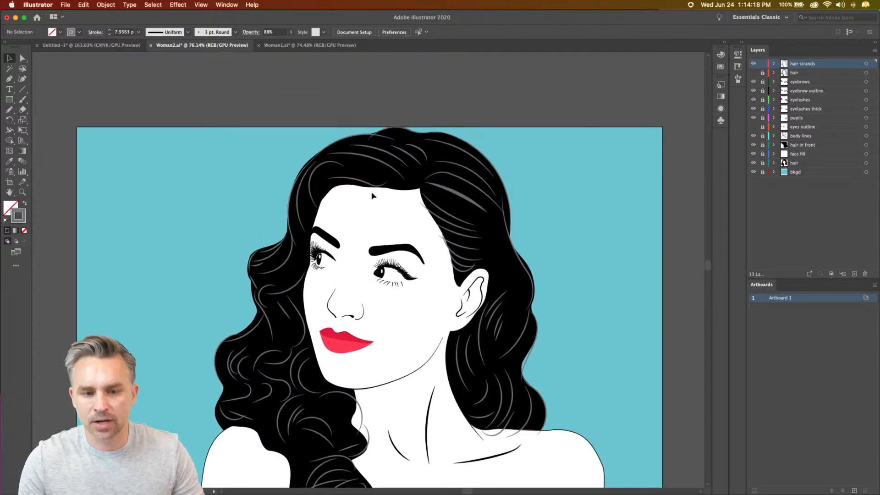
pyautogui.press('super+equal')
pyautogui.press('super+equal')
pyautogui.scroll(2, 367, 256)
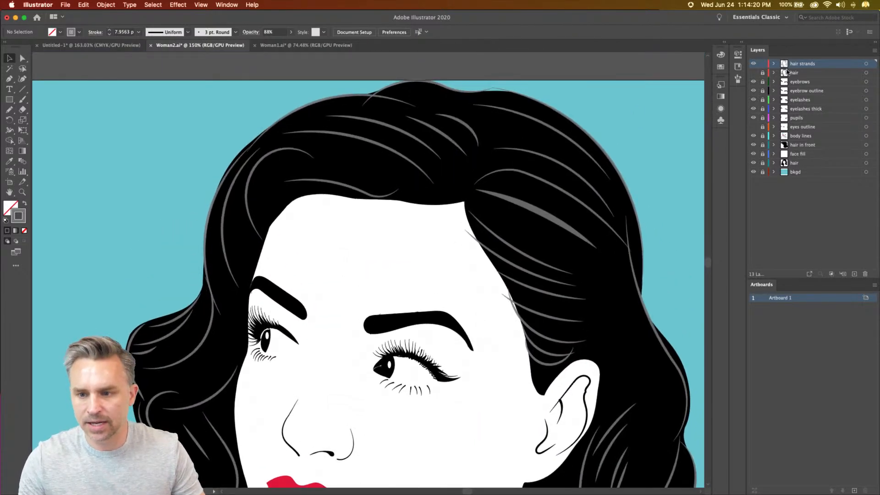
pyautogui.click(829, 82)
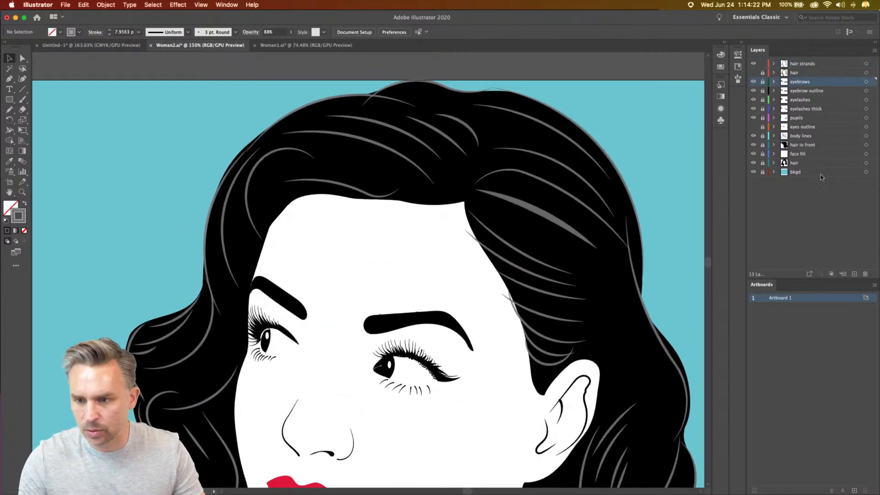
pyautogui.click(854, 274)
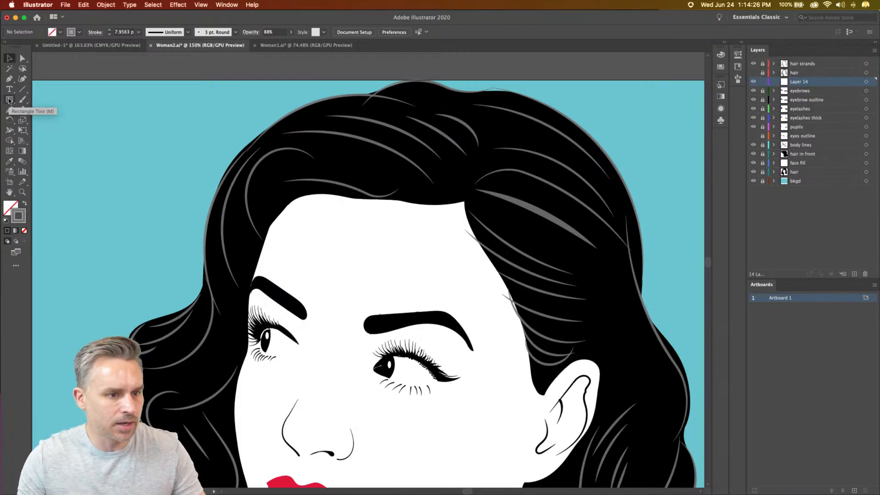
# - Paint a solid grey highlight shape over the hair above the forehead with the Blob Brush tool and select it
pyautogui.moveTo(22, 100); pyautogui.dragTo(42, 112)
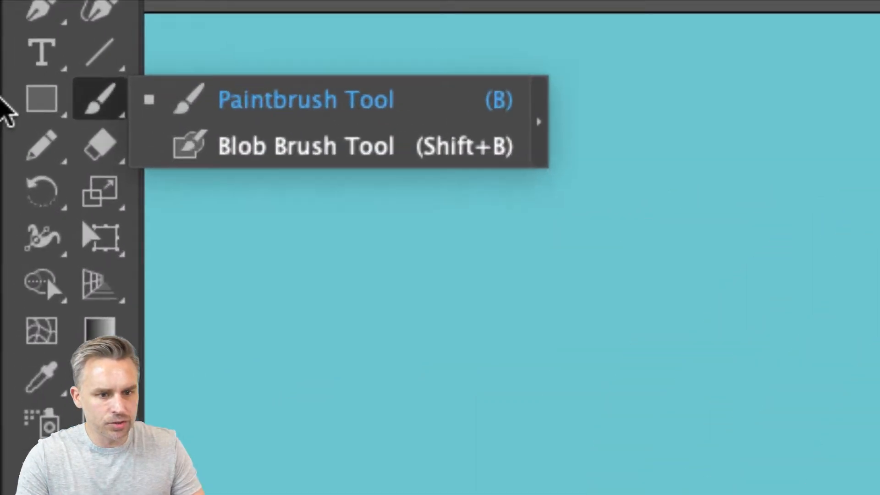
pyautogui.click(216, 154)
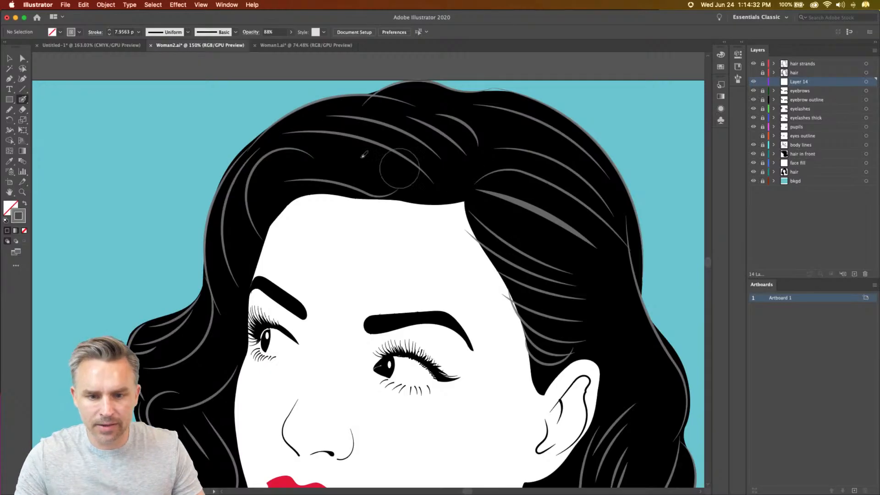
pyautogui.moveTo(319, 149)
pyautogui.mouseDown()
pyautogui.moveTo(415, 156)
pyautogui.moveTo(389, 131)
pyautogui.moveTo(408, 136)
pyautogui.moveTo(421, 109)
pyautogui.moveTo(449, 120)
pyautogui.moveTo(464, 113)
pyautogui.moveTo(393, 163)
pyautogui.moveTo(298, 162)
pyautogui.moveTo(350, 122)
pyautogui.moveTo(343, 126)
pyautogui.mouseUp()
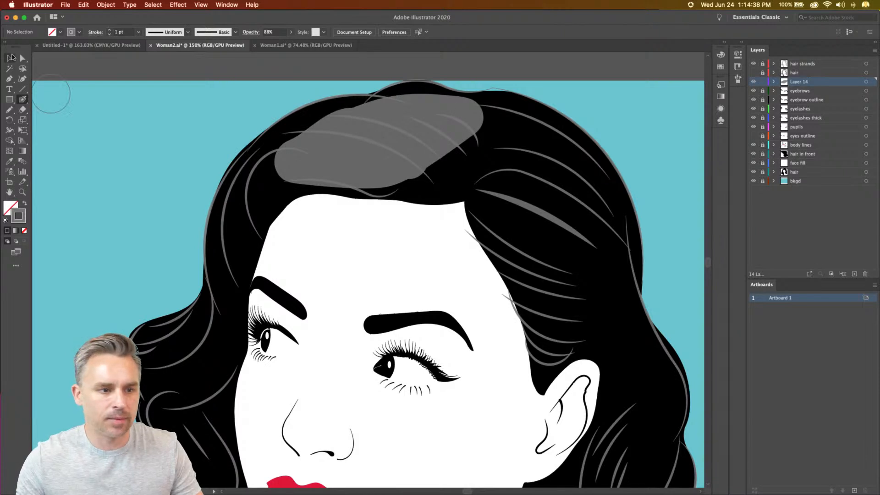
pyautogui.click(21, 58)
pyautogui.click(324, 171)
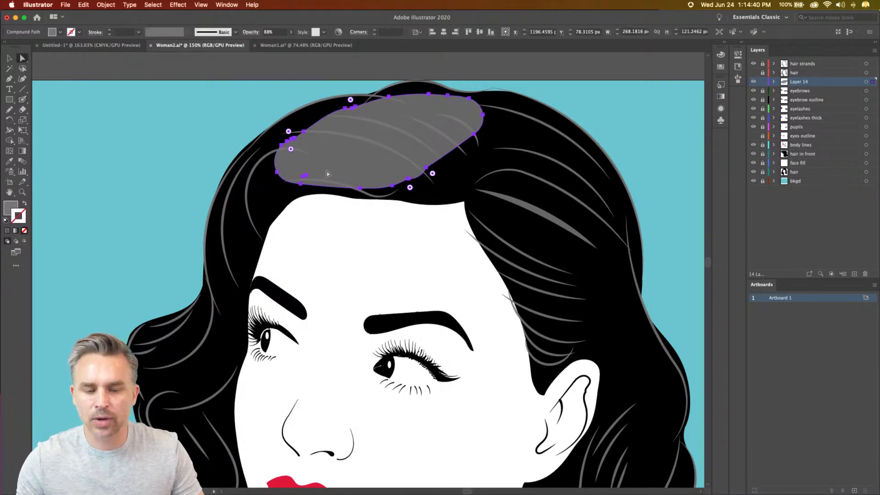
# - Simplify the grey highlight shape's path to fewer anchor points with moderate smoothing, then deselect the shape
pyautogui.press('super+equal')
pyautogui.press('super+equal')
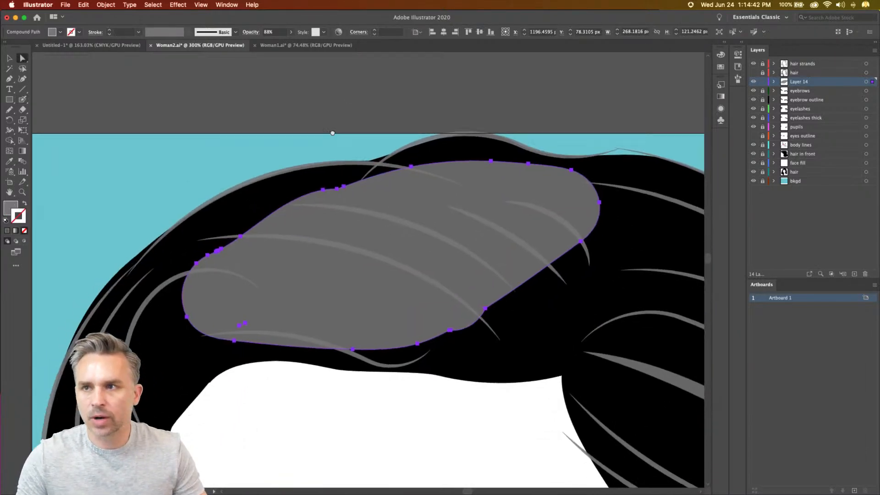
pyautogui.click(130, 4)
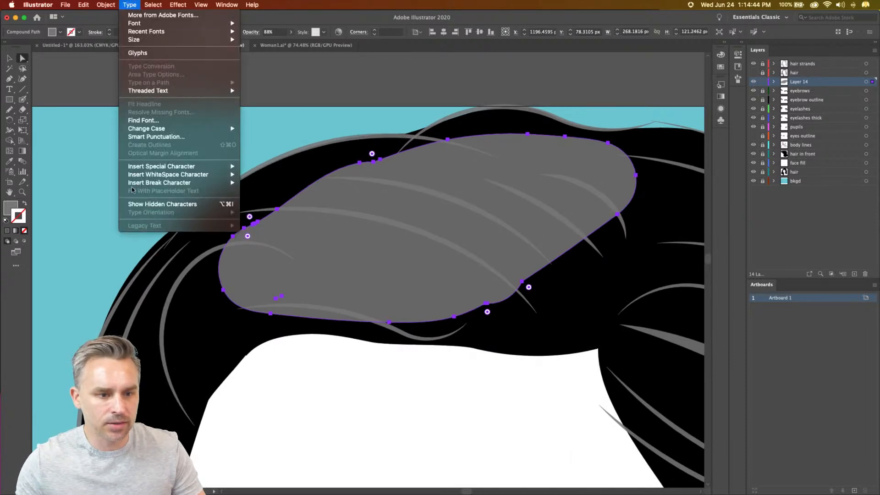
pyautogui.moveTo(106, 4)
pyautogui.moveTo(155, 196)
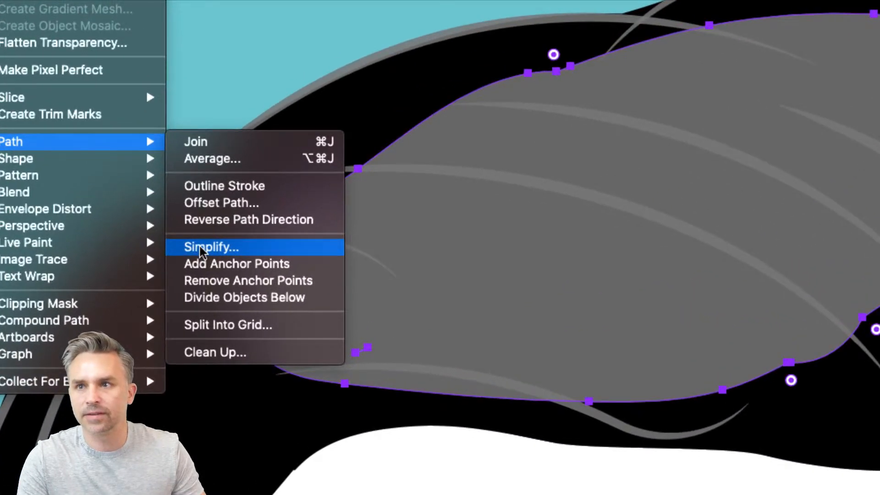
pyautogui.click(200, 247)
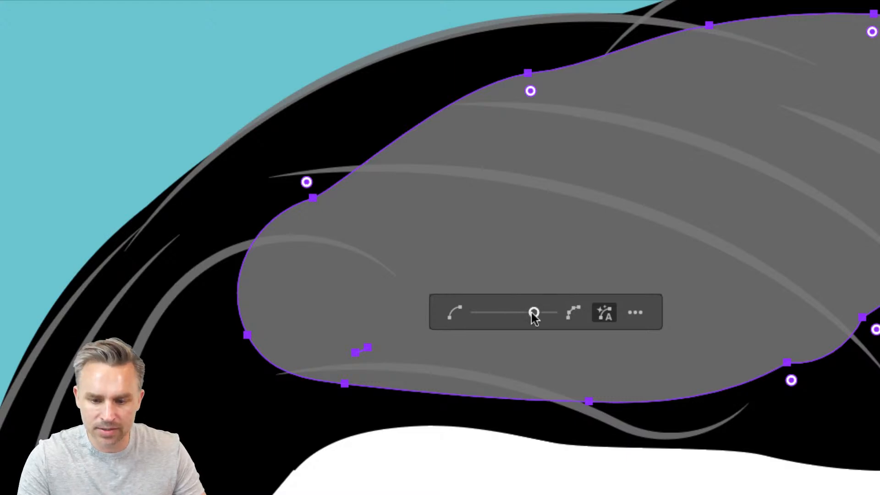
pyautogui.moveTo(534, 312); pyautogui.dragTo(501, 316)
pyautogui.click(604, 316)
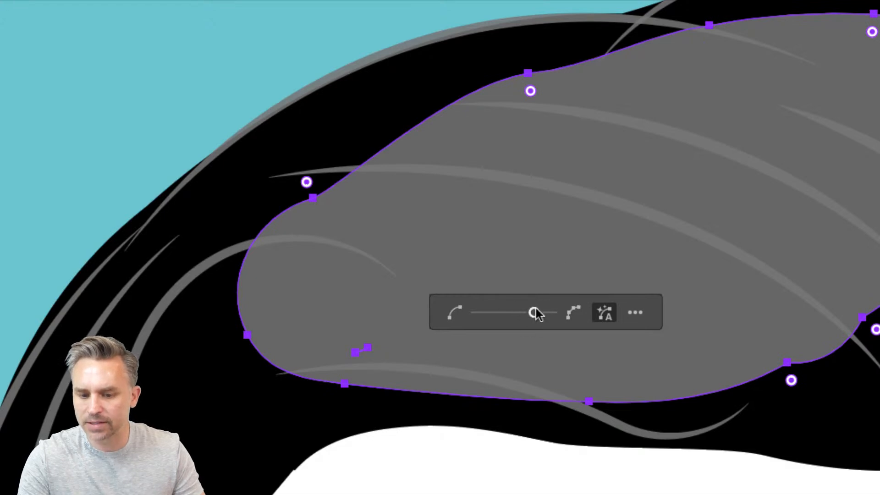
pyautogui.moveTo(532, 316); pyautogui.dragTo(464, 315)
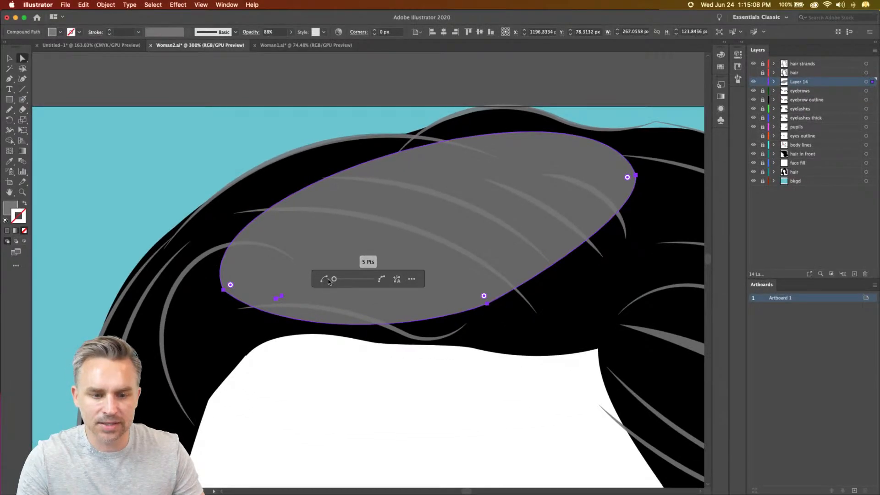
pyautogui.moveTo(328, 281); pyautogui.dragTo(349, 281)
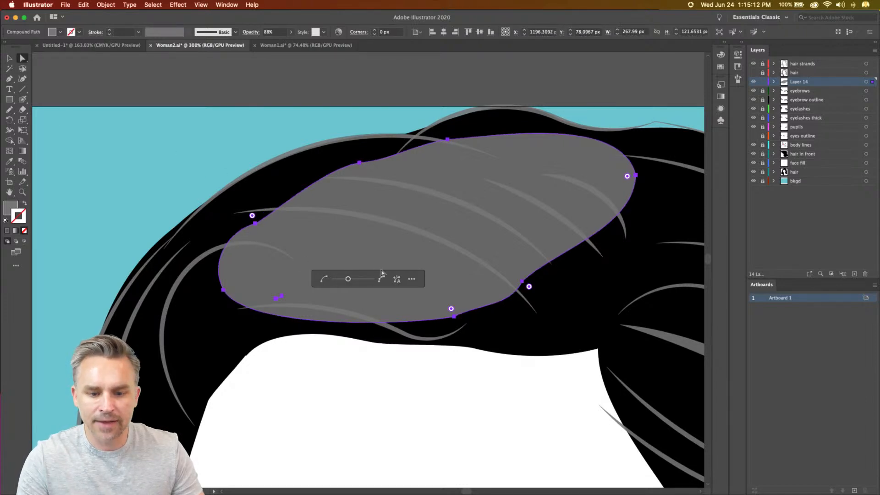
pyautogui.press('Return')
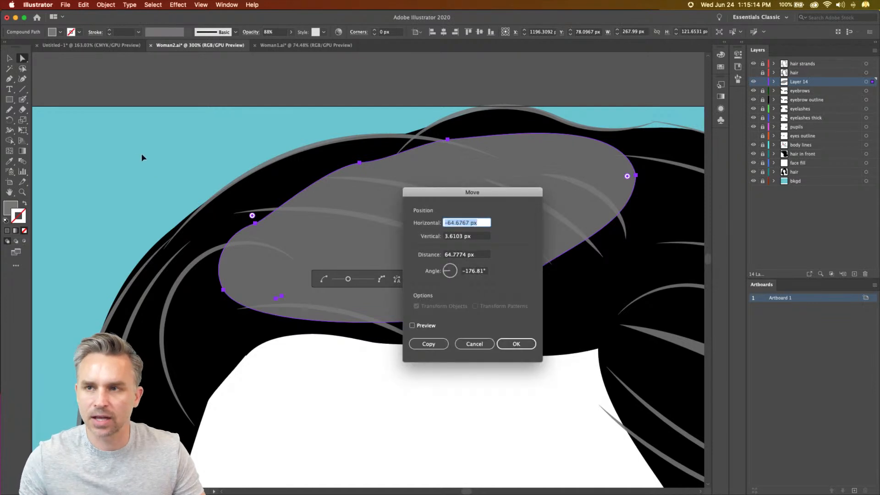
pyautogui.click(475, 343)
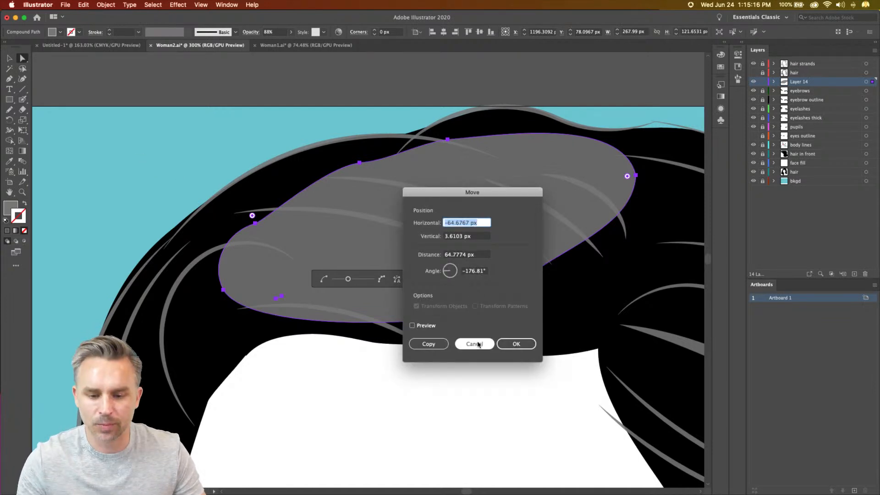
pyautogui.click(9, 58)
pyautogui.click(133, 160)
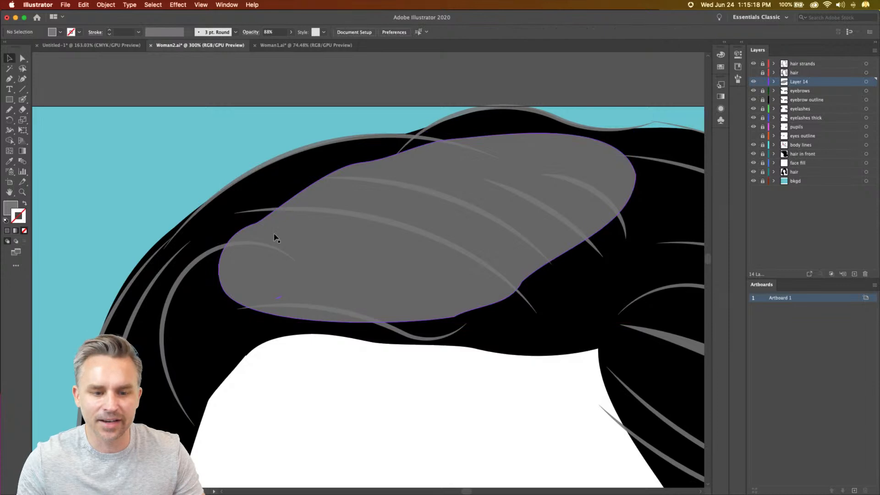
# - Reshape the grey highlight by extending its lower-left end to a point, curving its lower edge inward and nudging anchors along both edges
pyautogui.click(23, 58)
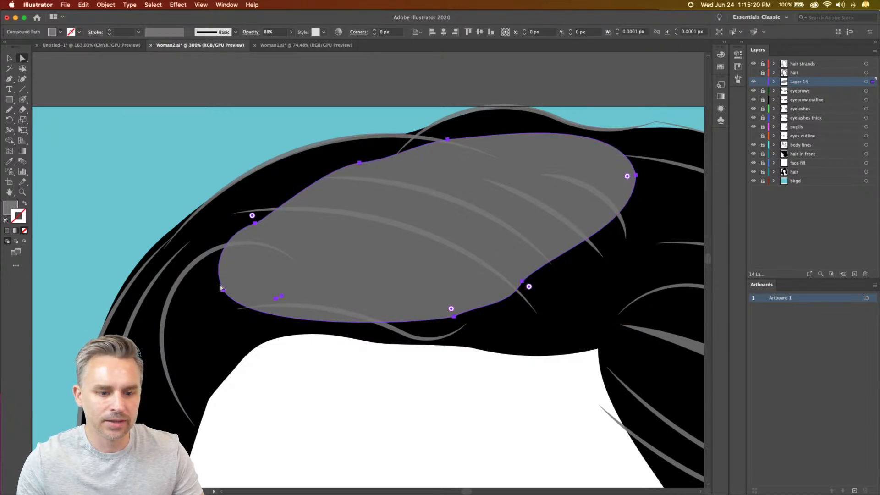
pyautogui.moveTo(223, 290); pyautogui.dragTo(199, 305)
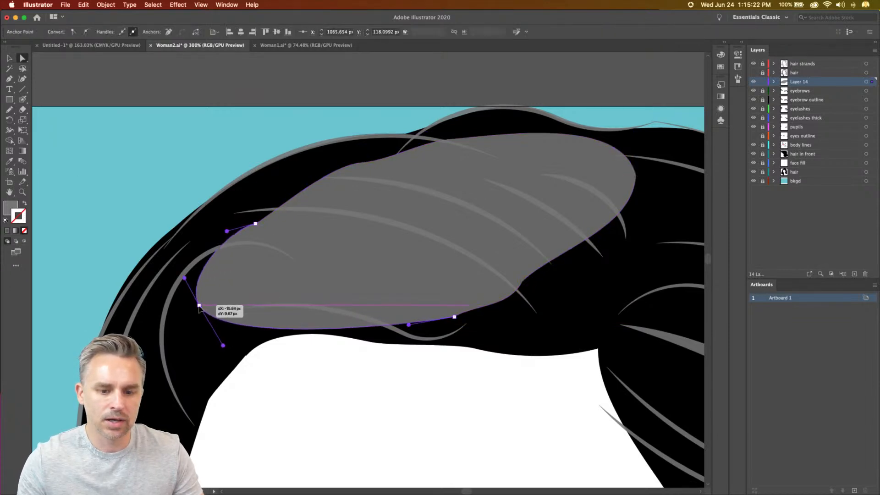
pyautogui.moveTo(354, 326); pyautogui.dragTo(331, 299)
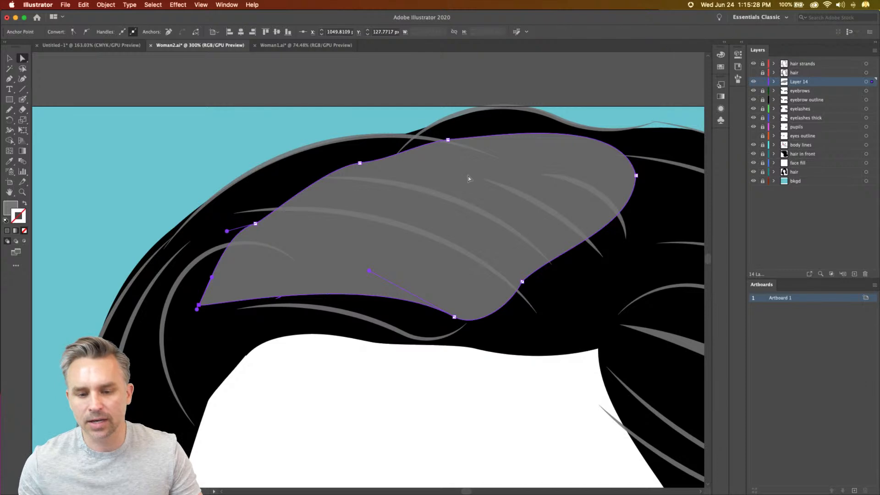
pyautogui.moveTo(447, 139); pyautogui.dragTo(432, 149)
pyautogui.moveTo(522, 283); pyautogui.dragTo(503, 266)
pyautogui.moveTo(454, 317)
pyautogui.mouseDown()
pyautogui.moveTo(422, 308)
pyautogui.moveTo(437, 312)
pyautogui.mouseUp()
# - Hide the highlight layer, Layer 14, with the whole artboard in view
pyautogui.press('super+0')
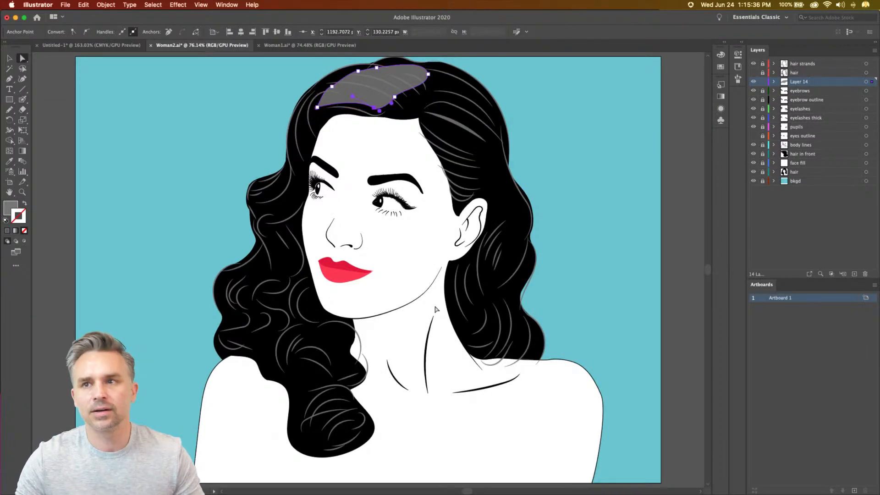
pyautogui.click(753, 82)
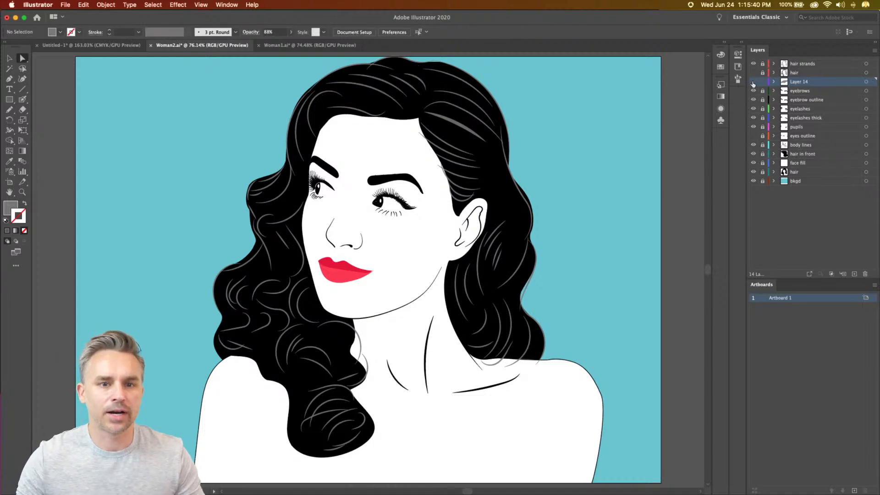